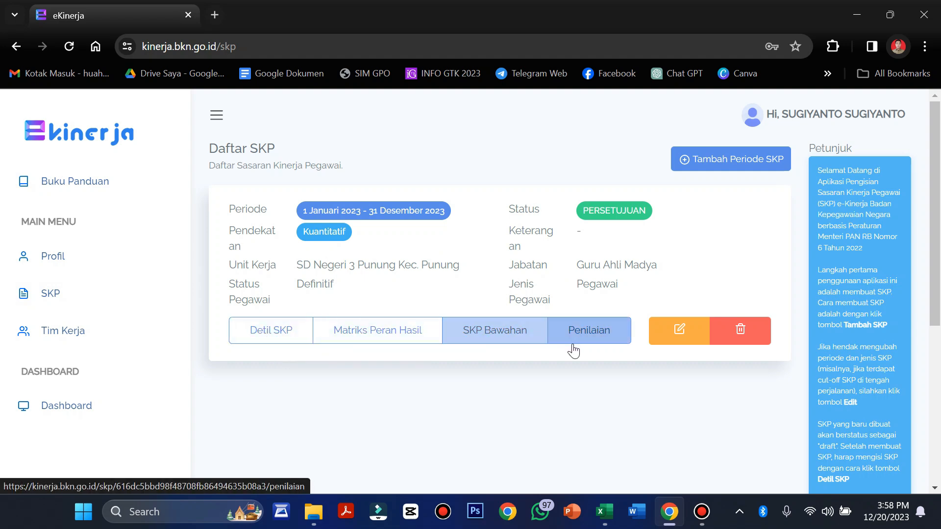
Open the assessment (Penilaian) page of the 1 Januari 2023 - 31 Desember 2023 SKP and skim its list of assessment periods
left_click(593, 336)
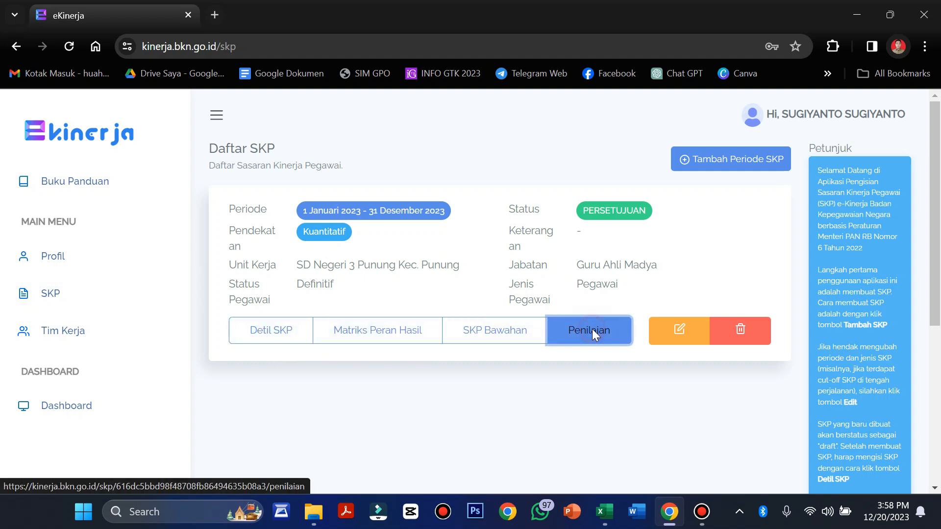
scroll(596, 336, "down", 5)
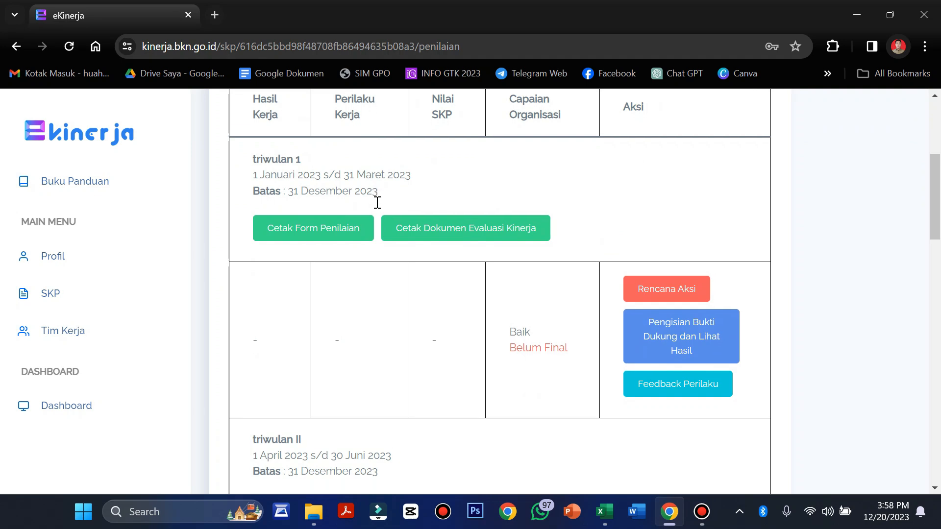
scroll(378, 203, "down", 4)
scroll(377, 203, "down", 6)
scroll(378, 202, "up", 13)
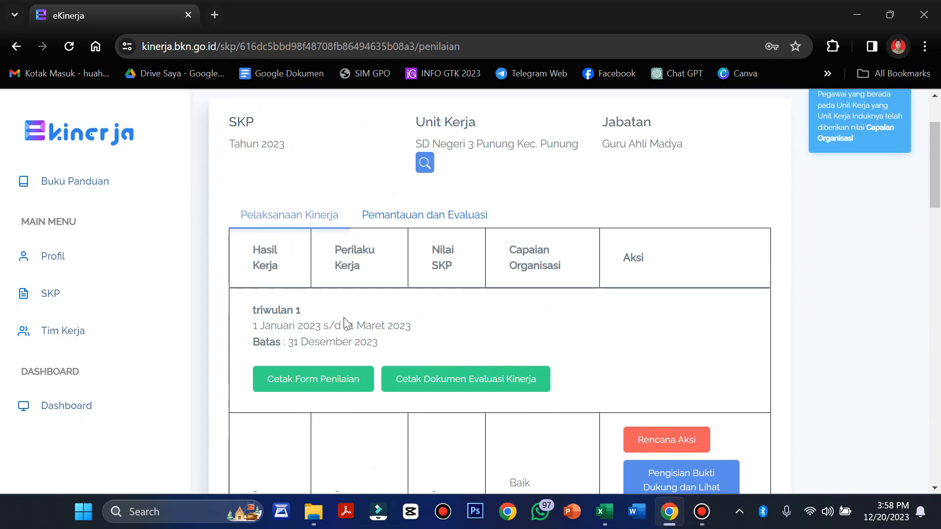
Examine the date ranges, deadlines and available actions of triwulan 1 through triwulan IV and the final period
scroll(343, 324, "down", 2)
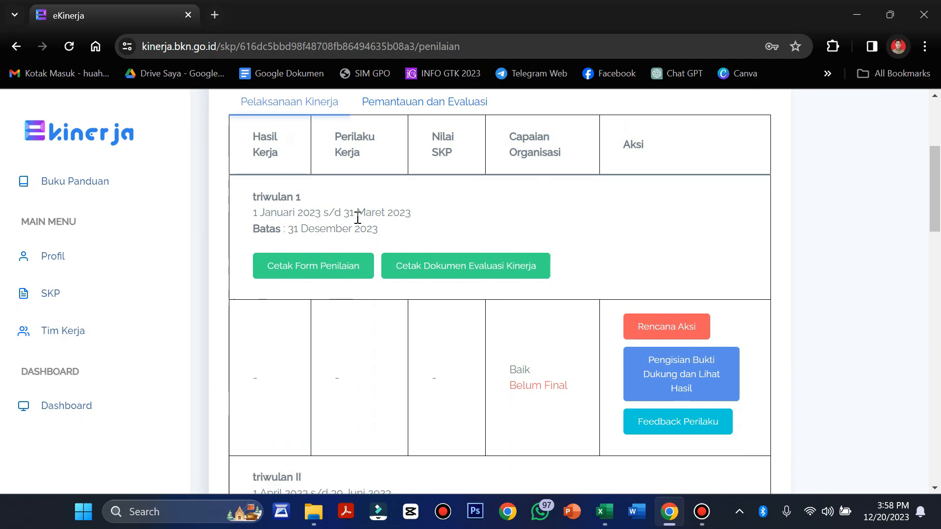
scroll(373, 218, "down", 4)
scroll(373, 218, "down", 3)
scroll(372, 225, "up", 1)
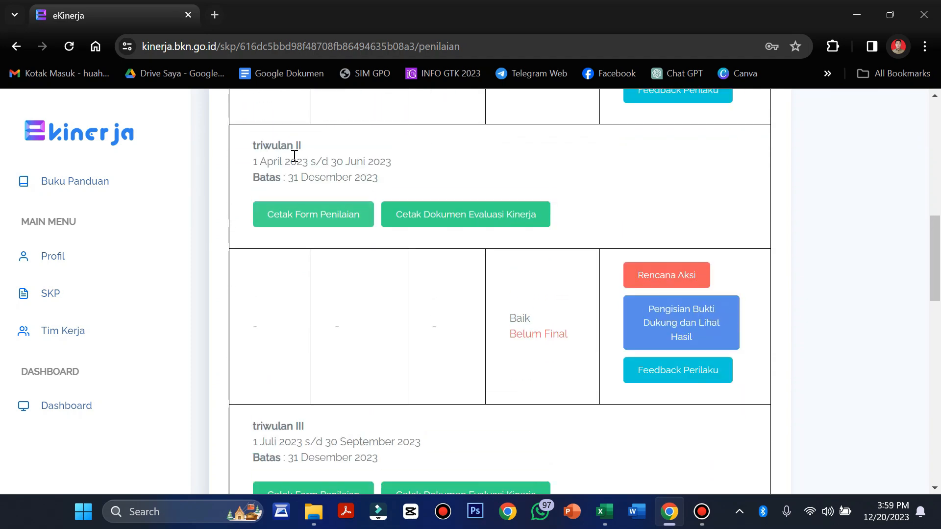
scroll(364, 176, "down", 7)
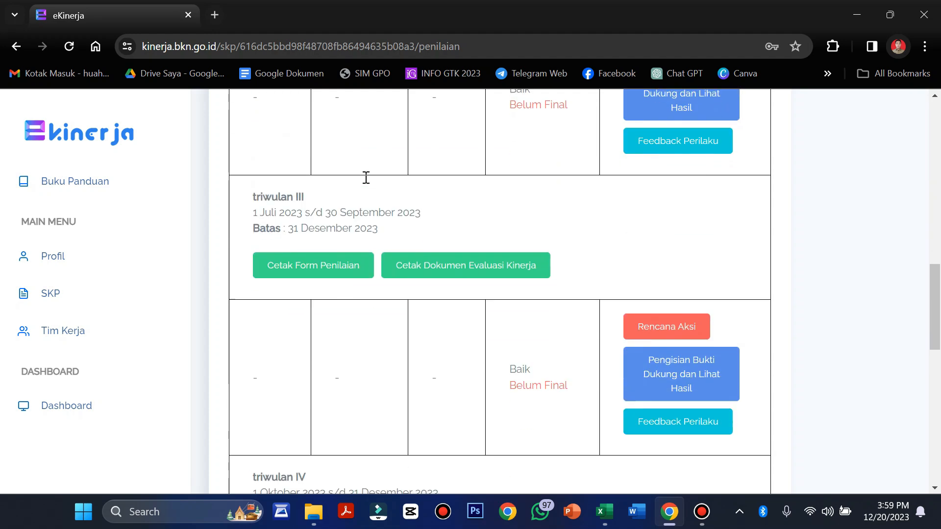
scroll(342, 160, "up", 1)
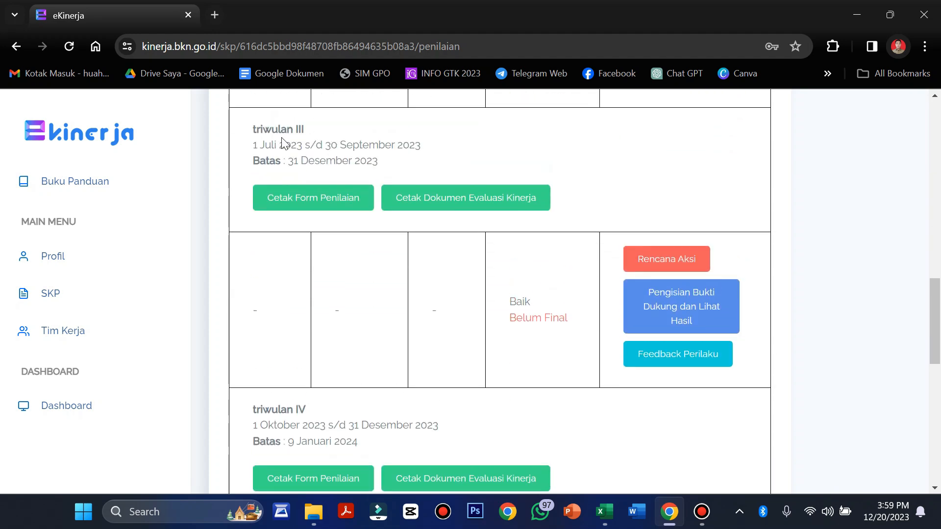
scroll(387, 223, "down", 1)
scroll(386, 223, "down", 2)
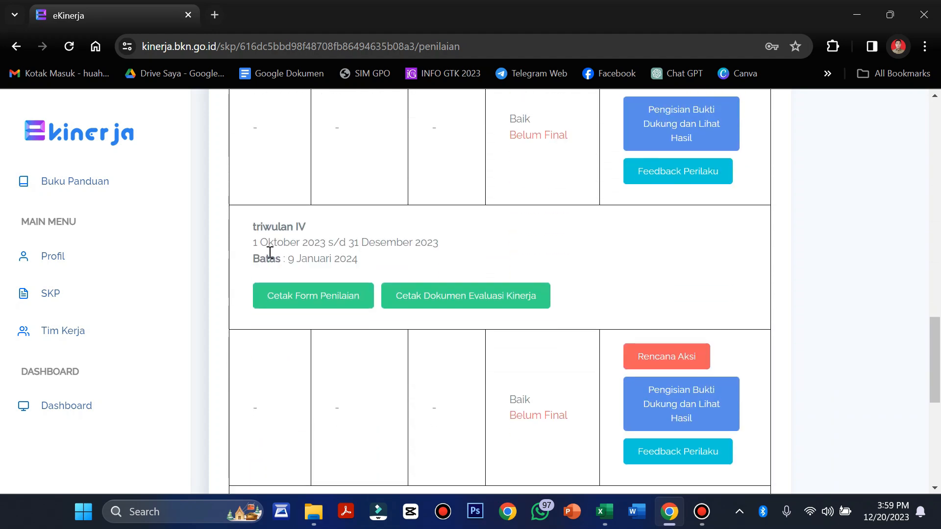
scroll(420, 257, "down", 6)
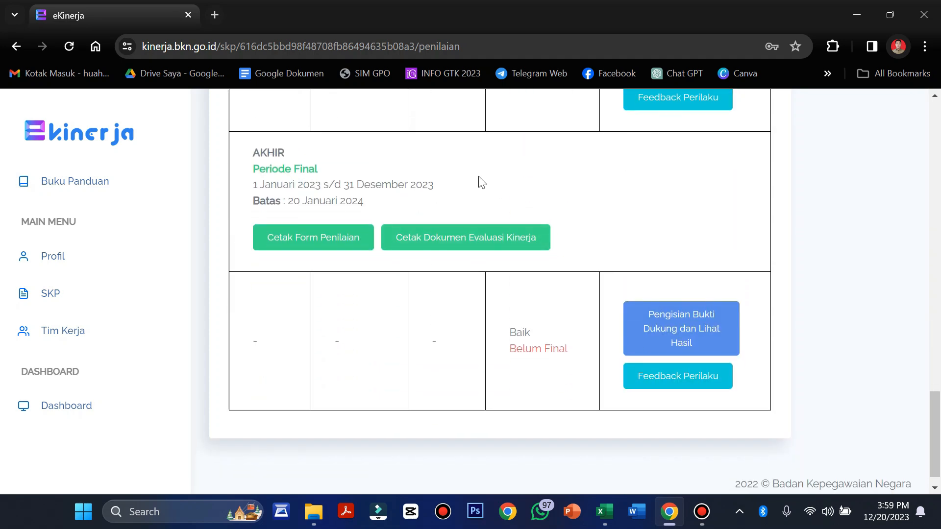
scroll(482, 183, "up", 20)
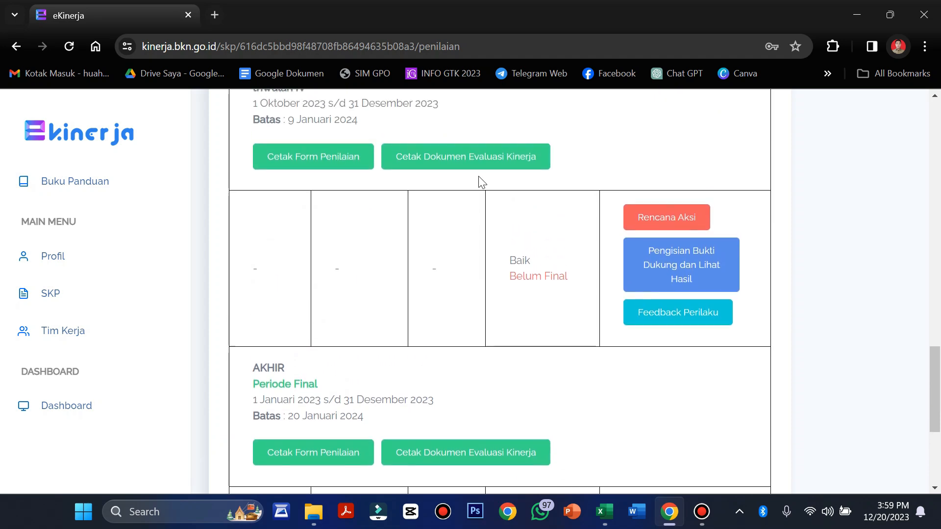
scroll(479, 183, "up", 1)
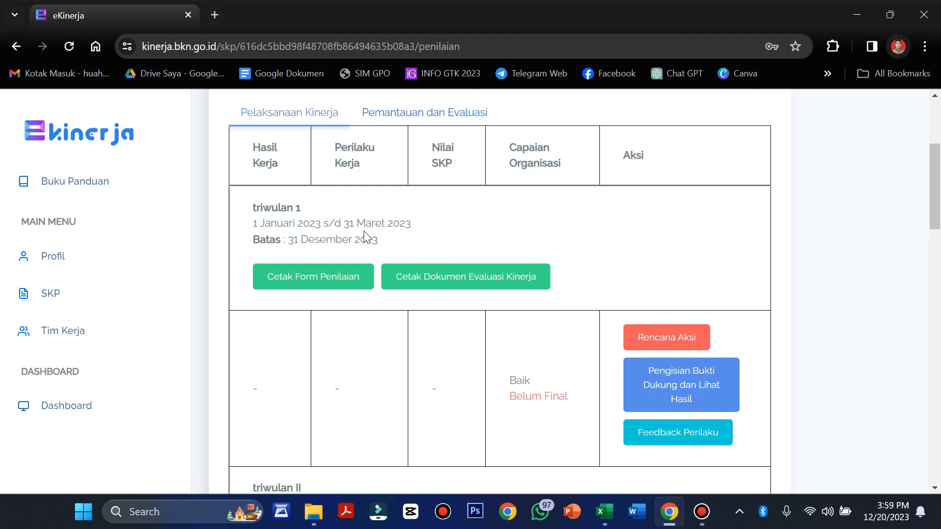
scroll(364, 235, "up", 2)
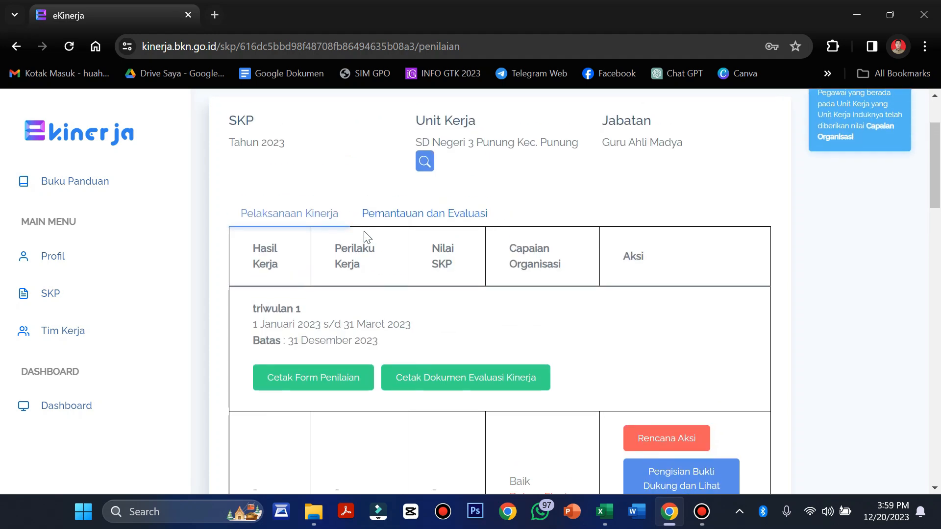
Open the details of the 2023 SKP and examine the annual target and the semester work program plan in the first work result
left_click(51, 293)
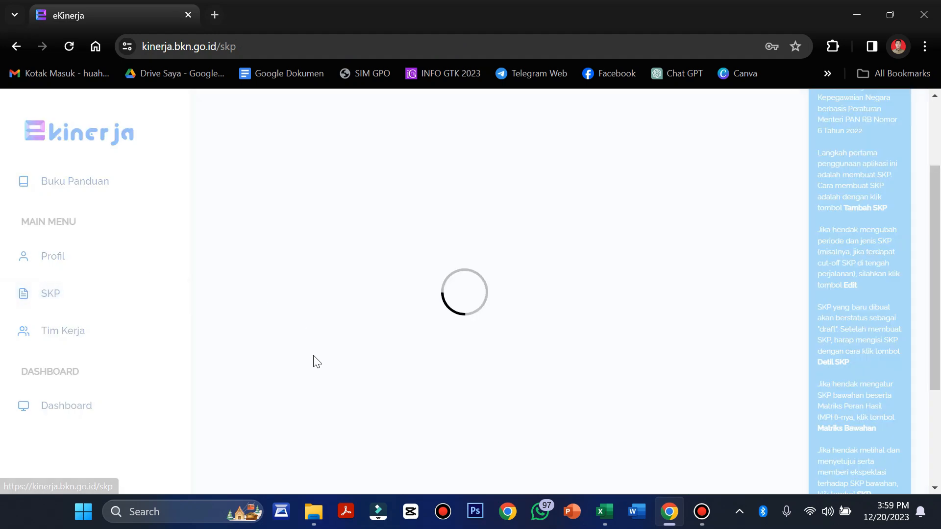
left_click(258, 163)
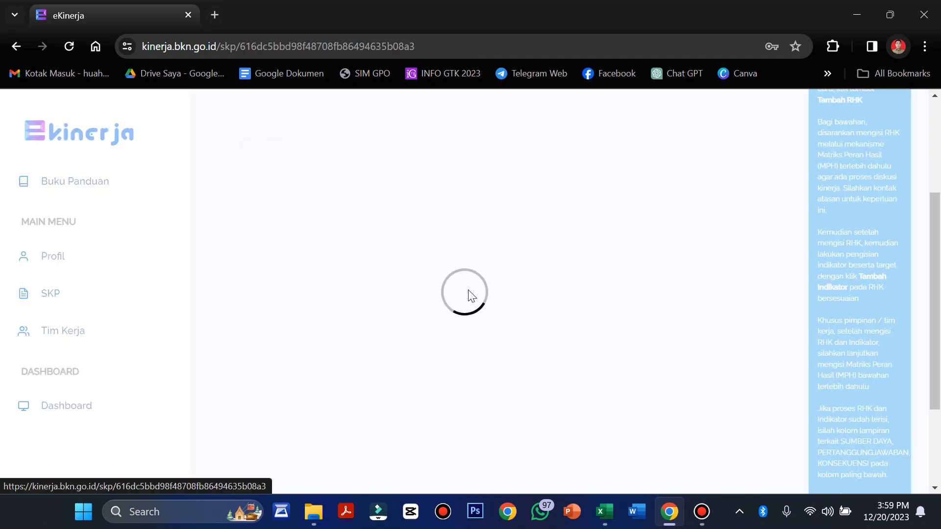
scroll(471, 296, "down", 8)
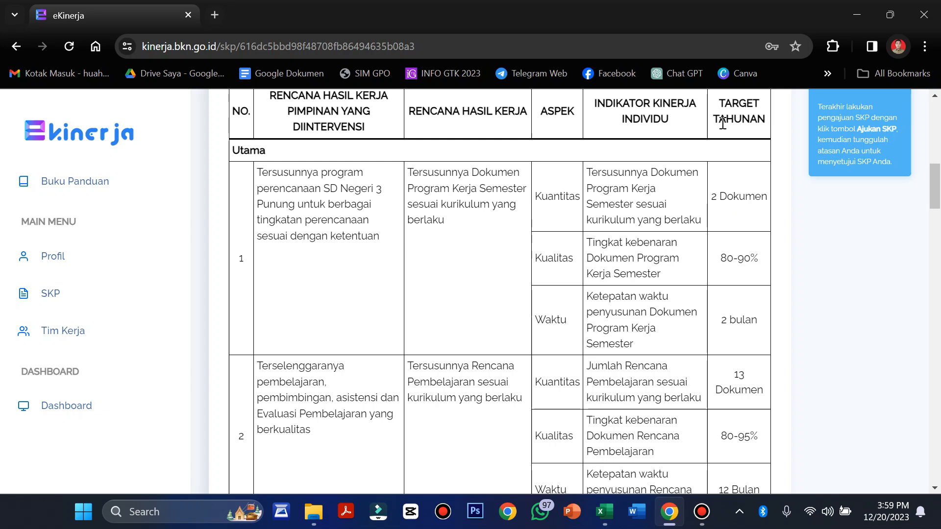
left_click_drag(714, 121, 768, 124)
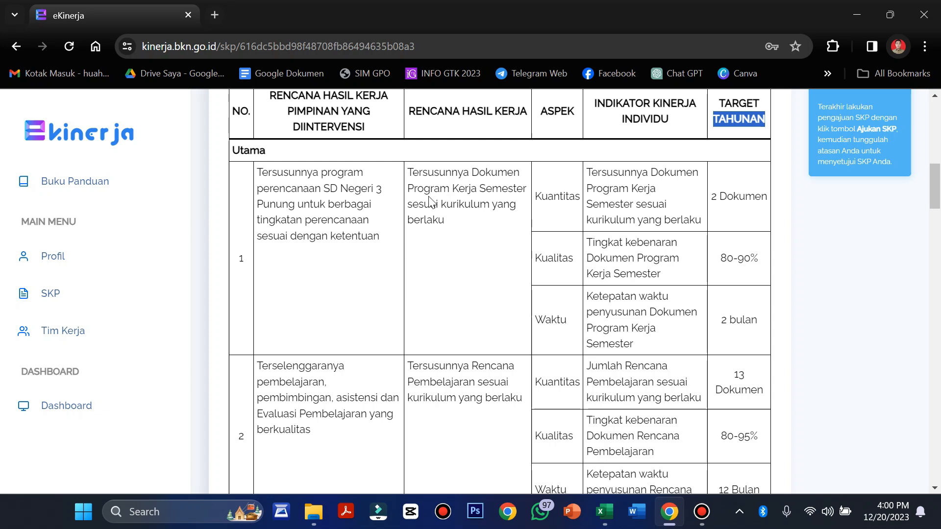
left_click_drag(413, 191, 502, 189)
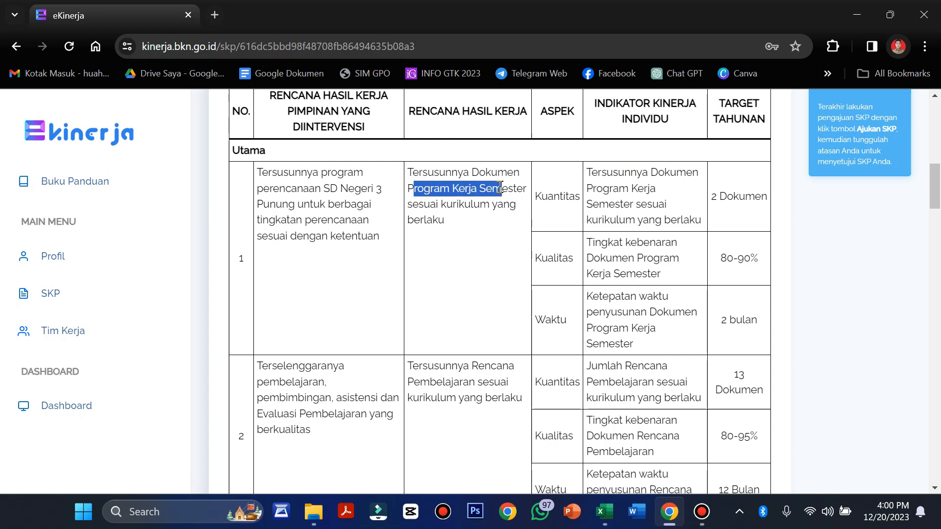
left_click(484, 224)
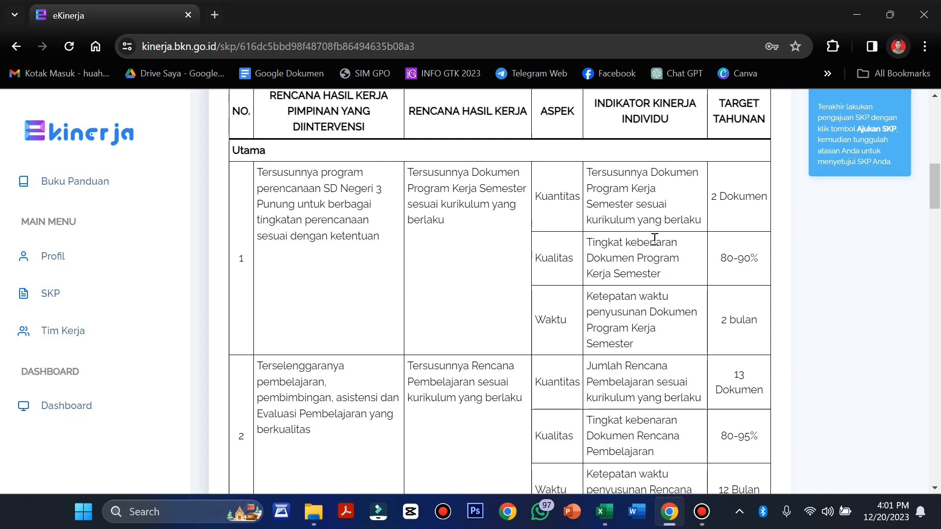
Review the work result plans, individual performance indicators and annual targets across rows 1 to 10 of the Hasil Kerja table
scroll(654, 239, "down", 2)
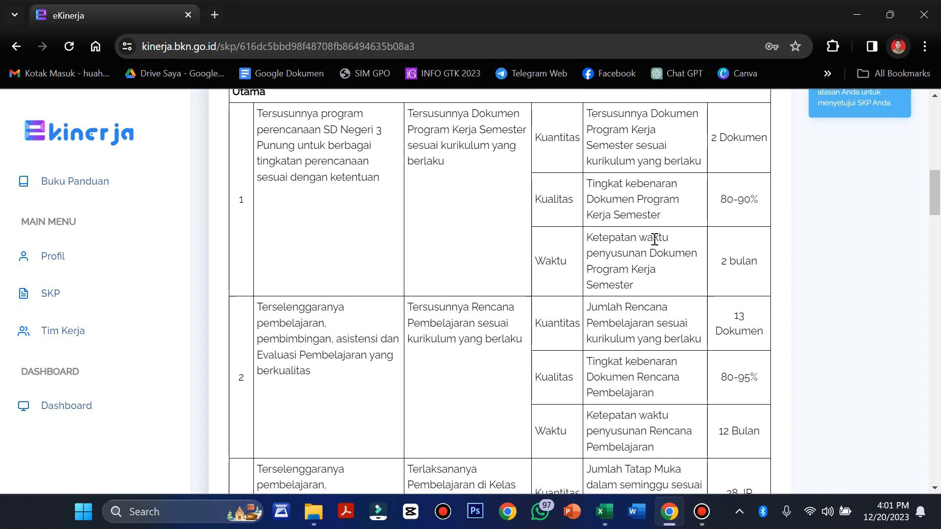
scroll(245, 216, "down", 10)
scroll(249, 225, "down", 12)
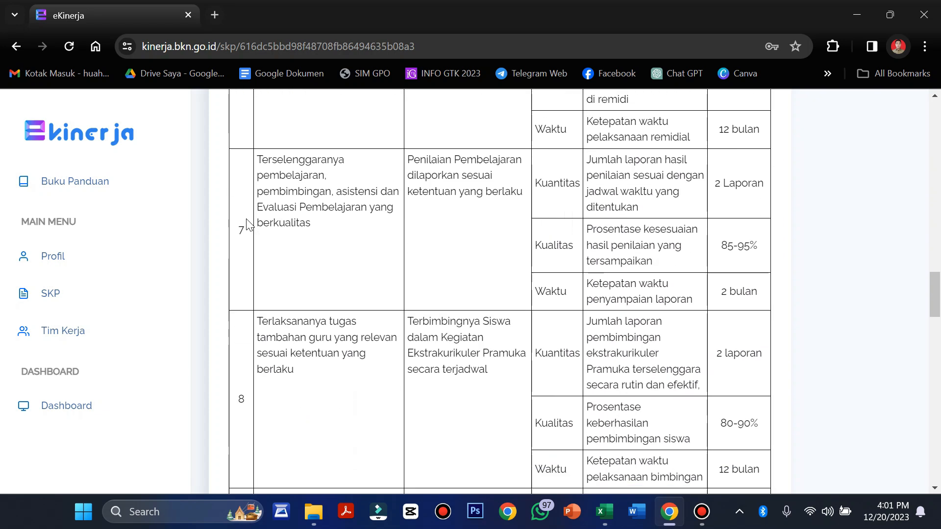
scroll(249, 225, "up", 15)
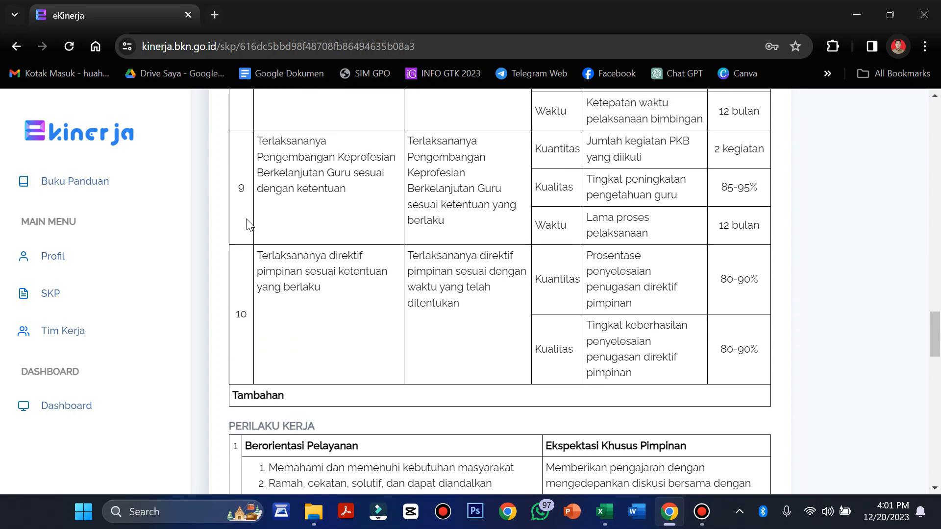
scroll(249, 224, "up", 5)
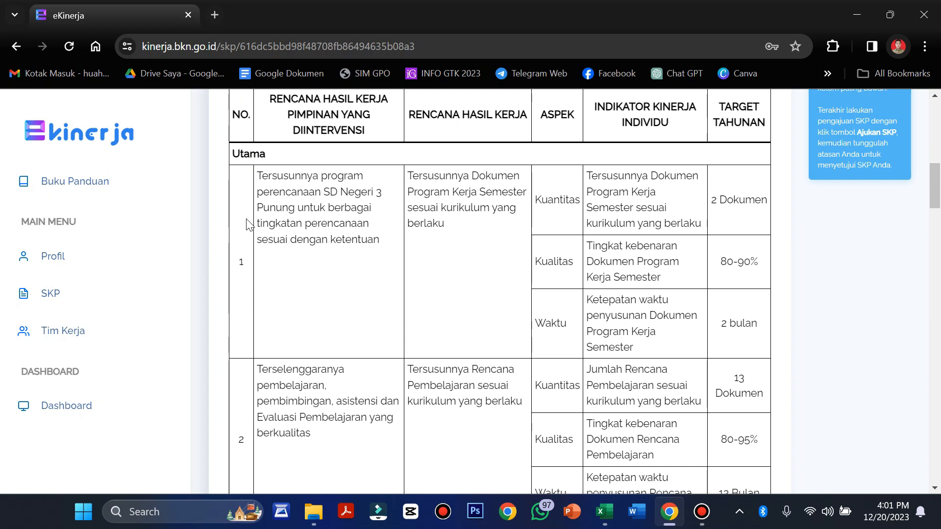
scroll(249, 225, "down", 15)
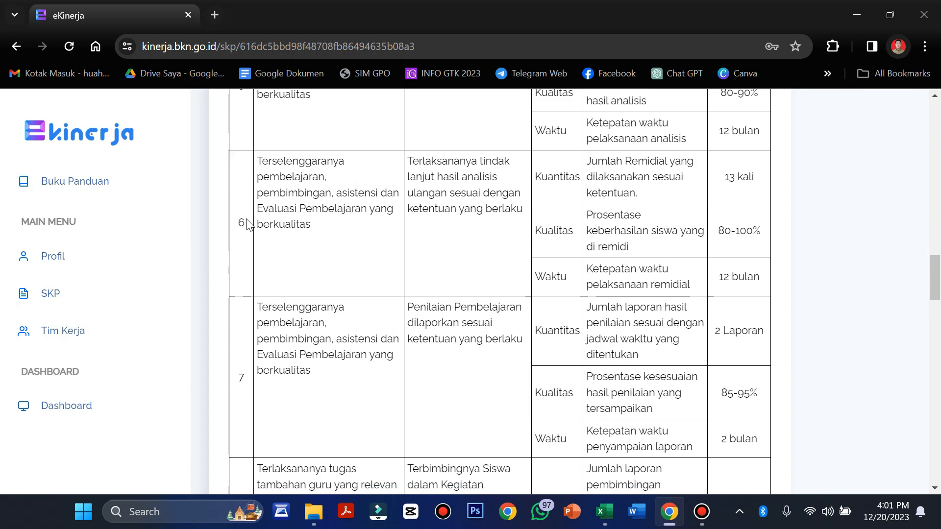
scroll(249, 225, "down", 3)
scroll(249, 225, "down", 1)
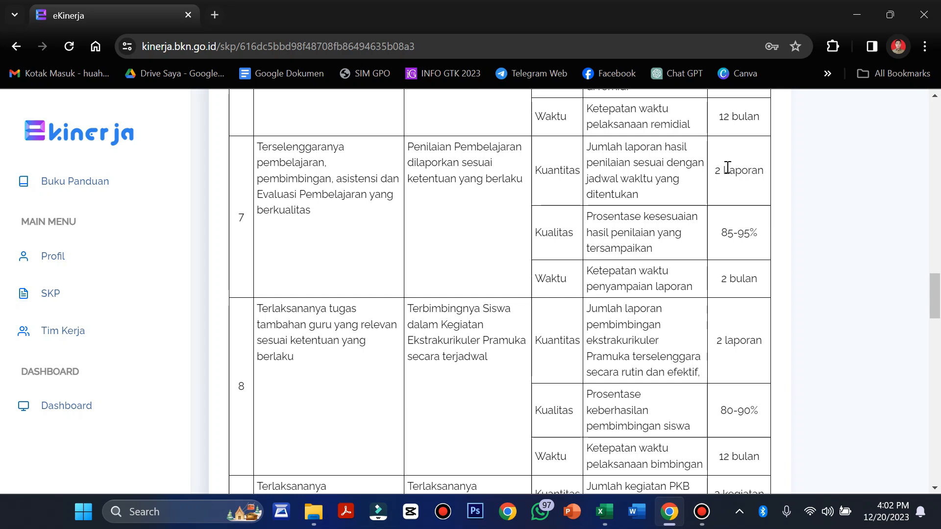
scroll(727, 168, "up", 20)
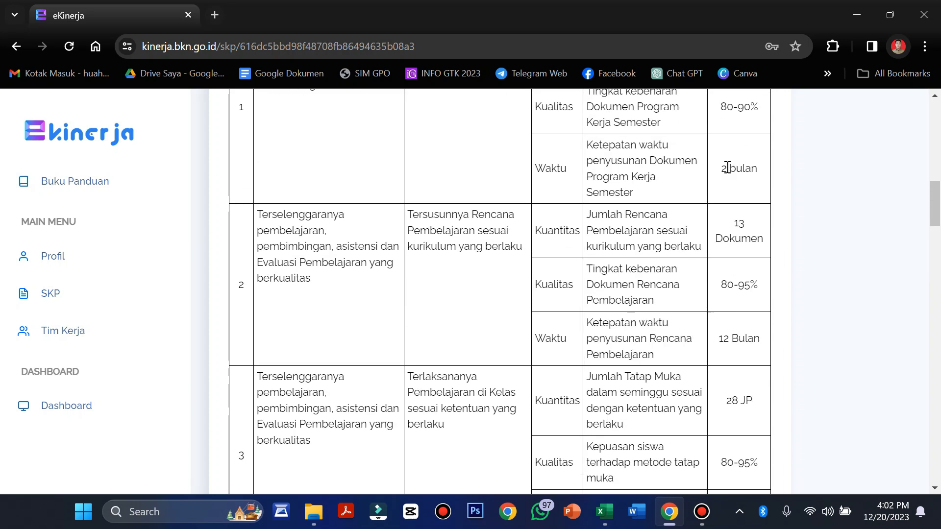
scroll(728, 168, "up", 4)
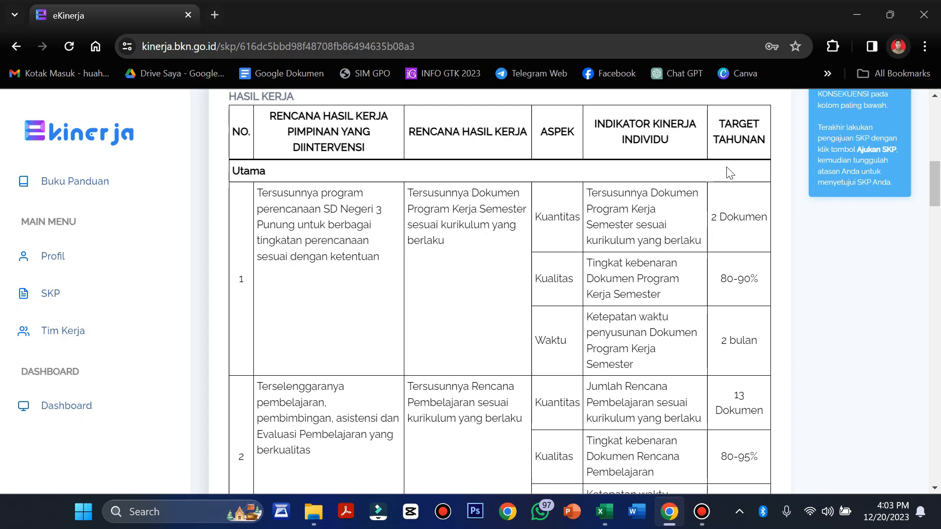
scroll(670, 350, "down", 10)
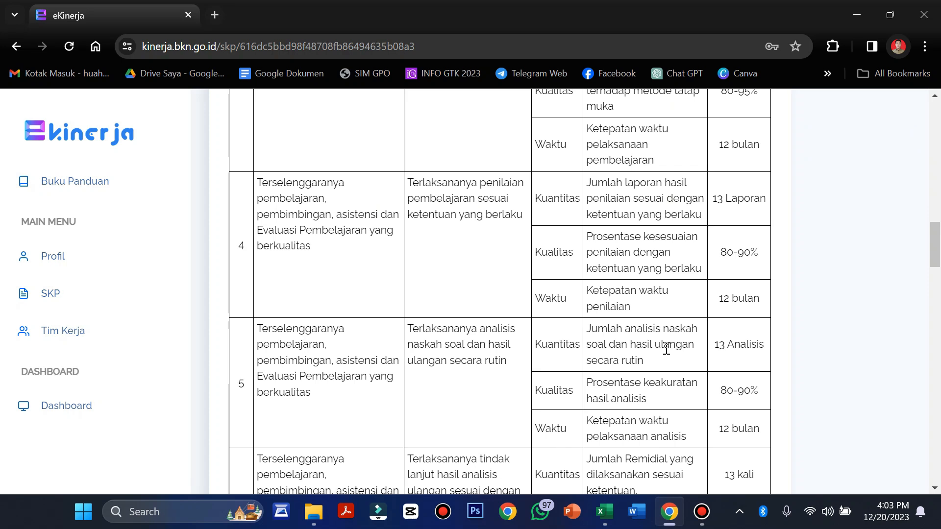
scroll(667, 349, "up", 10)
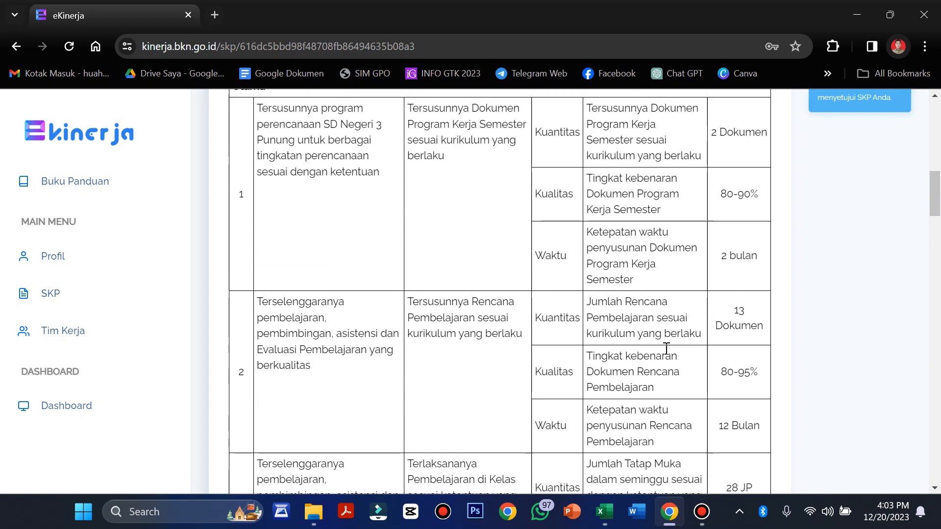
scroll(667, 349, "up", 3)
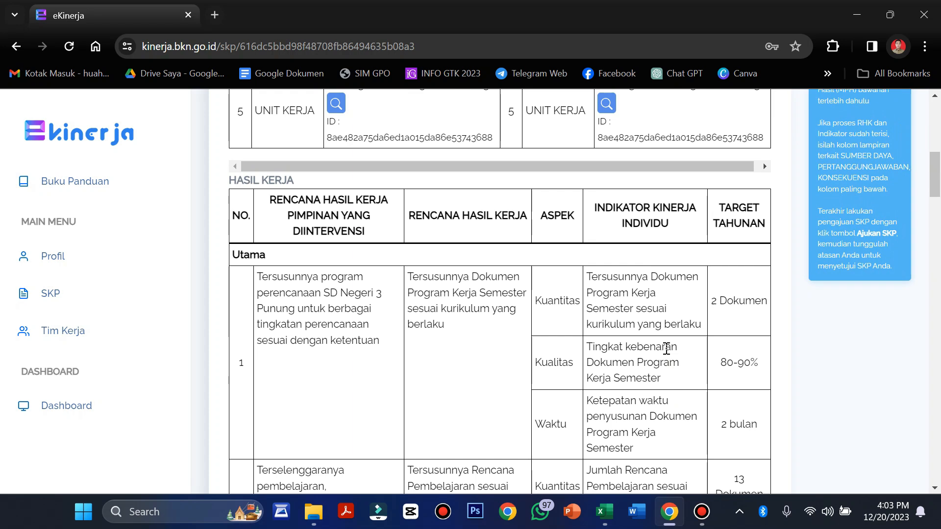
scroll(667, 349, "up", 3)
scroll(667, 349, "down", 4)
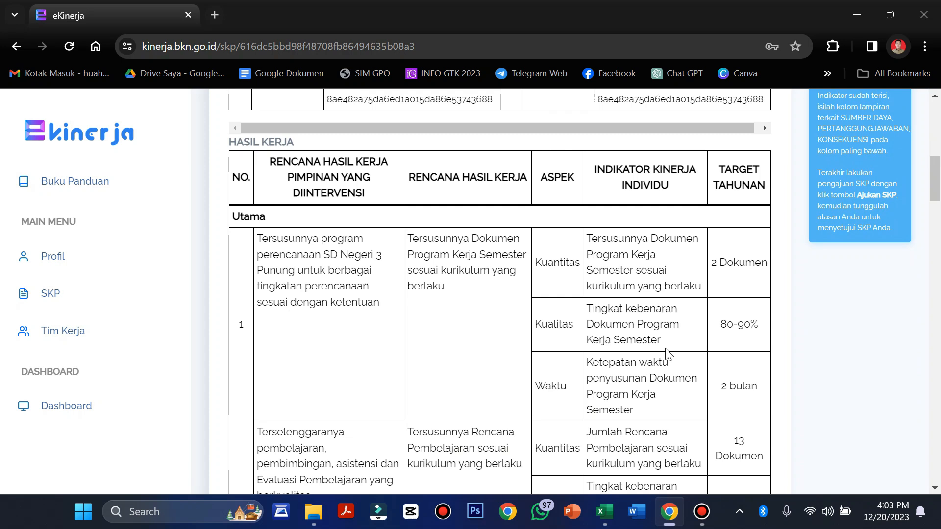
Return to the 2023 SKP's assessment page and open the action plan (Rencana Aksi) for triwulan 1
left_click(50, 289)
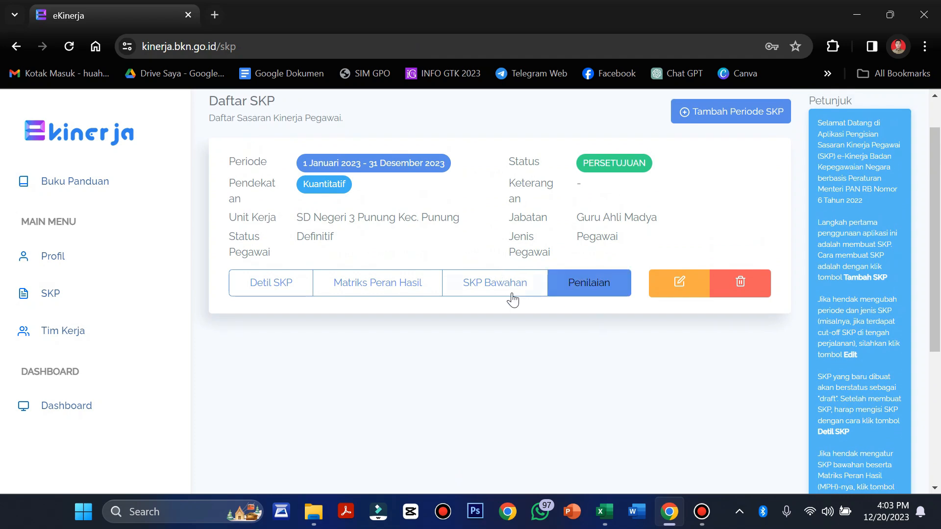
left_click(591, 292)
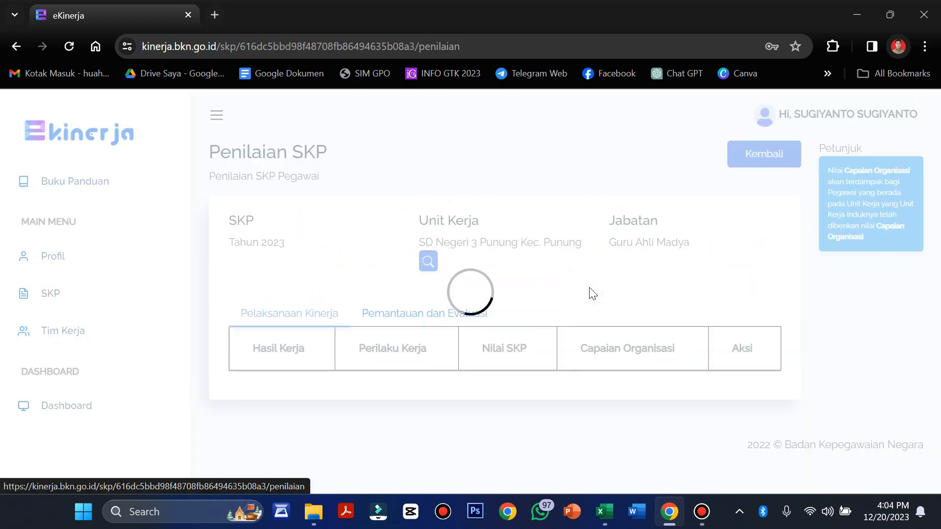
scroll(590, 294, "down", 4)
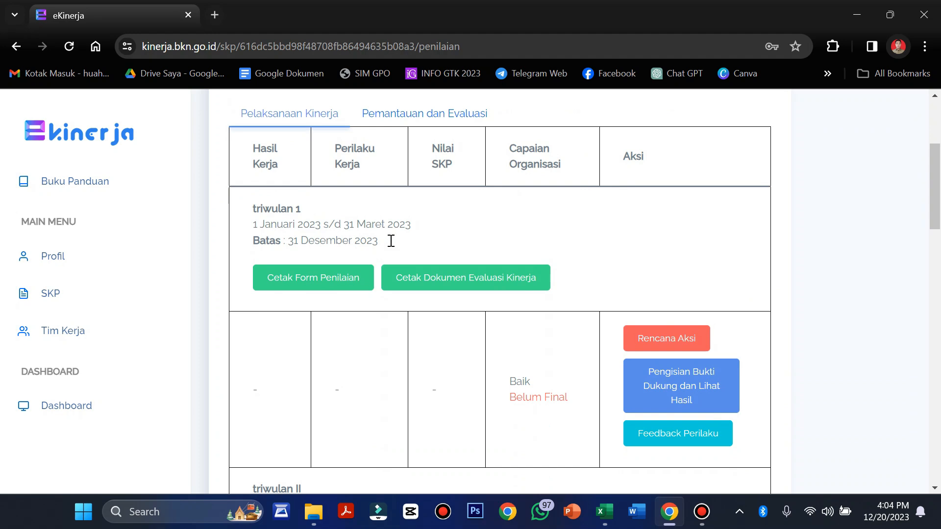
scroll(484, 234, "down", 1)
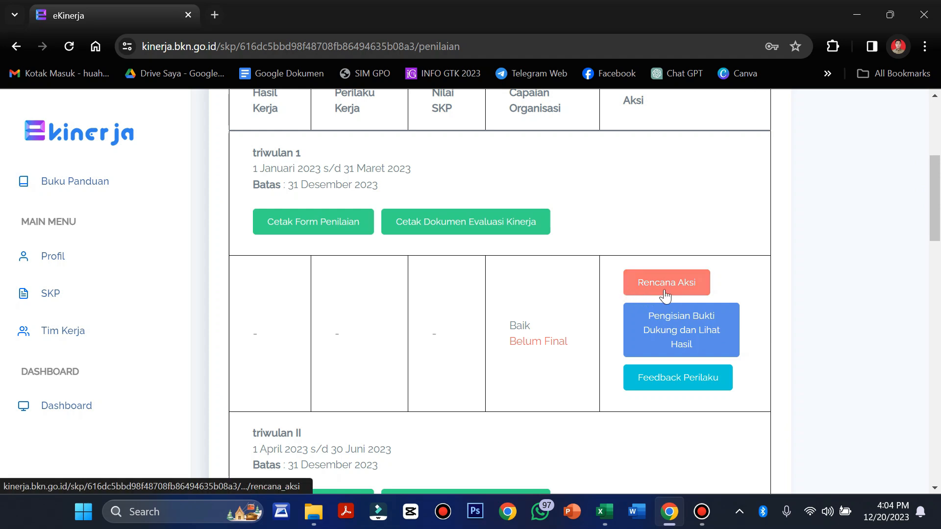
left_click(693, 291)
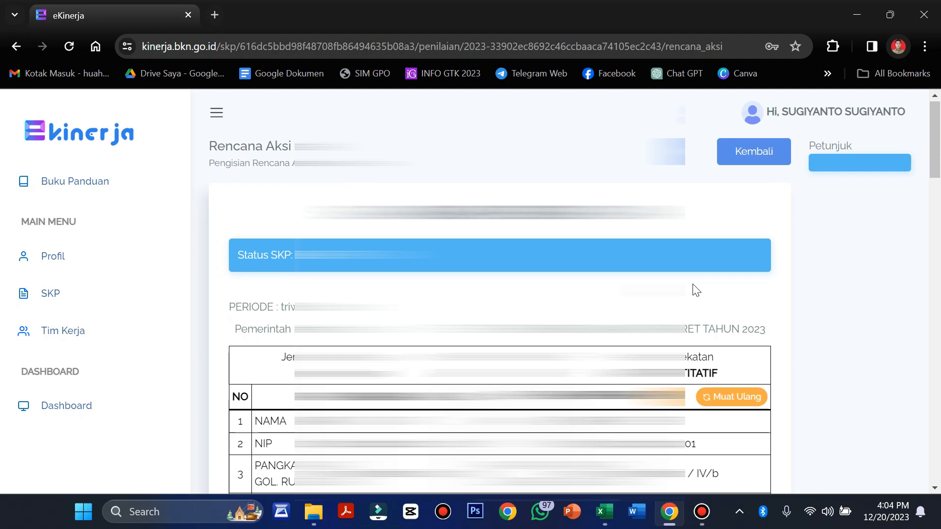
Review the work result plans, indicators and existing action plan entries in rows 1 to 10 of the triwulan 1 Rencana Aksi table
scroll(693, 285, "down", 9)
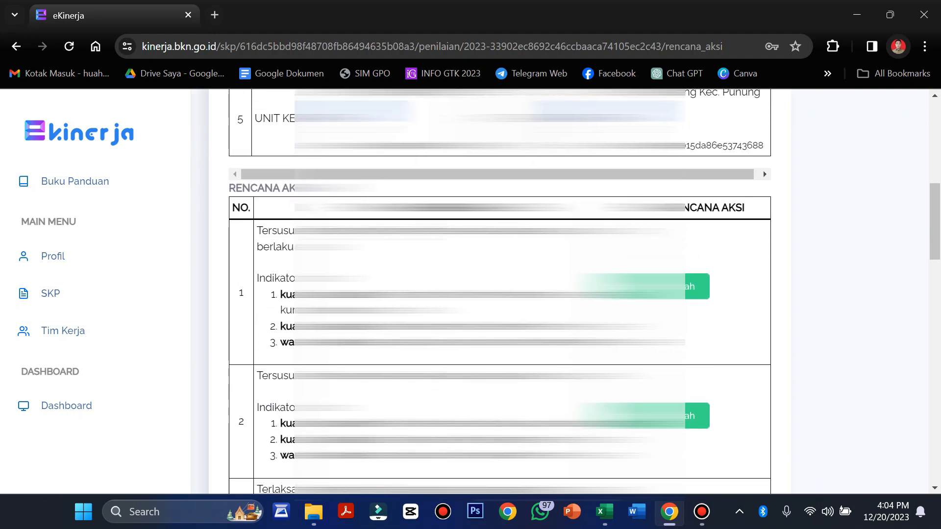
scroll(321, 235, "down", 2)
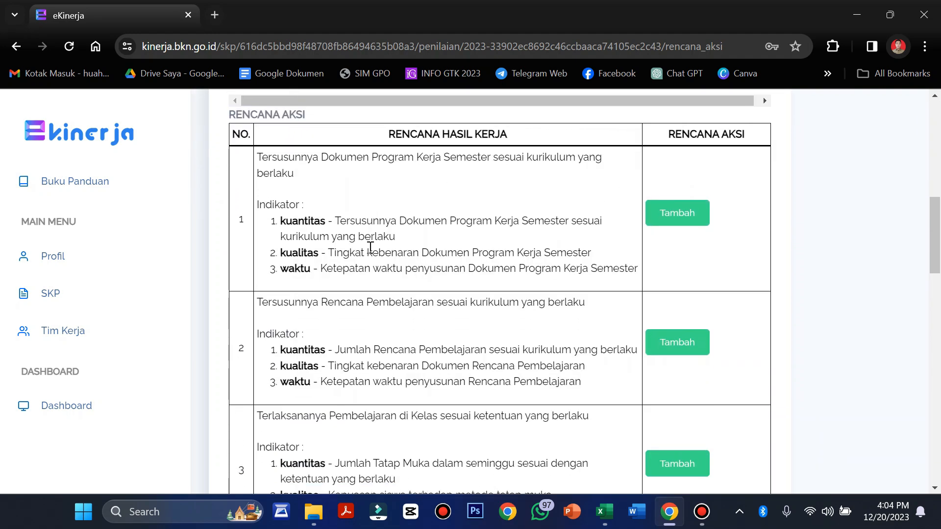
scroll(748, 216, "down", 1)
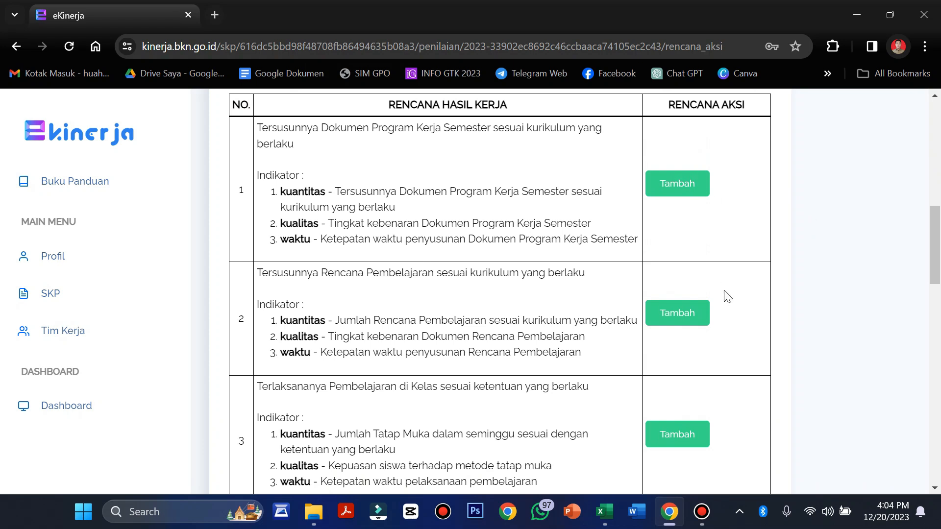
scroll(727, 296, "down", 20)
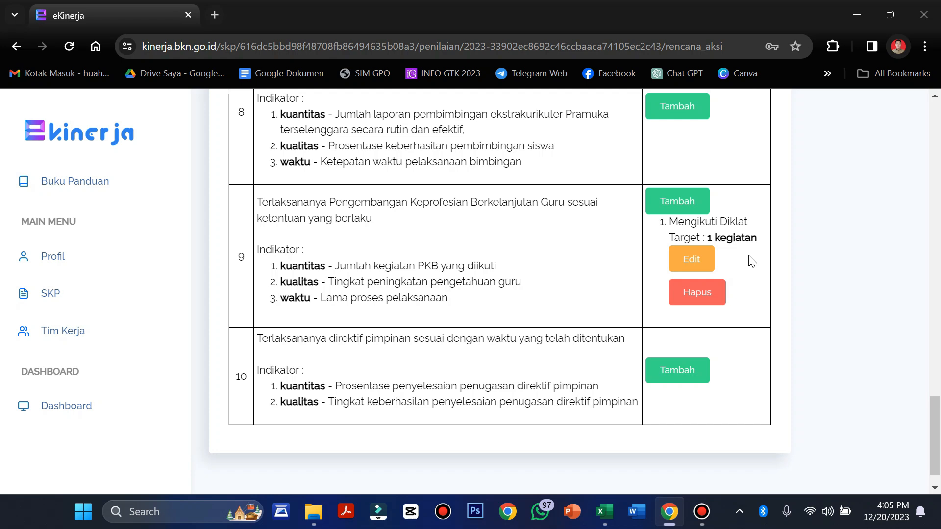
scroll(752, 261, "up", 15)
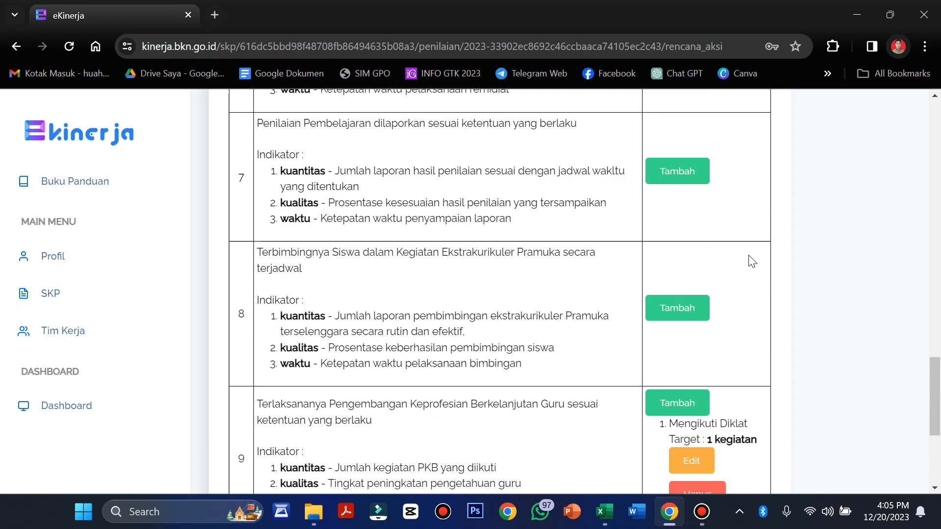
scroll(753, 262, "down", 1)
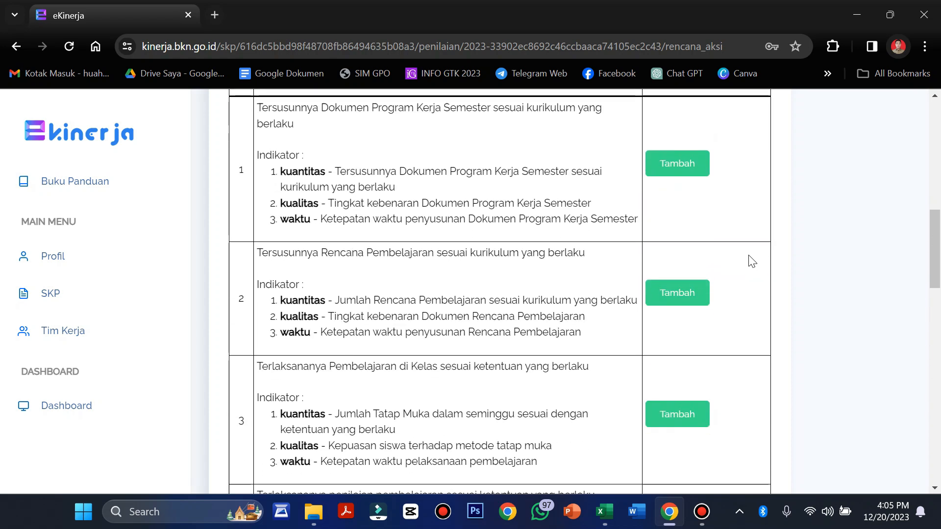
scroll(752, 261, "up", 1)
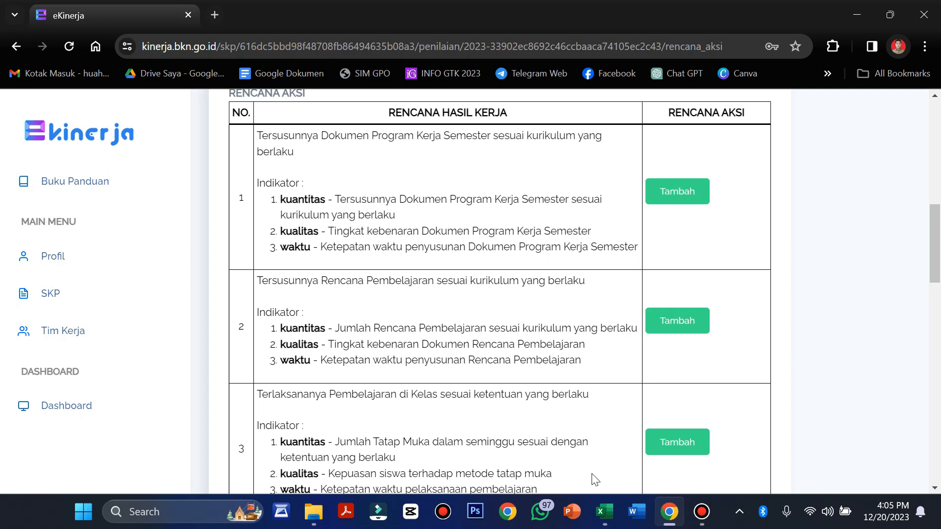
Switch to the SKP workbook in Excel and check the quantity, quality and time targets of the first work result, the semester work program document
left_click(604, 515)
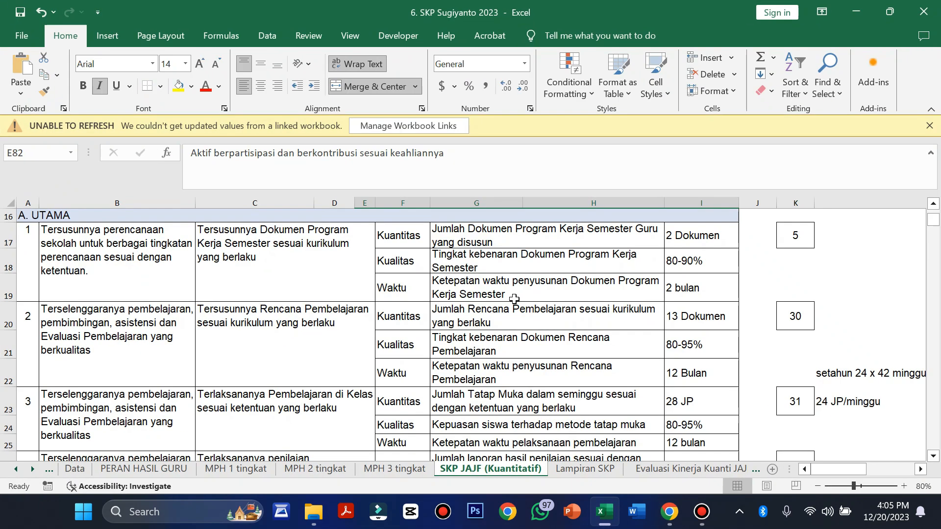
scroll(514, 299, "up", 1)
scroll(514, 299, "down", 1)
left_click(508, 243)
left_click(258, 249)
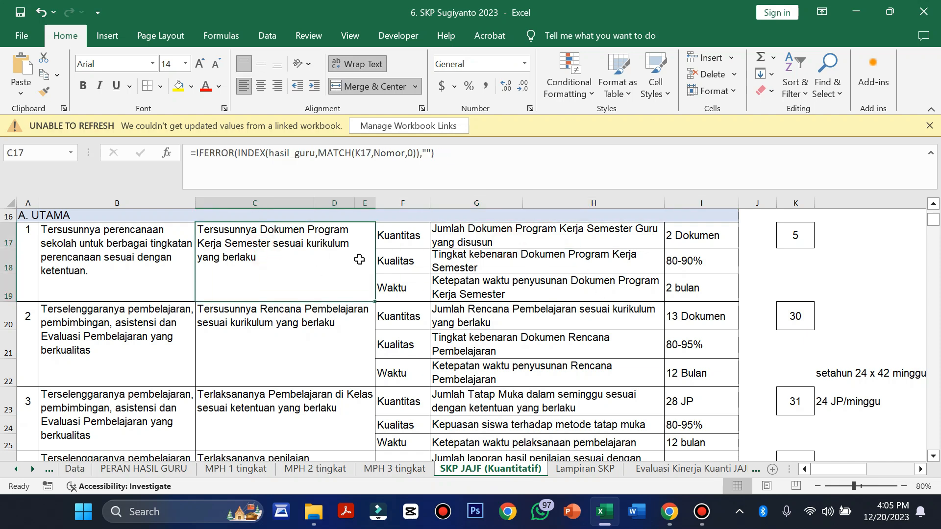
left_click(693, 236)
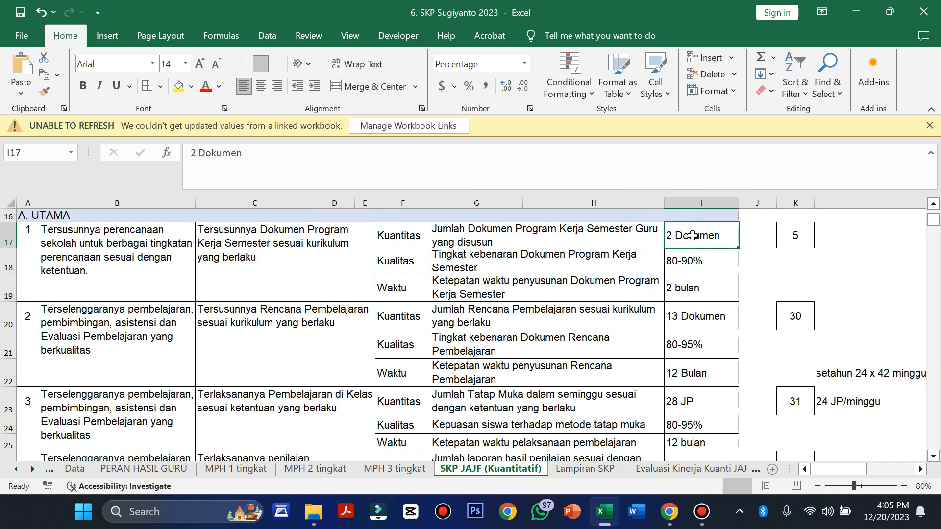
left_click(688, 267)
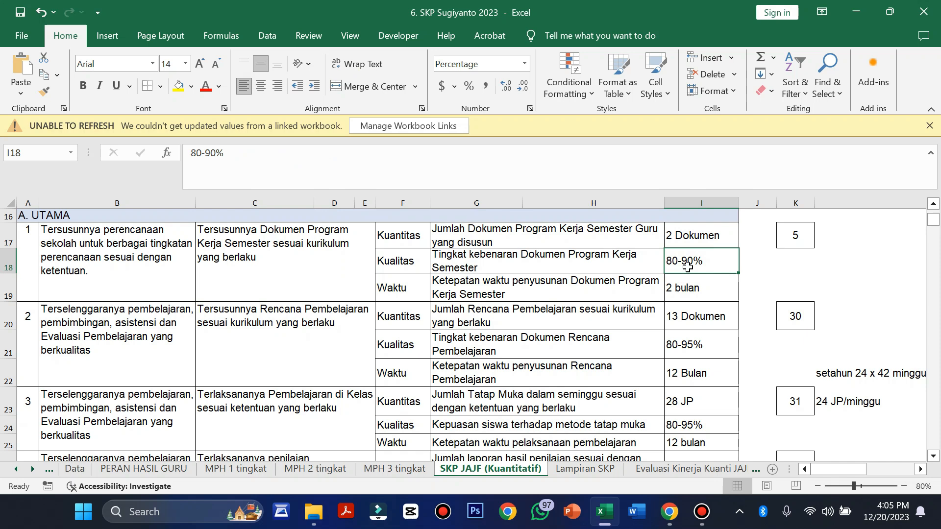
left_click(689, 289)
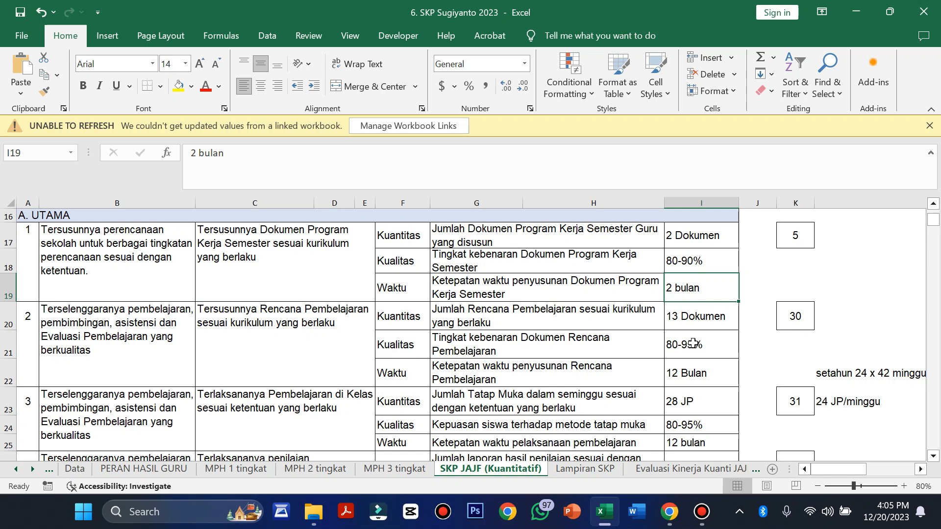
Back in eKinerja, start a new action plan for work result 1 with the text "menyusun program semester 2 (Promes) semua mata pelajaran"
left_click(670, 512)
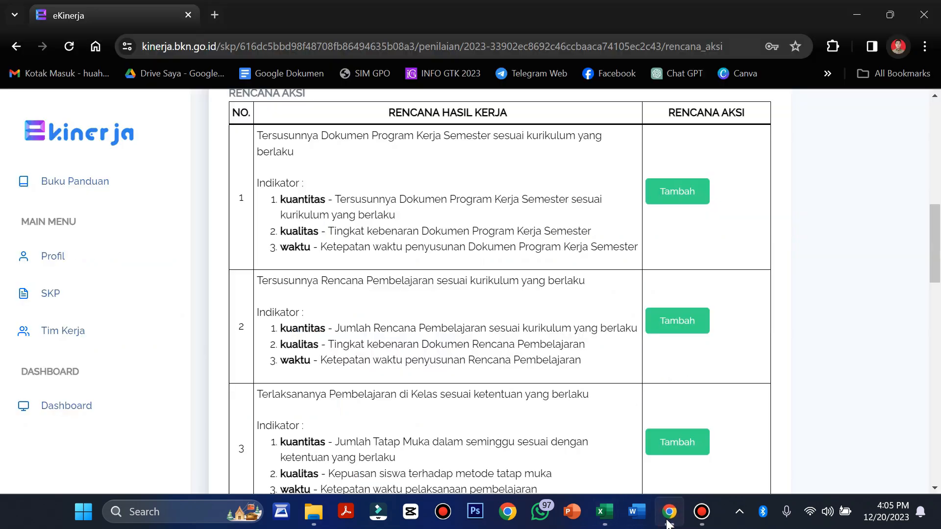
left_click(674, 197)
left_click(342, 191)
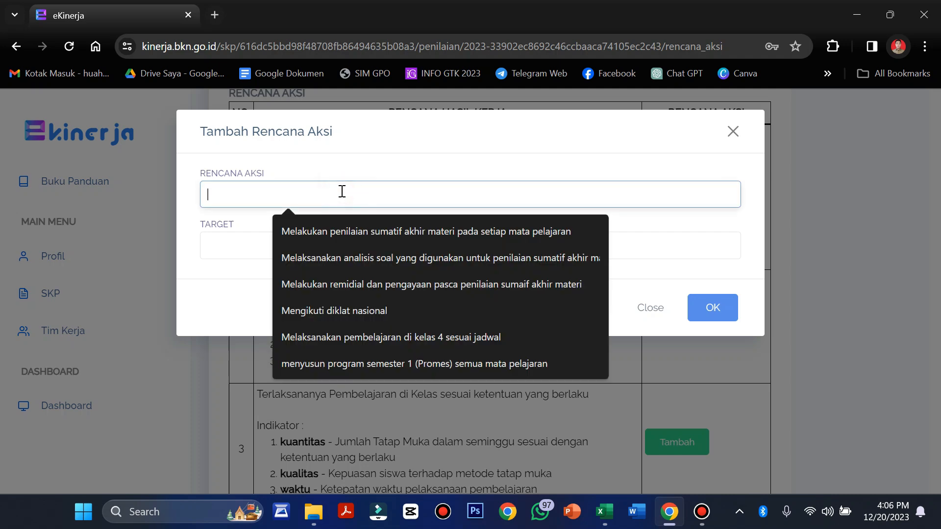
type("Menyuu")
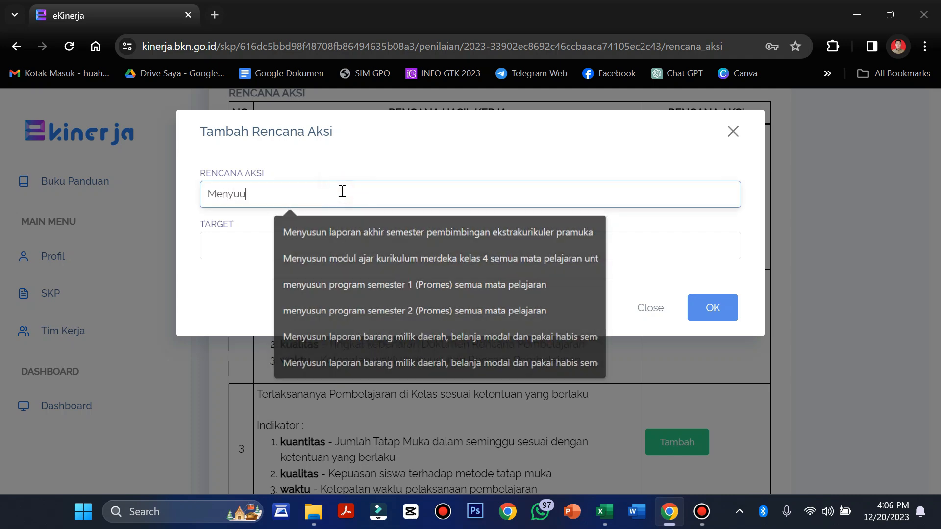
key("Escape")
type("sun")
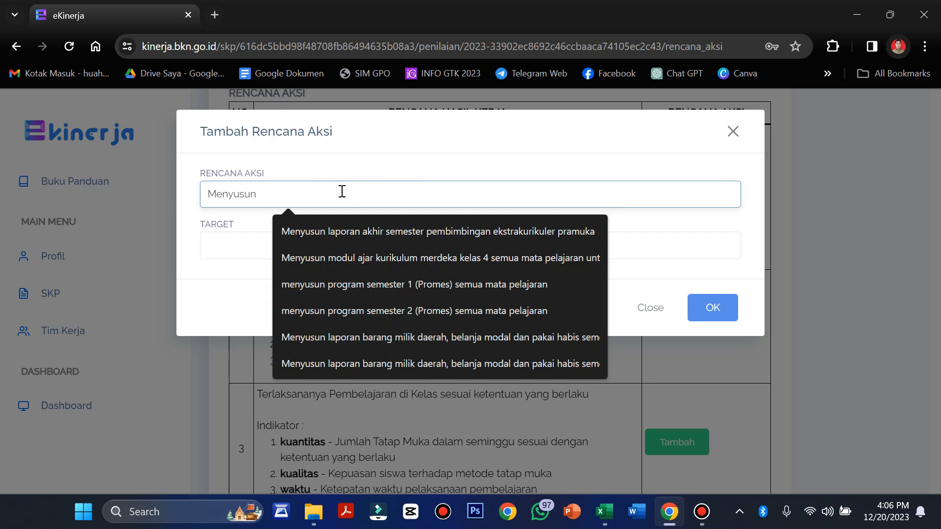
left_click(348, 317)
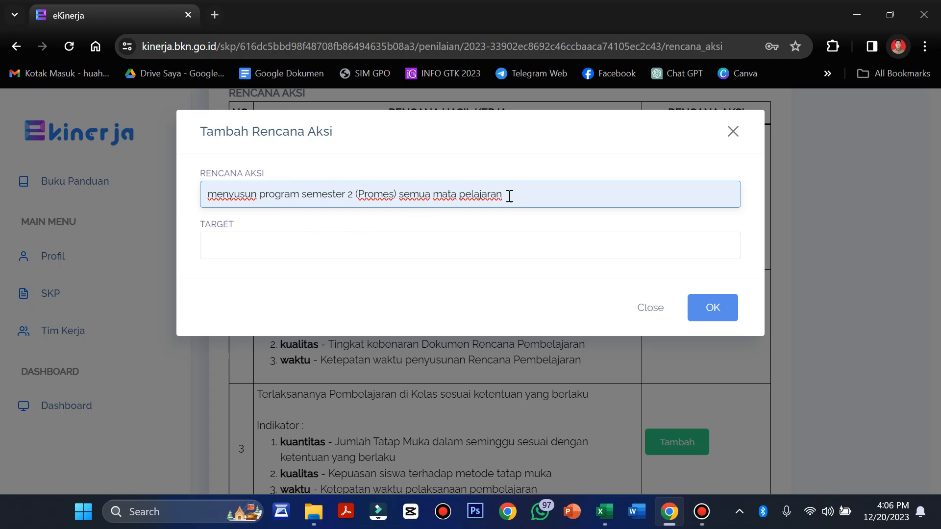
Shorten the action plan text to "menyusun program semester 2 (Promes)"
left_click_drag(513, 129, 621, 182)
left_click(620, 181)
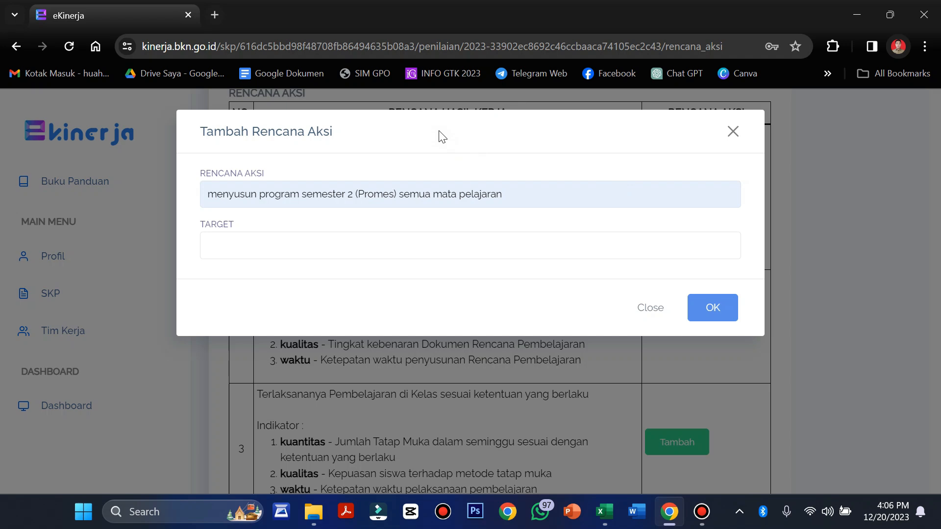
left_click(522, 200)
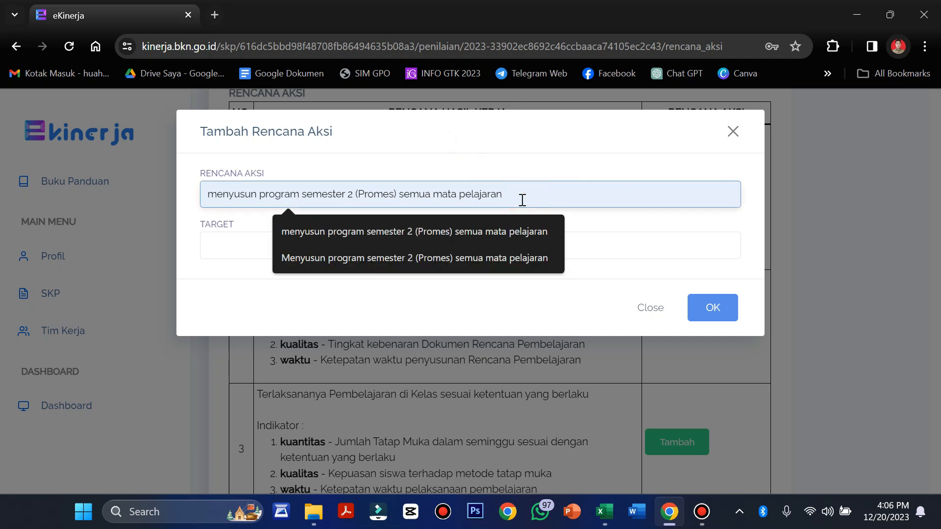
key("BackSpace")
key("BackSpace")
key("BackSpace")
key("BackSpace")
key("BackSpace")
key("BackSpace")
key("BackSpace")
key("BackSpace")
key("BackSpace")
key("BackSpace")
key("BackSpace")
key("BackSpace")
key("BackSpace")
key("BackSpace")
key("BackSpace")
key("BackSpace")
key("BackSpace")
key("BackSpace")
key("BackSpace")
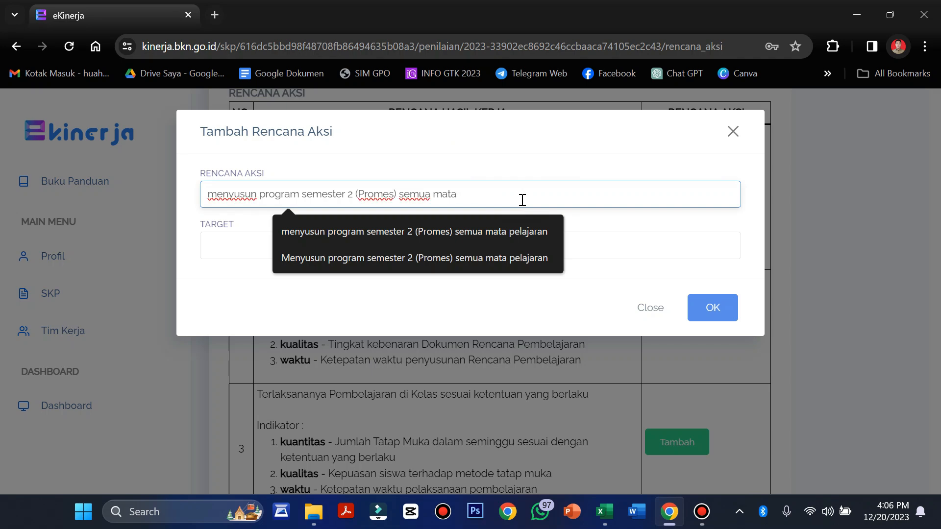
key("BackSpace")
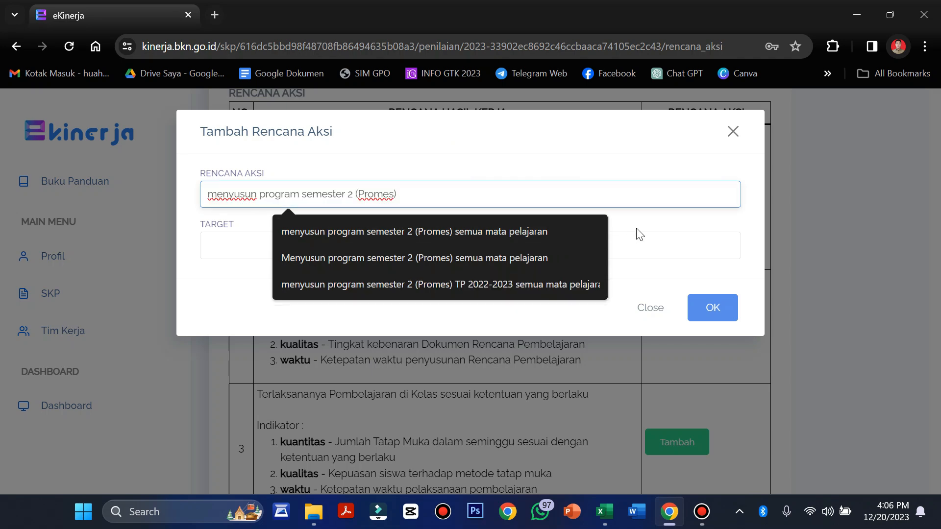
left_click(656, 221)
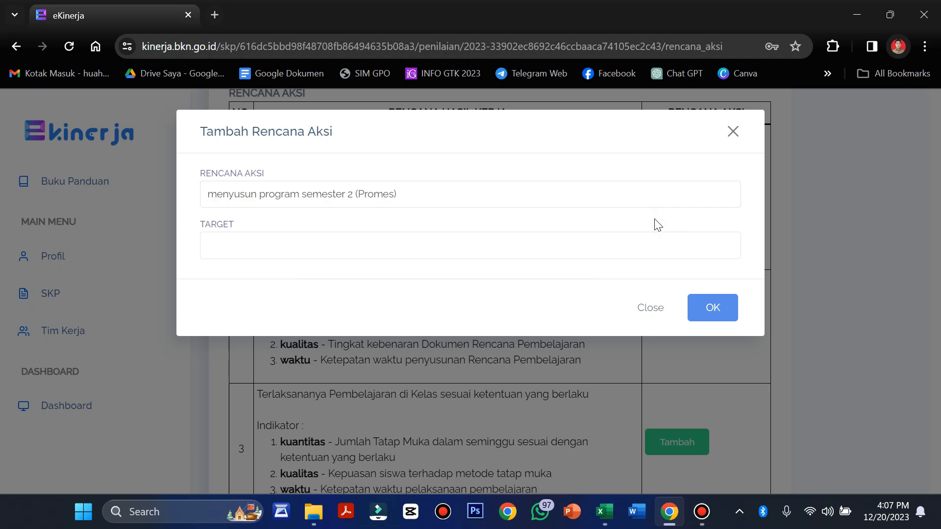
Check the quantity target in the Excel workbook, set the action plan's target to "1 Dokumen" and save the entry
left_click(271, 245)
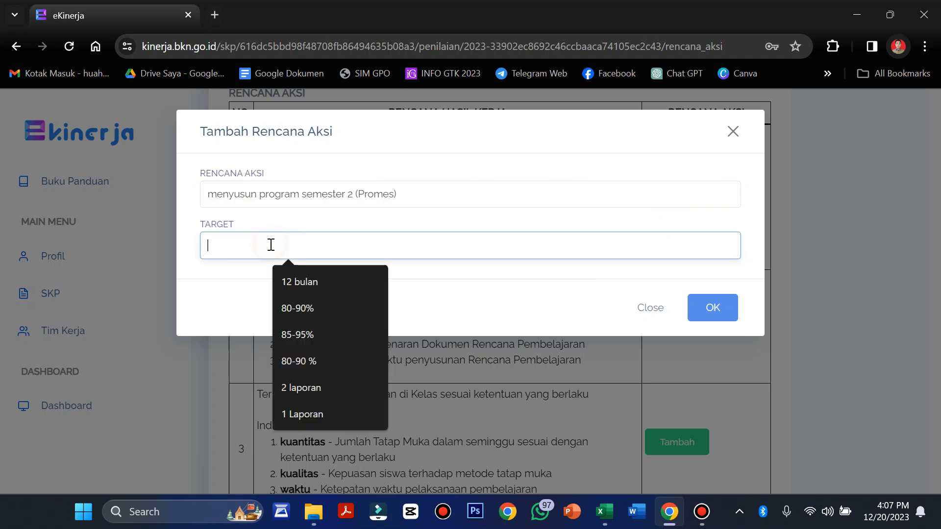
key("alt+Tab")
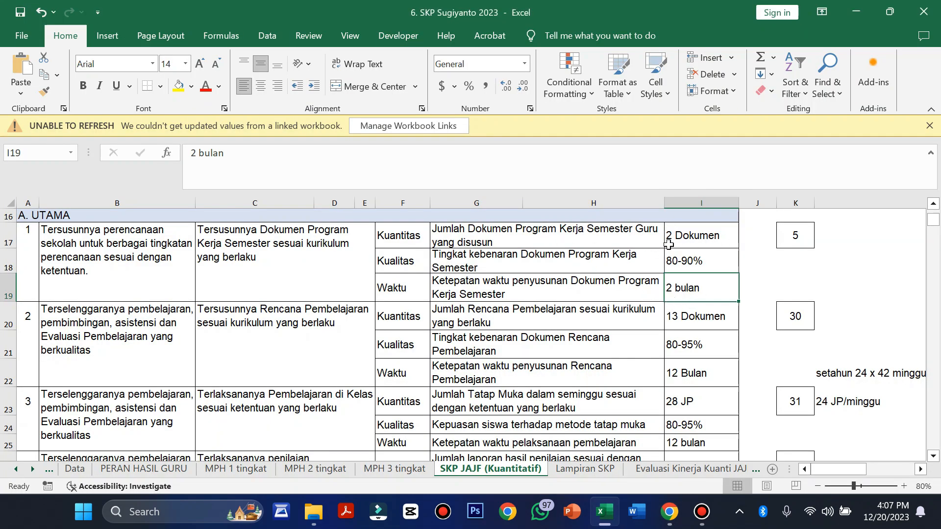
left_click(670, 511)
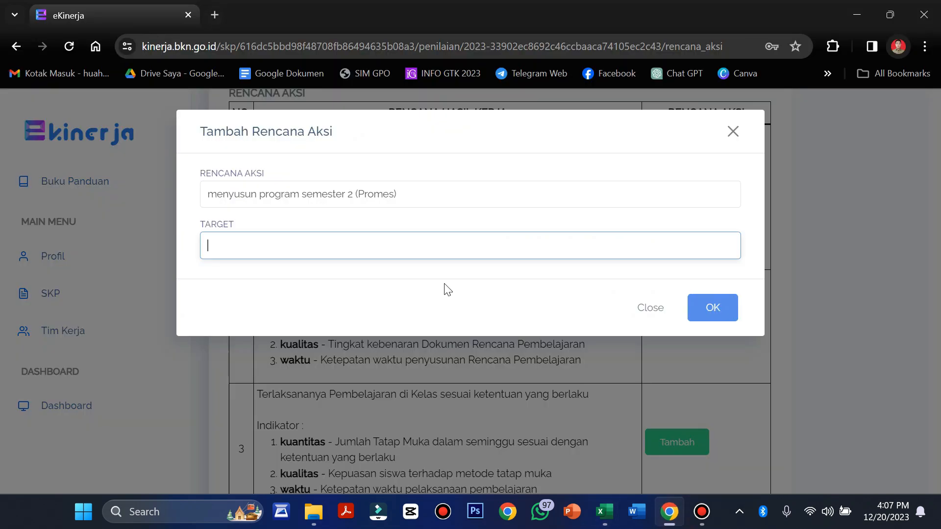
left_click(304, 249)
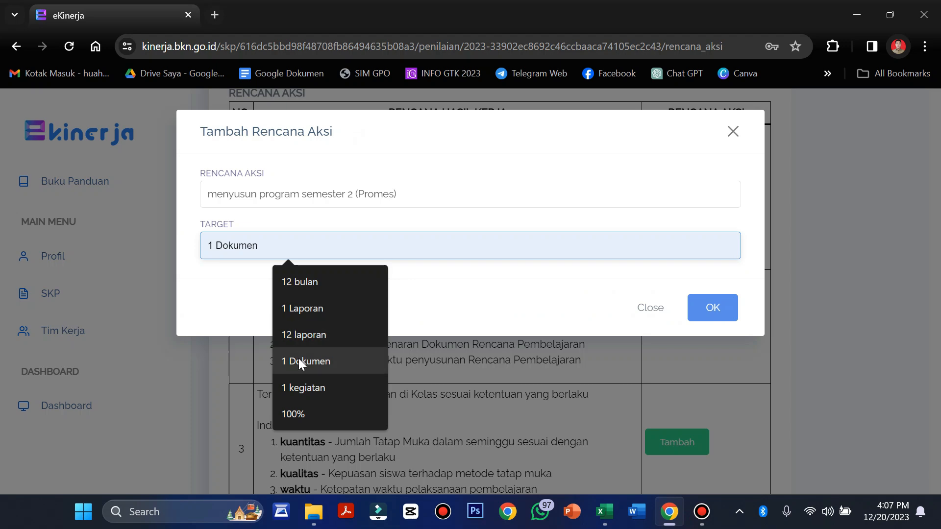
type("1")
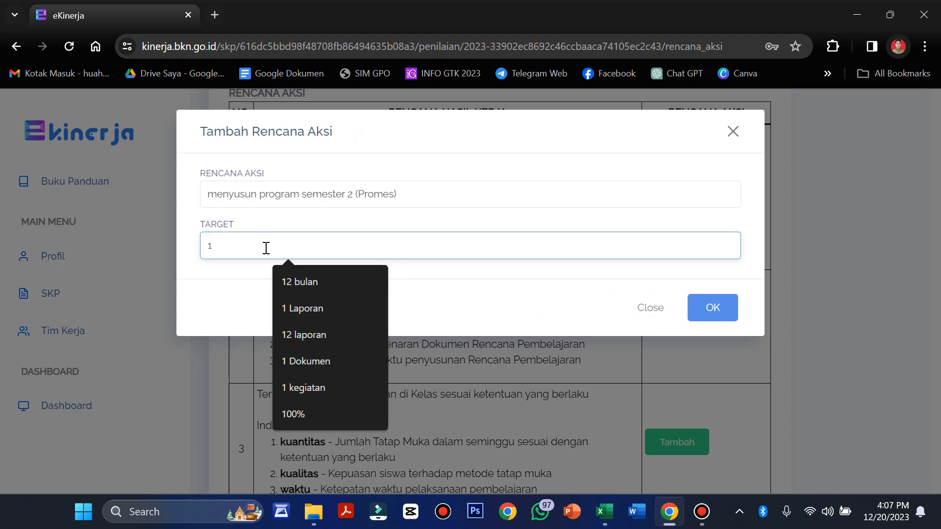
type(" D")
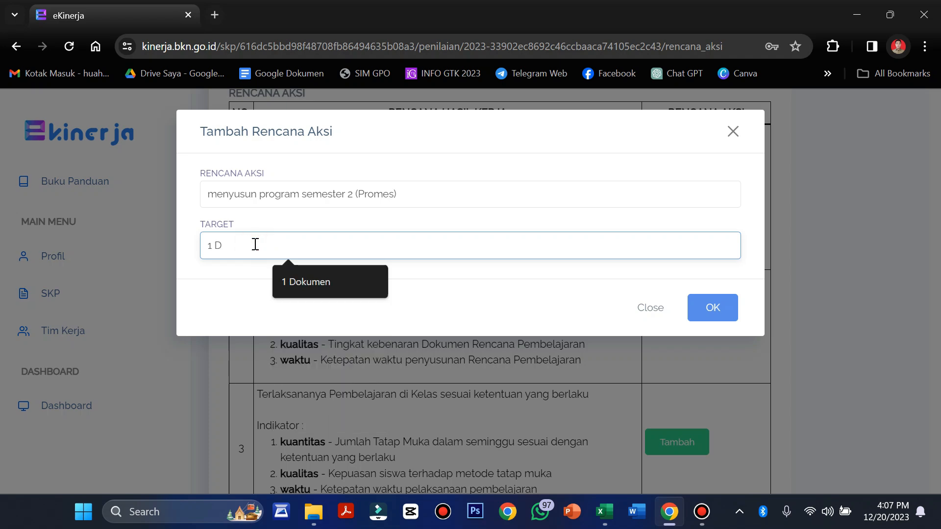
key("Down")
key("Tab")
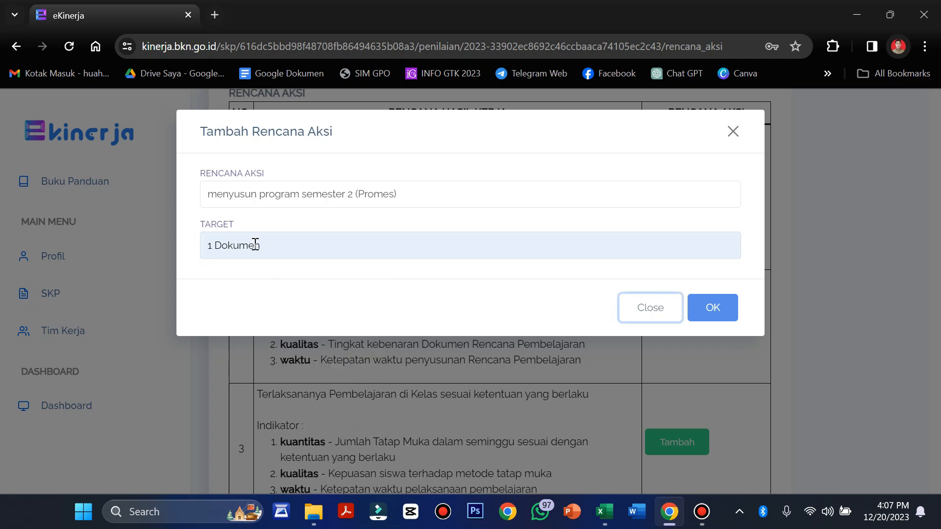
left_click(279, 249)
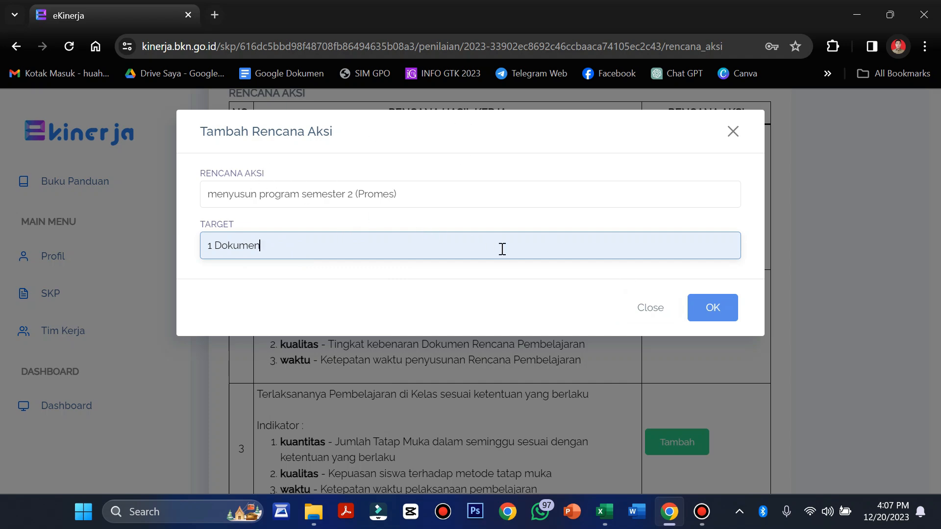
left_click(707, 311)
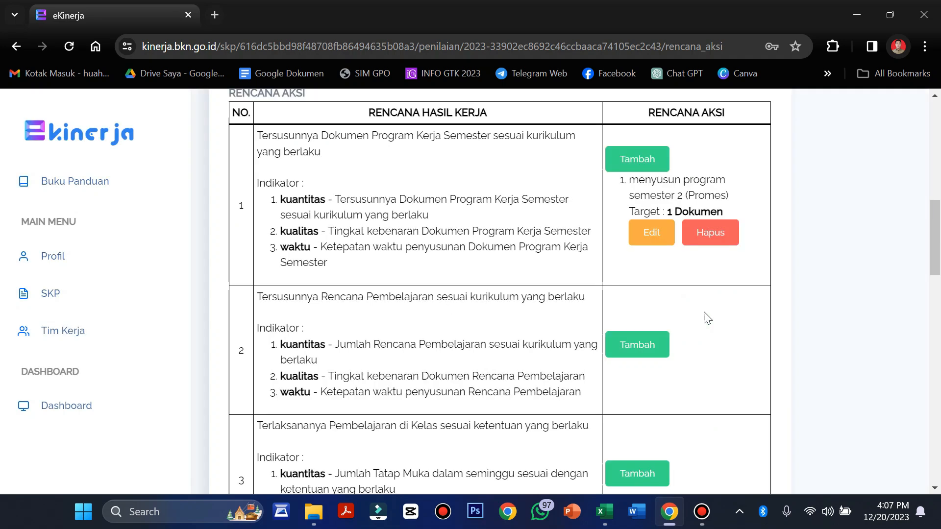
Switch to the SKP workbook in Excel and check the quantity and quality targets of work result 2, the lesson plans
scroll(708, 318, "down", 1)
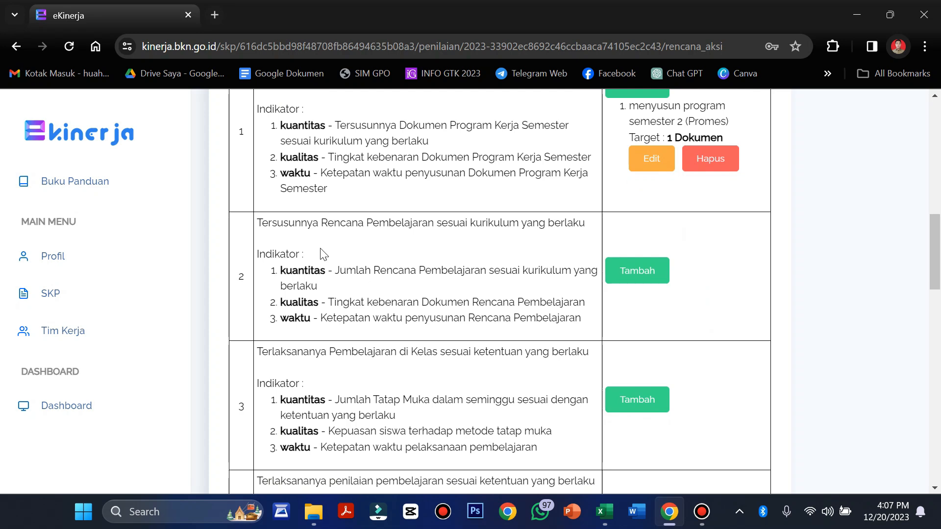
scroll(321, 250, "up", 10)
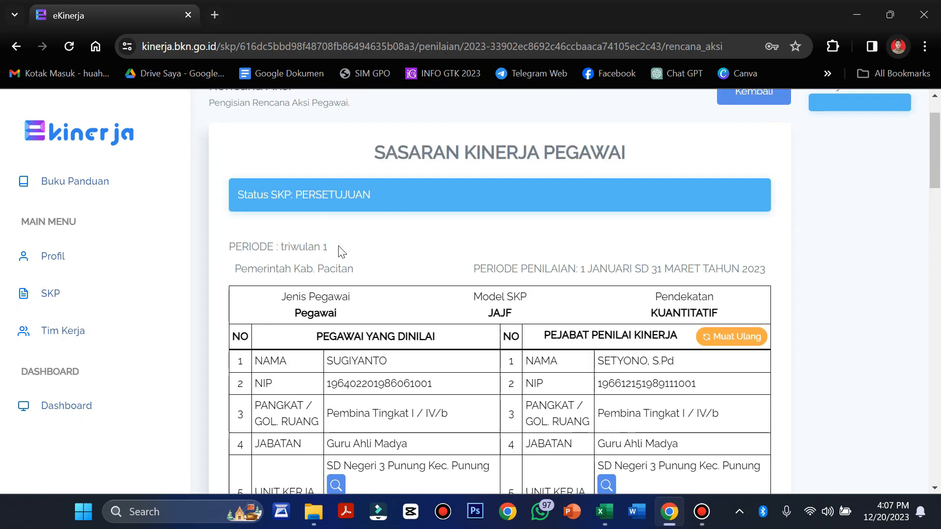
scroll(342, 251, "down", 10)
scroll(342, 252, "down", 1)
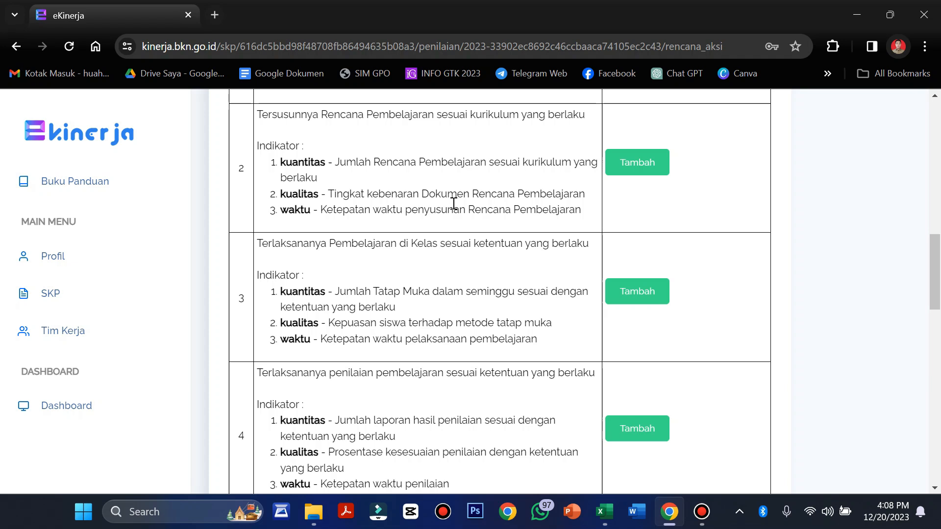
left_click(604, 511)
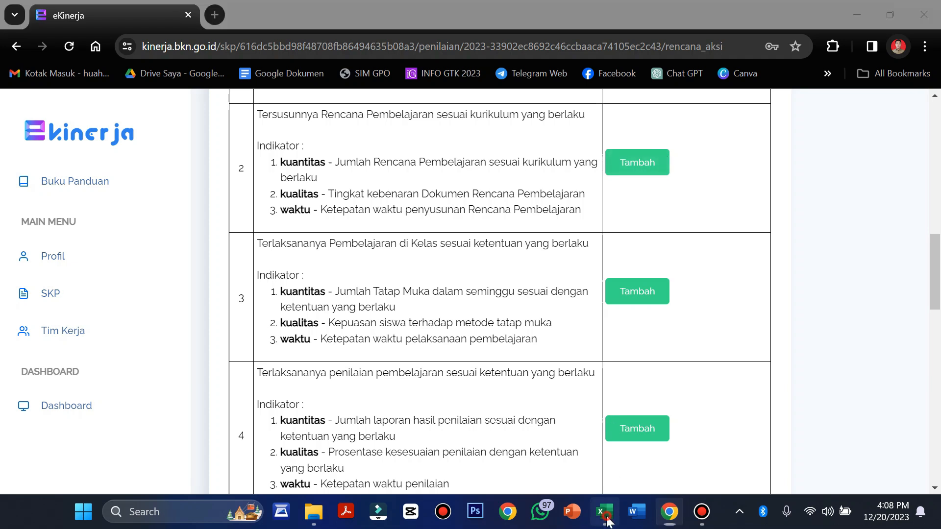
scroll(272, 331, "down", 1)
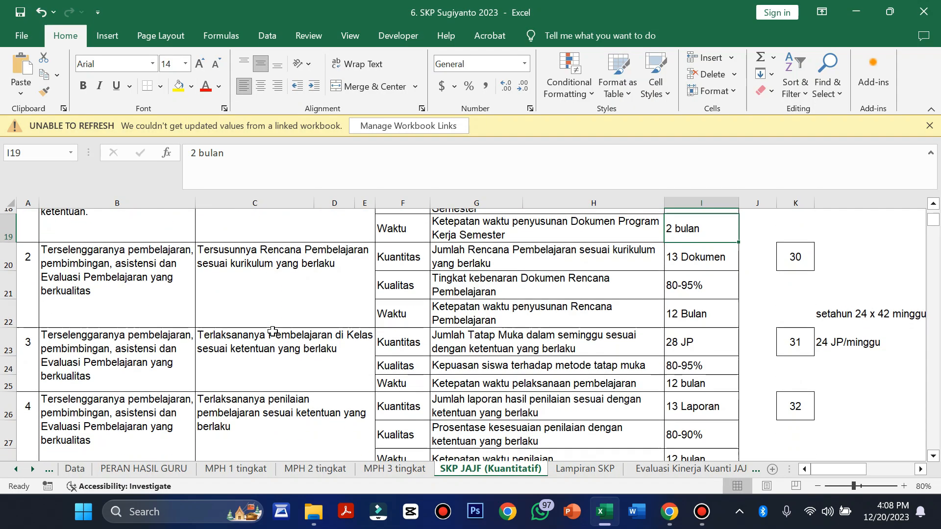
scroll(273, 331, "down", 1)
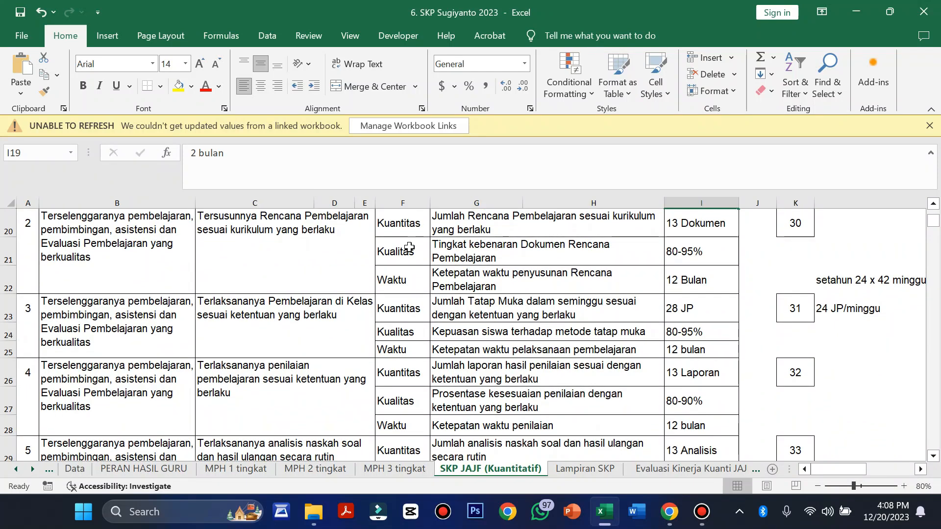
left_click(709, 227)
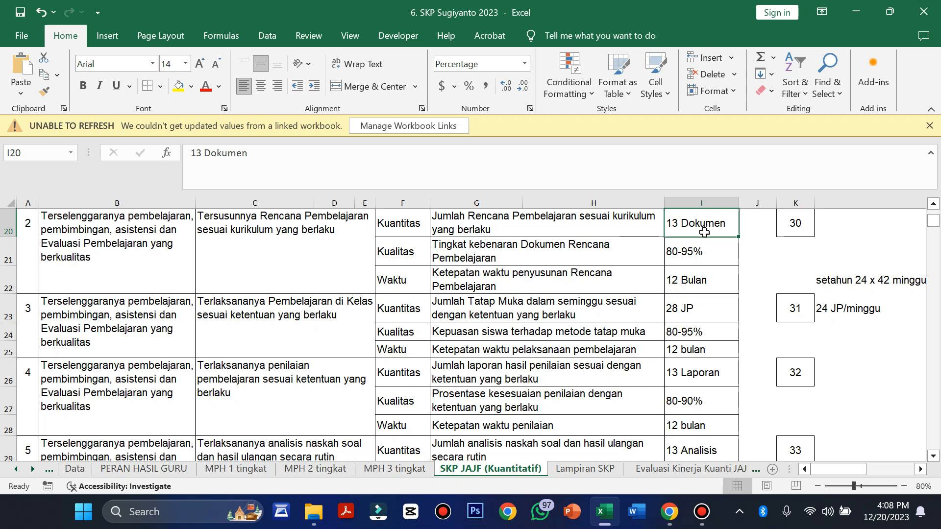
left_click(706, 249)
left_click(700, 229)
Back in eKinerja, start a new action plan for work result 2 with the text "Menyusun RPP semester 2 TP 2022-2023"
left_click(670, 521)
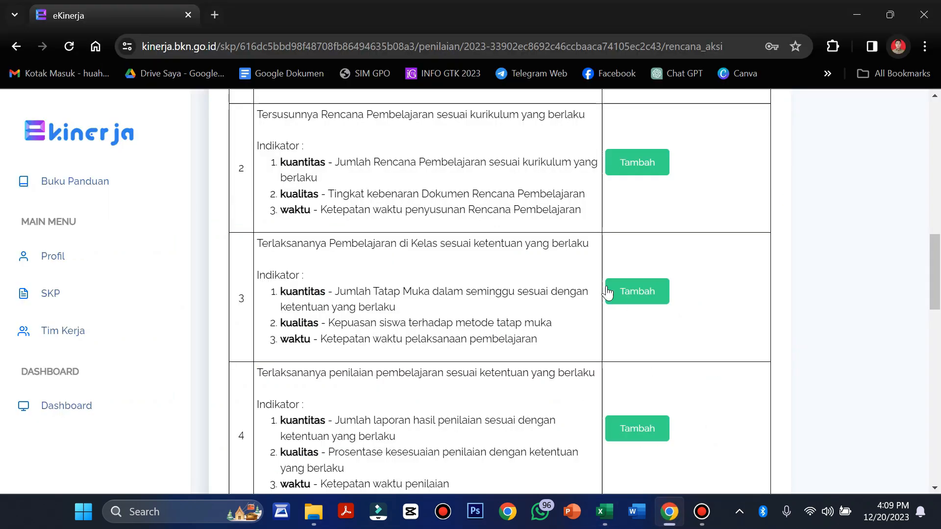
left_click(632, 170)
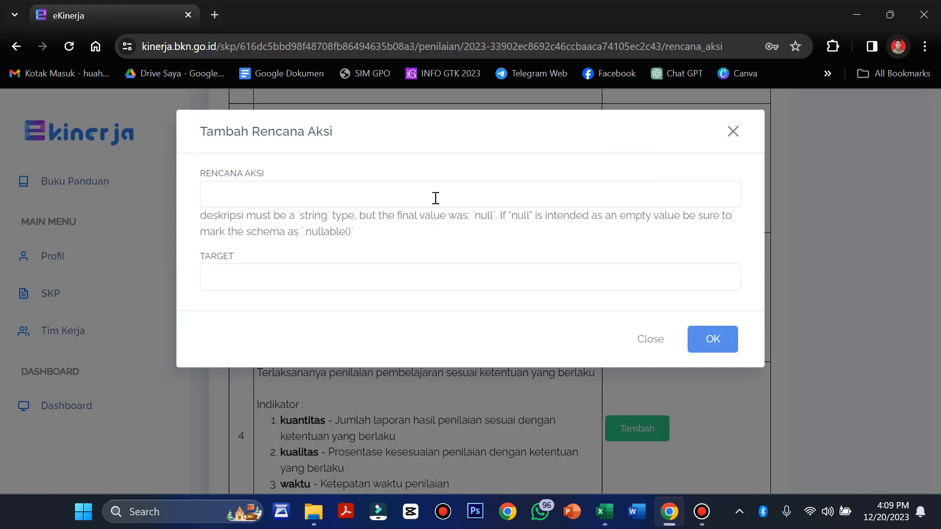
left_click(422, 186)
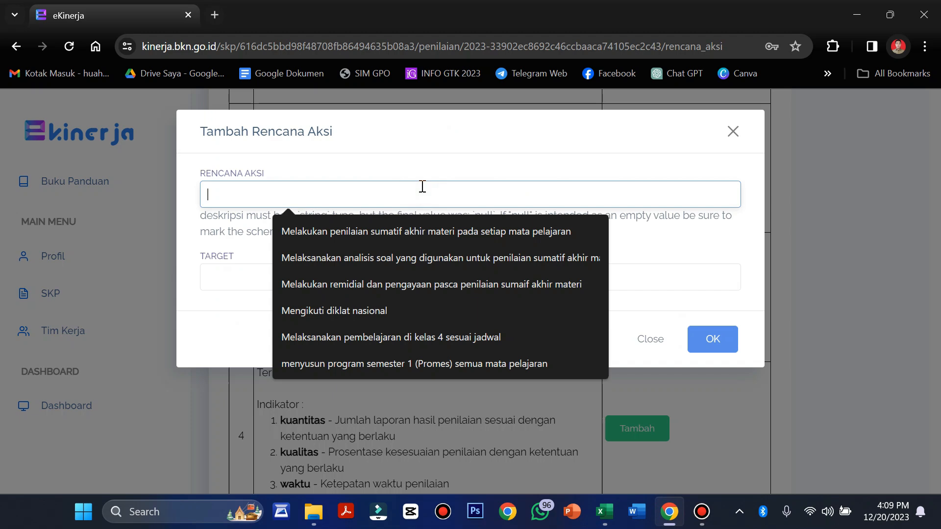
type("Menyusu")
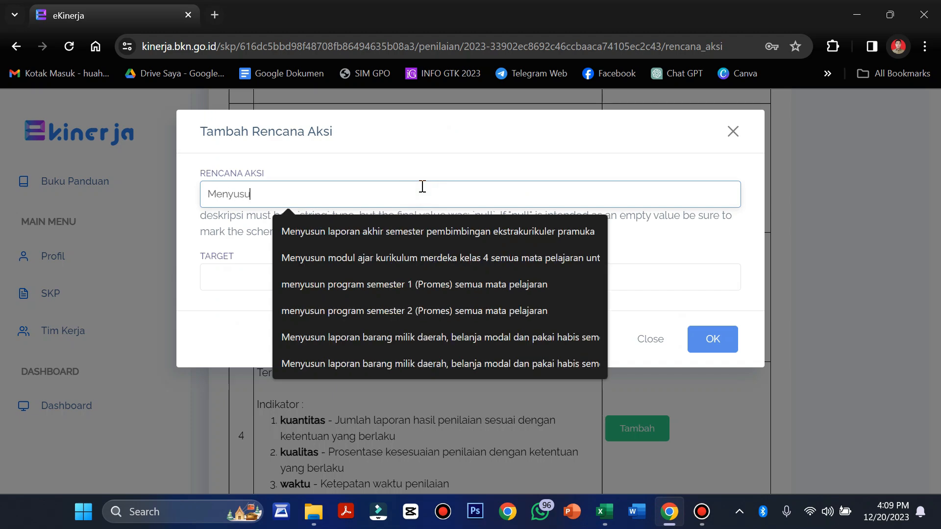
type("n RPP")
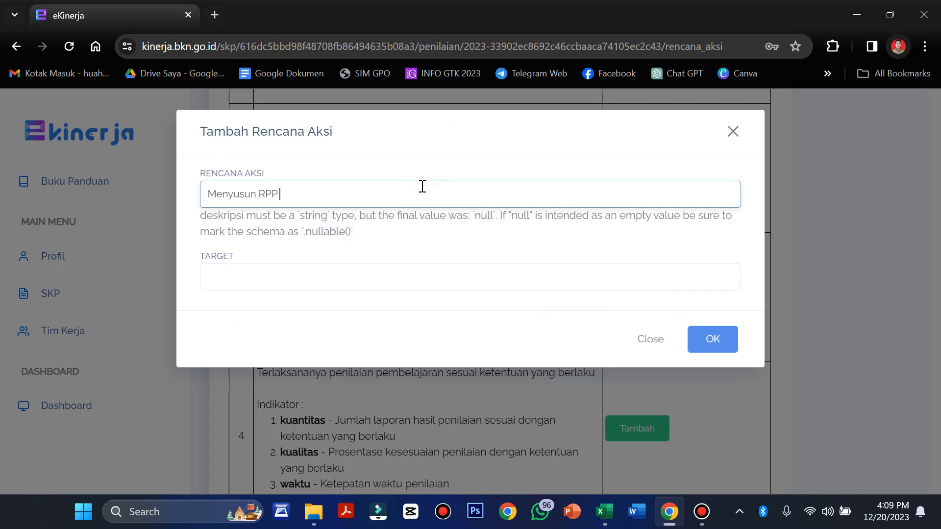
type(" semester 2 TP 2022-2023")
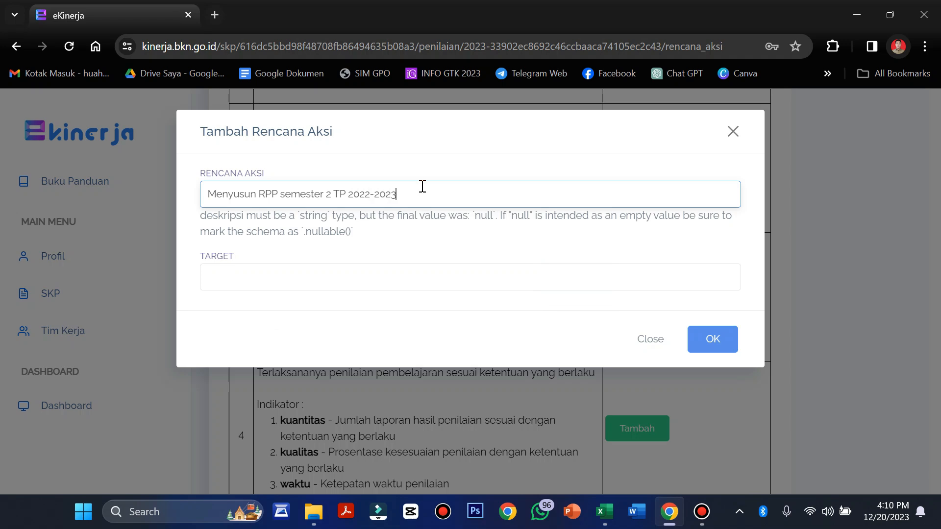
Set the target of the RPP action plan to "6 dokumen" and save the entry
left_click(350, 277)
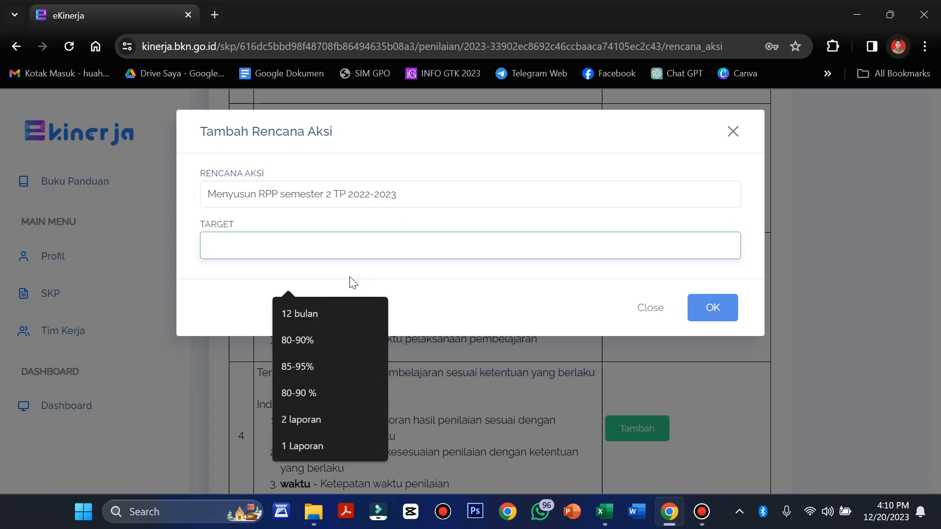
type("6 d")
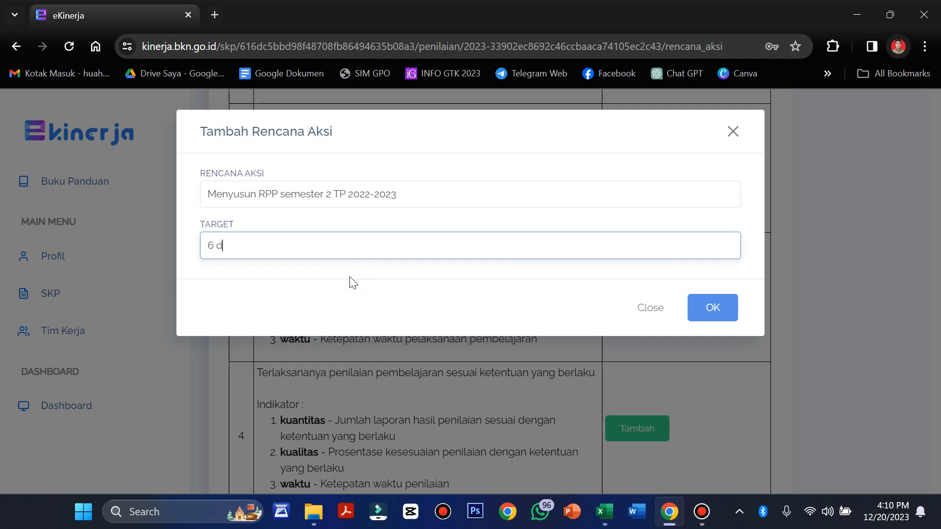
type("pkumen")
key("BackSpace")
key("BackSpace")
type("en")
key("BackSpace")
key("BackSpace")
key("BackSpace")
key("BackSpace")
key("BackSpace")
key("BackSpace")
type("okumen")
left_click(723, 314)
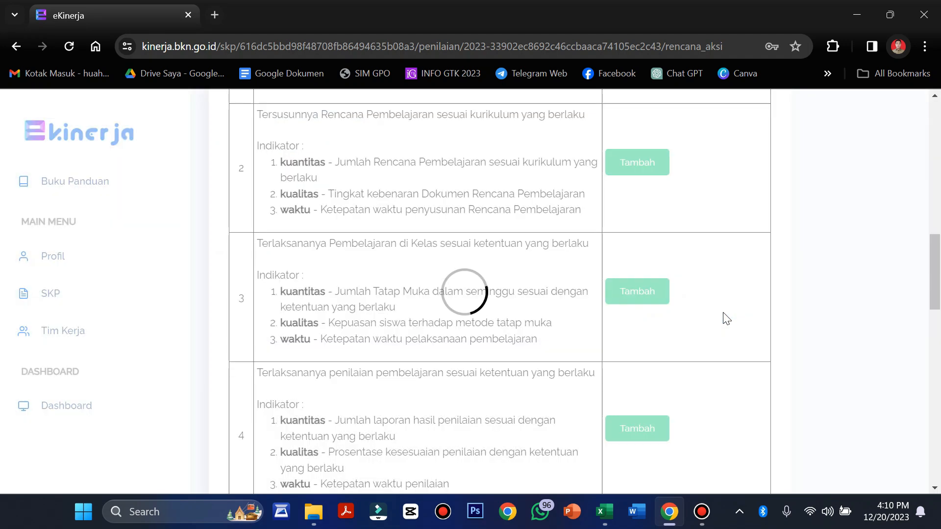
Review the triwulan 1 action plan table from work result 1 down to the Pramuka and professional development work results
scroll(727, 318, "up", 3)
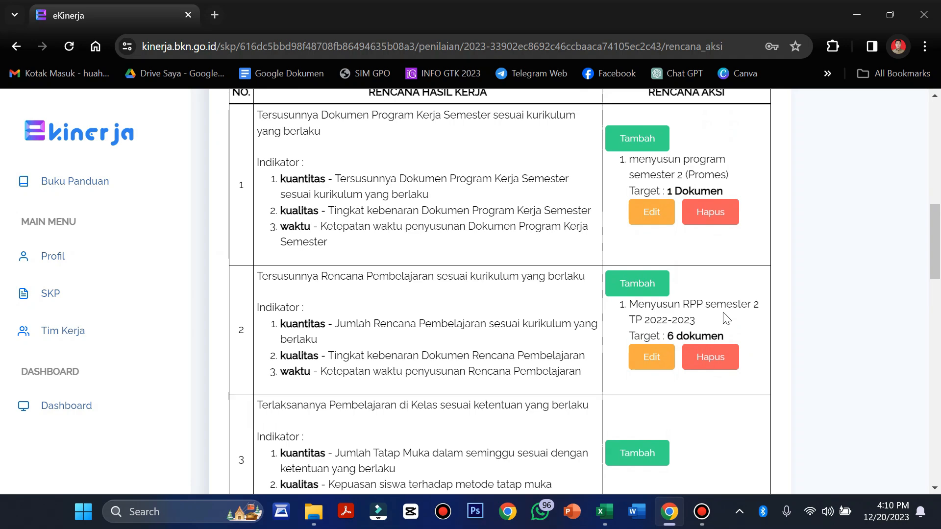
scroll(726, 318, "down", 18)
scroll(726, 319, "up", 3)
scroll(727, 318, "up", 15)
scroll(727, 319, "down", 2)
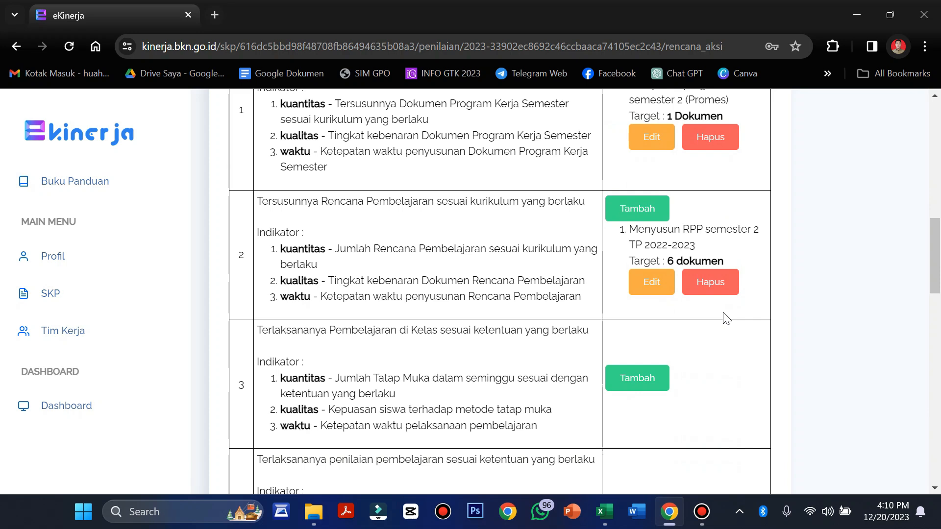
scroll(724, 314, "down", 9)
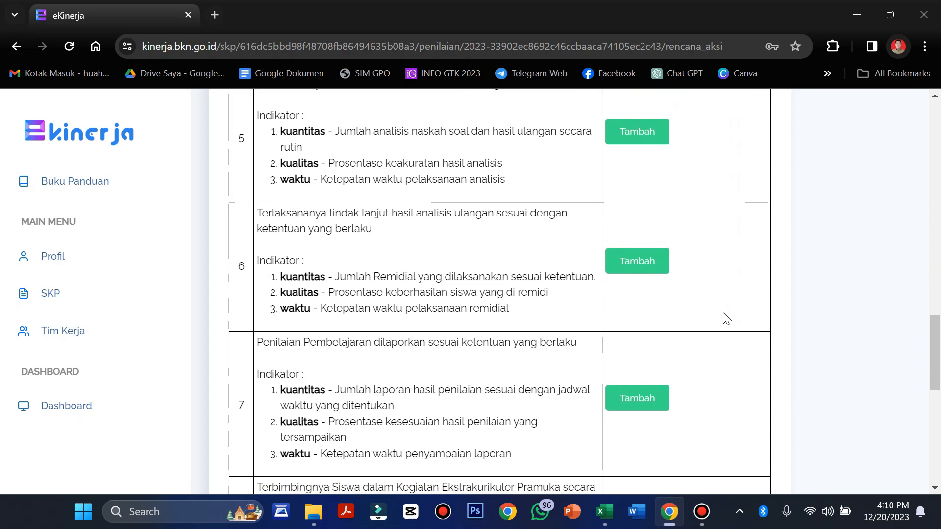
scroll(724, 316, "down", 1)
scroll(724, 318, "down", 6)
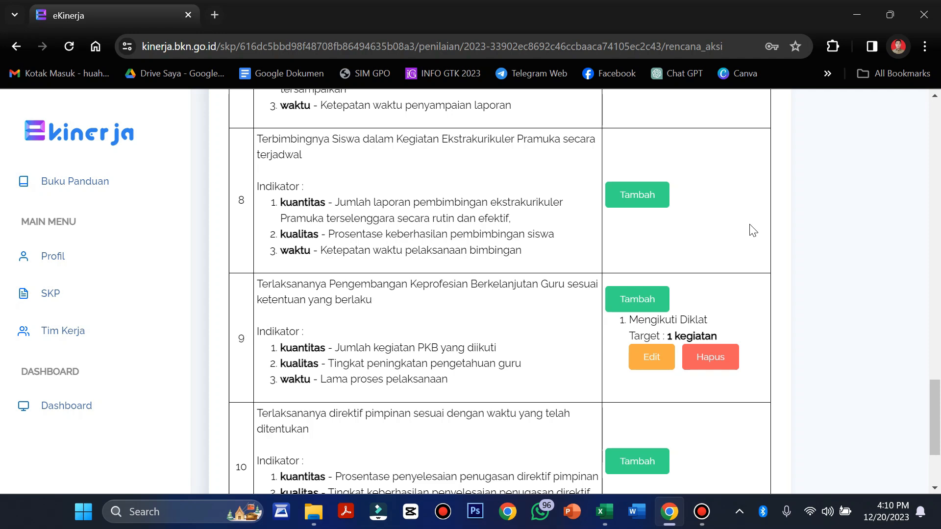
Switch to the SKP workbook in Excel and check the quantity target of work result 8, the Pramuka extracurricular guidance reports
left_click(605, 512)
scroll(515, 314, "down", 6)
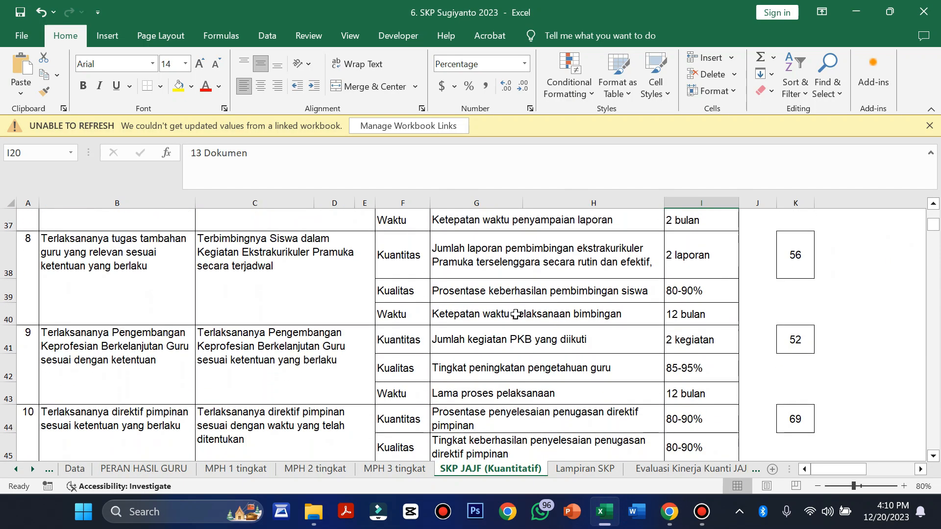
left_click(669, 268)
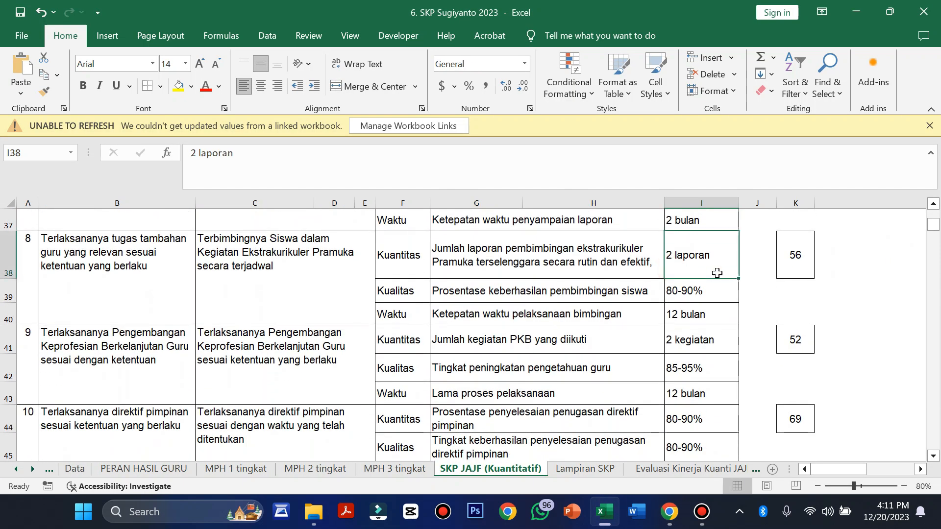
Return to eKinerja and look over the triwulan 1 assessment period and the action plans of the first work results
left_click(670, 512)
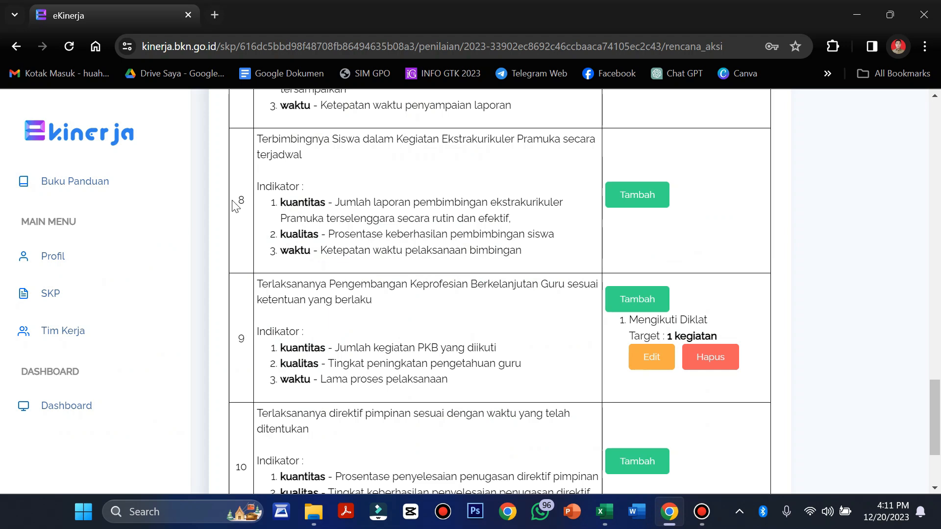
scroll(400, 240, "up", 1)
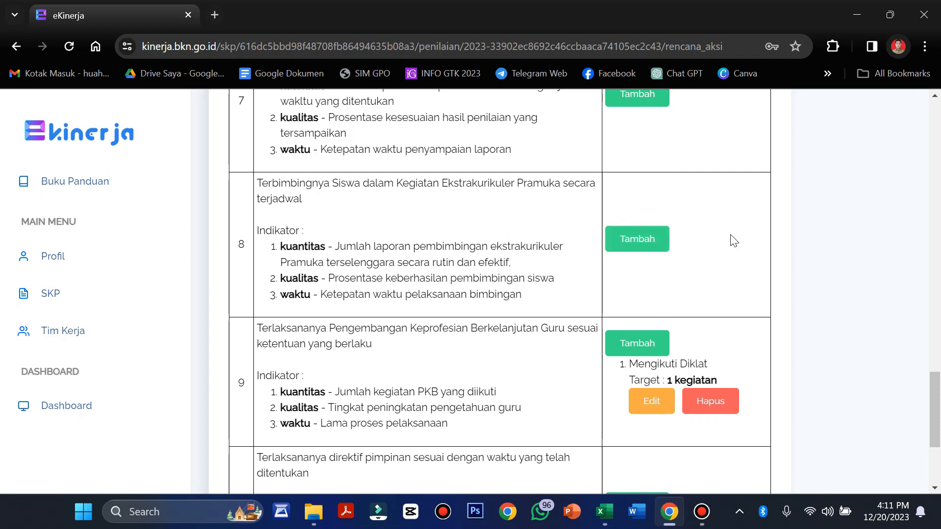
scroll(734, 241, "up", 20)
scroll(730, 234, "up", 3)
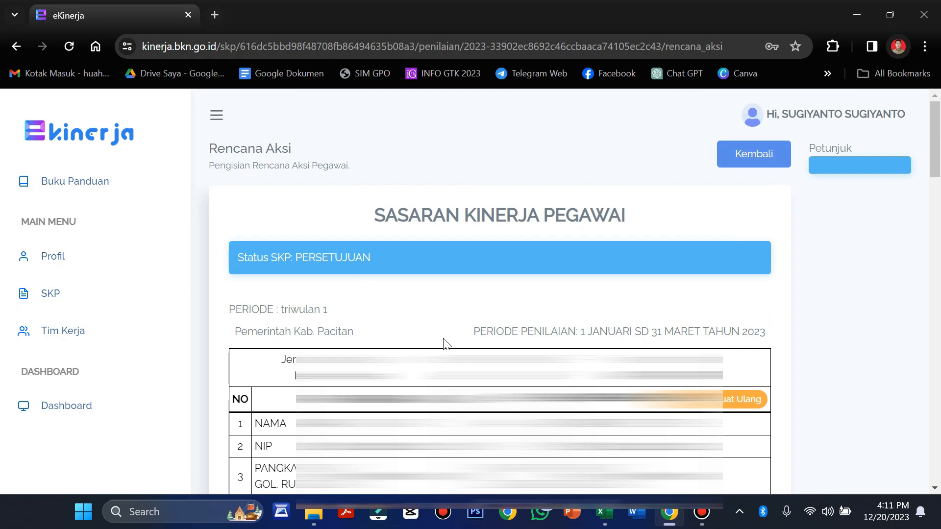
scroll(440, 342, "down", 10)
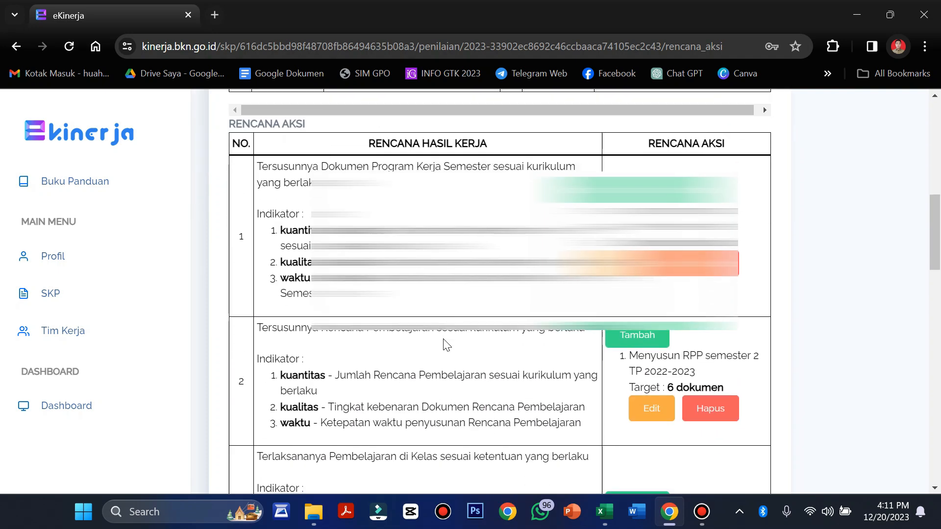
scroll(446, 345, "down", 1)
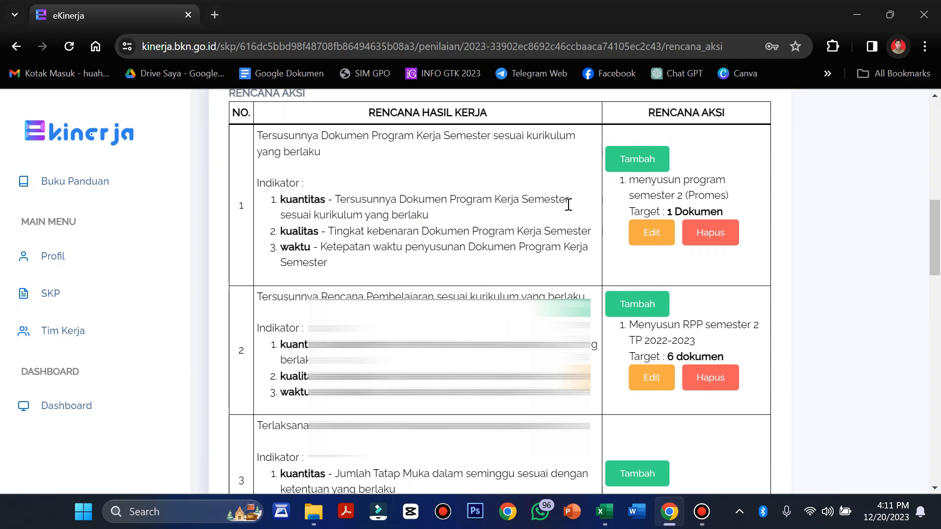
scroll(568, 204, "up", 3)
scroll(568, 204, "down", 7)
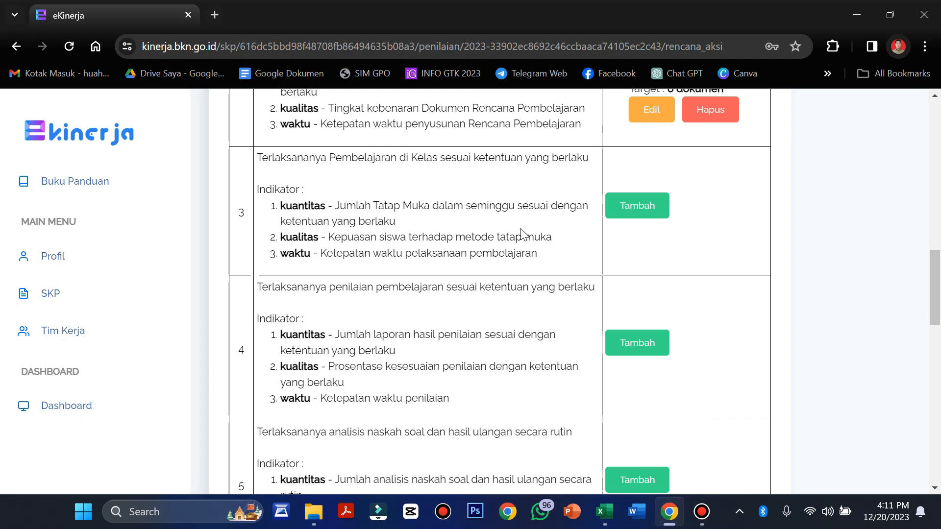
scroll(523, 236, "up", 9)
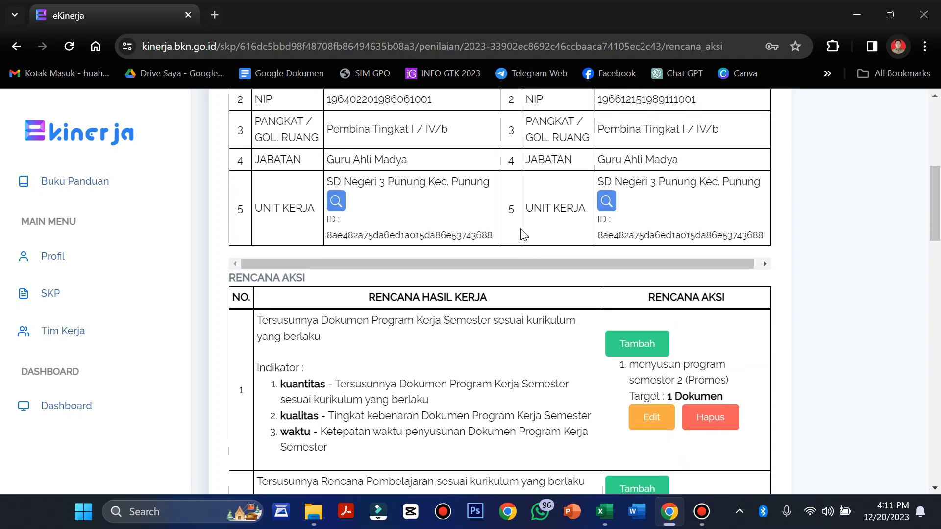
scroll(522, 235, "down", 3)
Go back to the SKP list, open the assessment page of the 2023 SKP and locate the triwulan II period
left_click(65, 292)
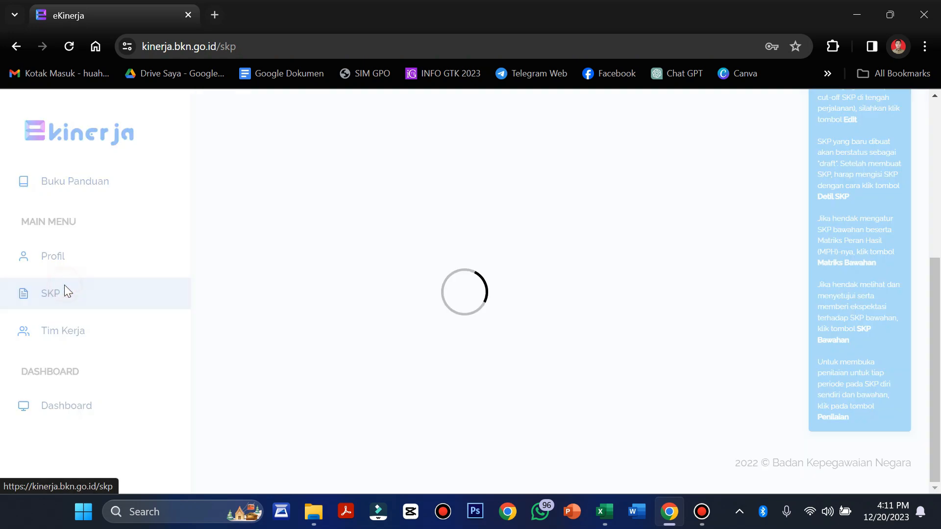
scroll(514, 296, "up", 4)
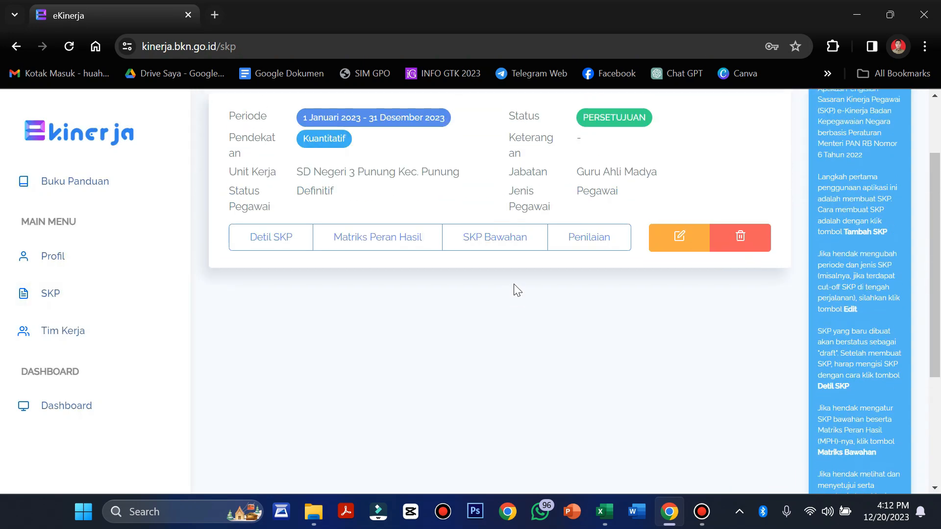
scroll(514, 285, "up", 2)
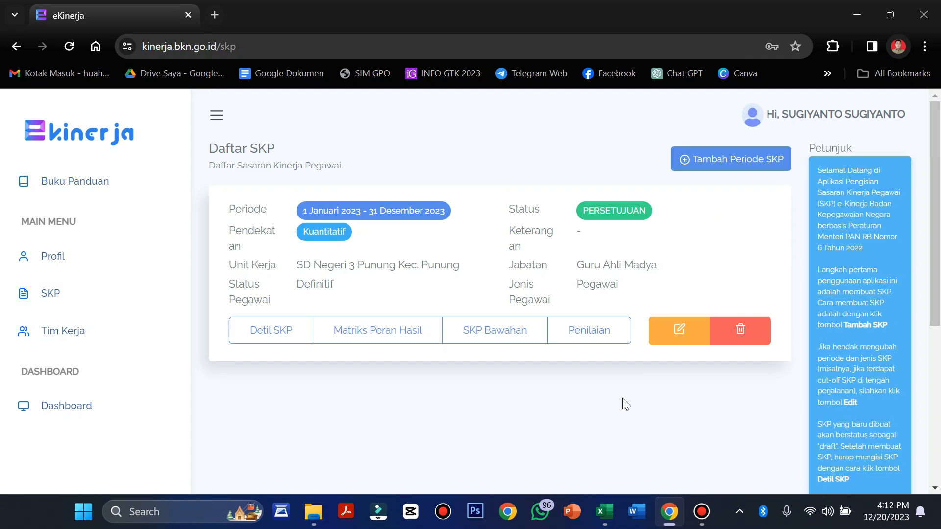
left_click(590, 333)
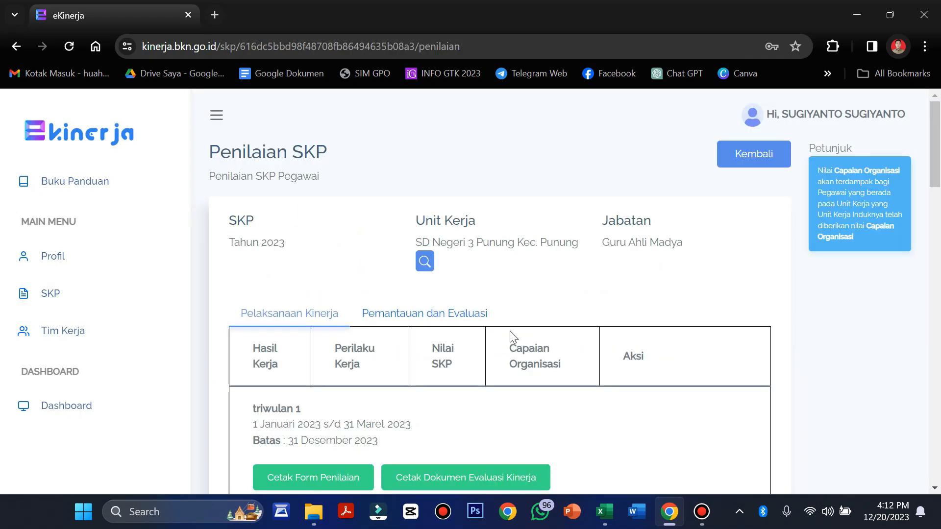
scroll(487, 336, "down", 5)
scroll(432, 373, "down", 4)
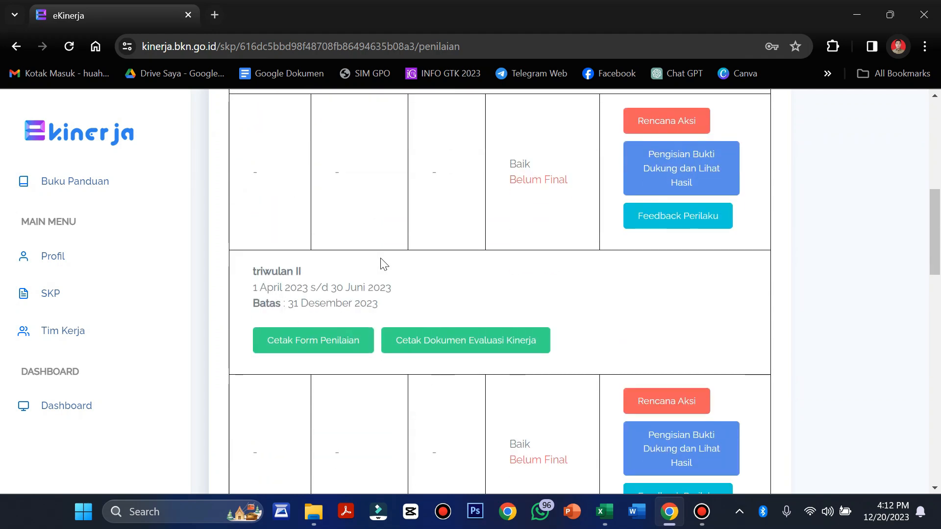
scroll(382, 264, "down", 3)
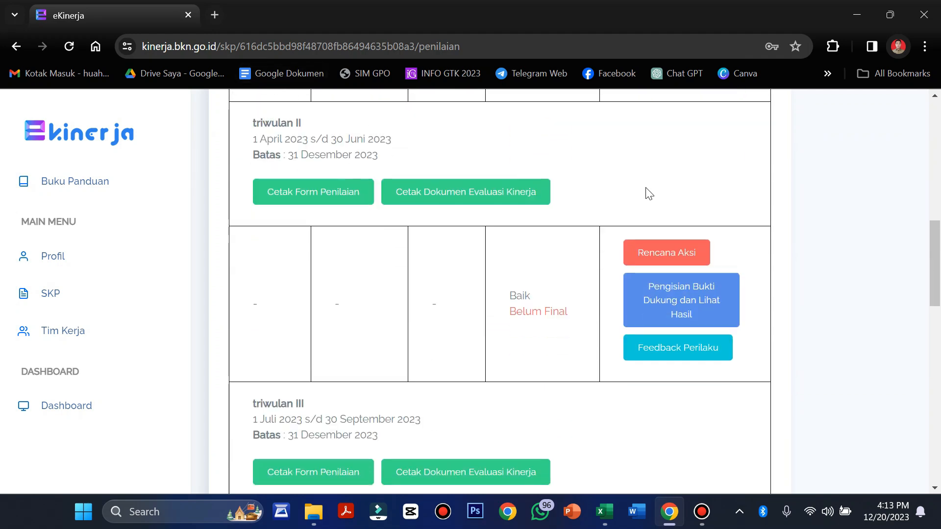
Open the action plan page of the triwulan II period and look through its list of work results
left_click(658, 254)
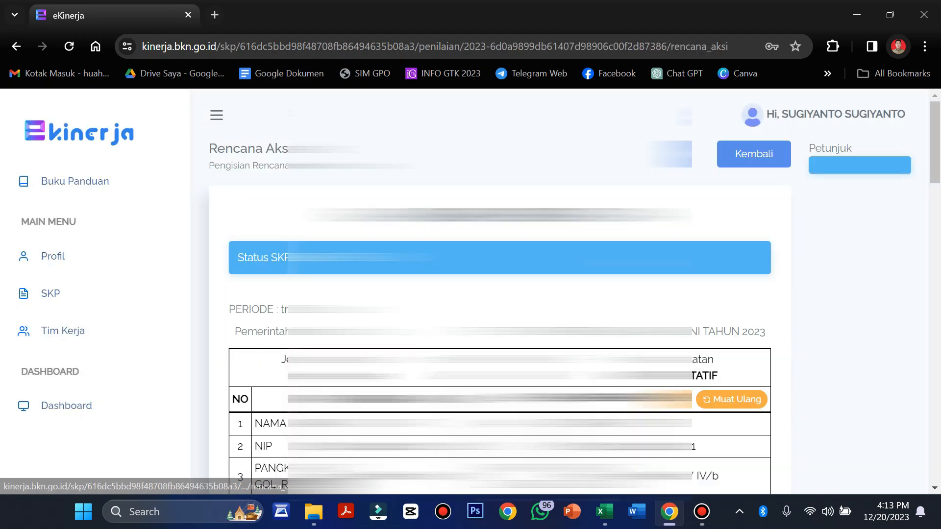
scroll(657, 260, "down", 10)
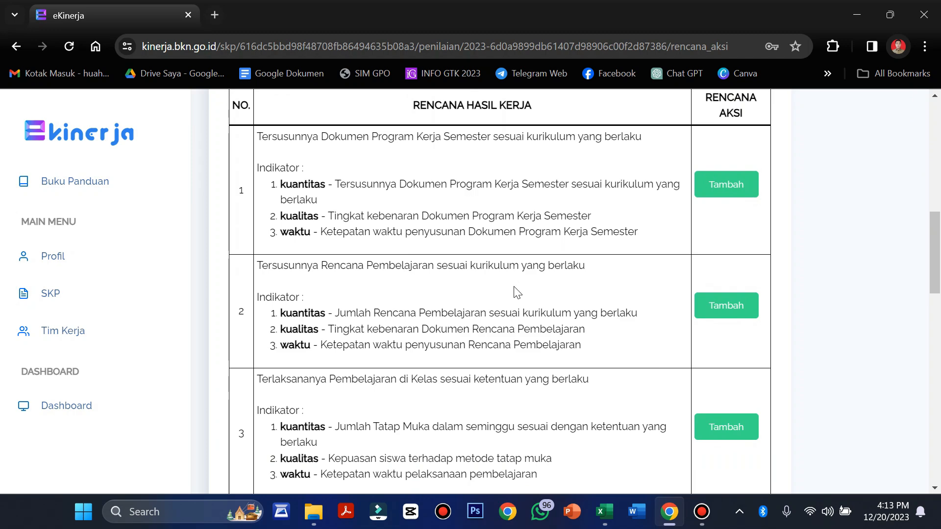
scroll(514, 289, "down", 10)
scroll(514, 289, "up", 2)
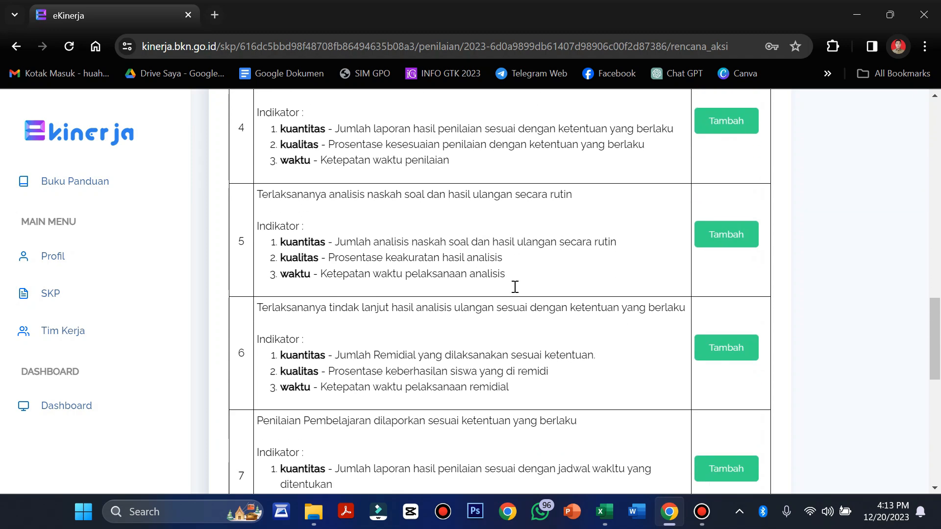
scroll(514, 289, "down", 10)
scroll(514, 289, "up", 17)
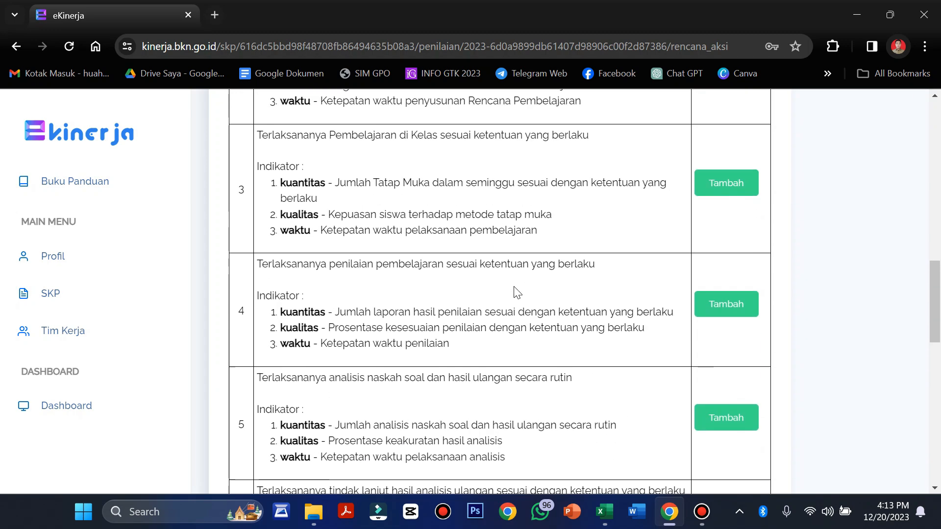
scroll(515, 287, "up", 3)
scroll(515, 288, "down", 3)
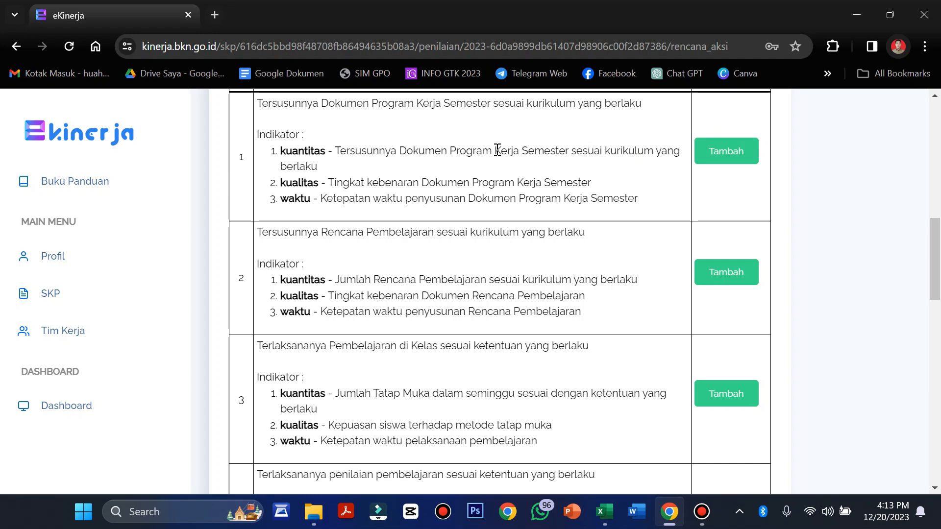
Review the triwulan II work results and their indicators from work result 2 down to work result 10
scroll(497, 150, "down", 3)
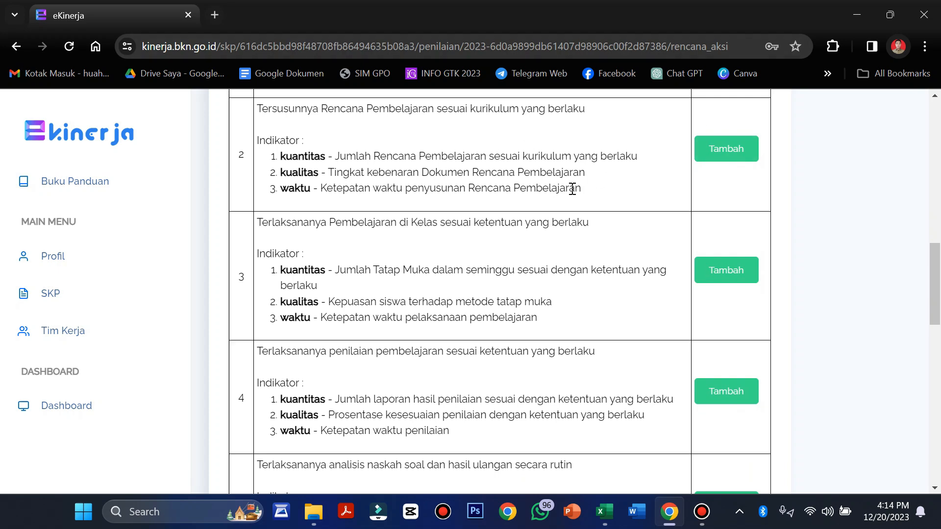
scroll(390, 318, "down", 2)
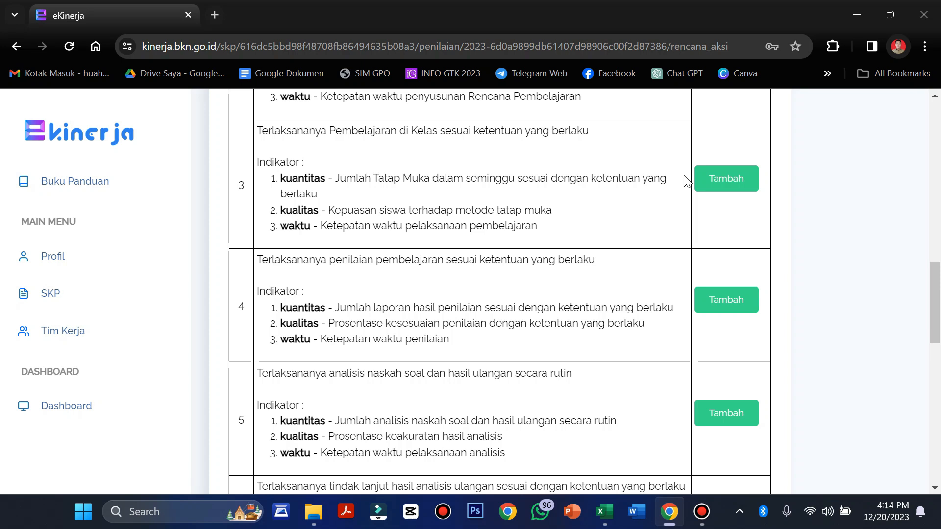
scroll(686, 181, "down", 5)
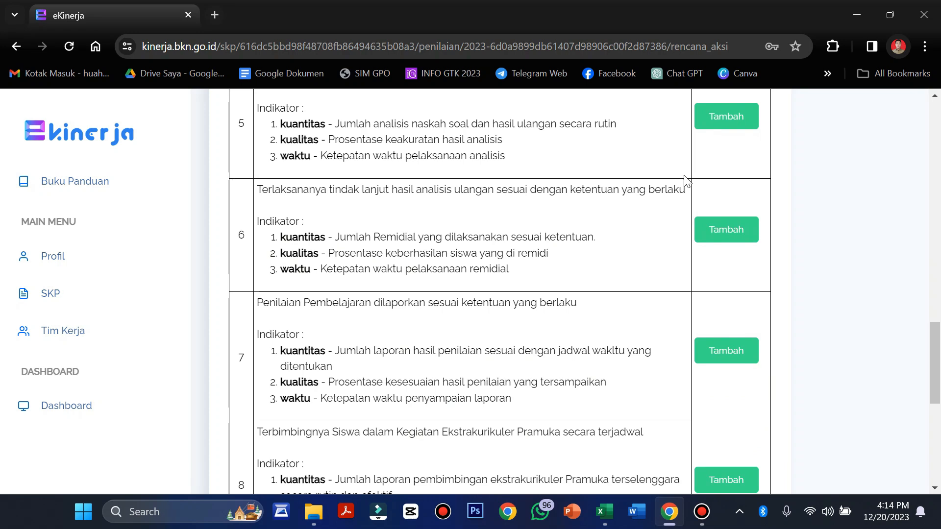
scroll(686, 180, "up", 1)
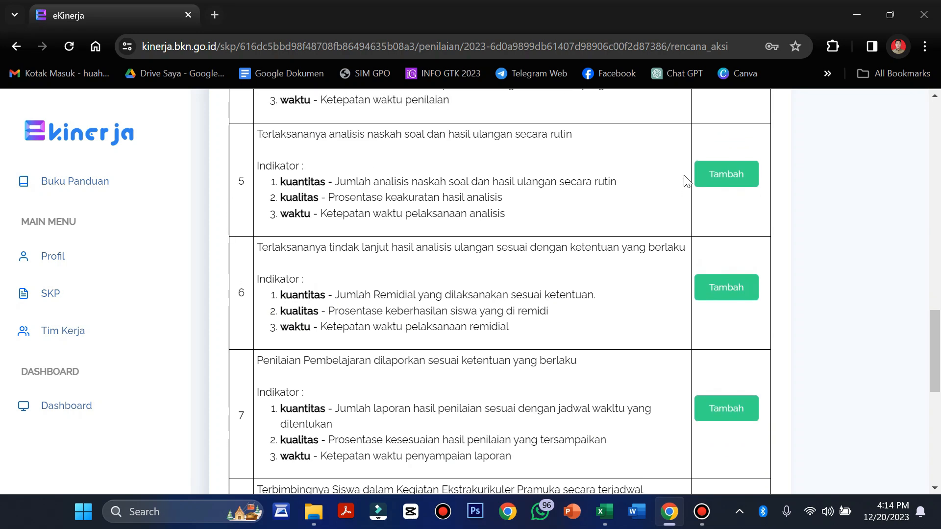
scroll(686, 181, "down", 4)
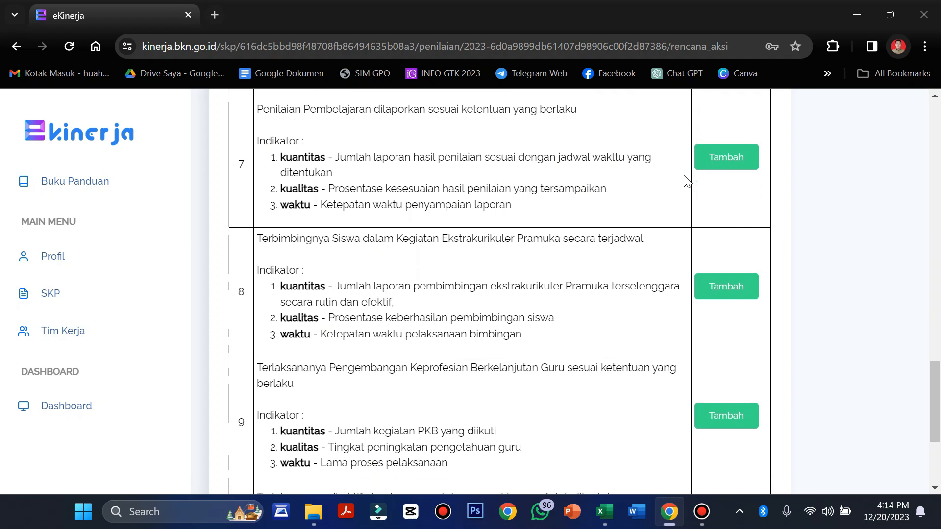
scroll(451, 245, "down", 3)
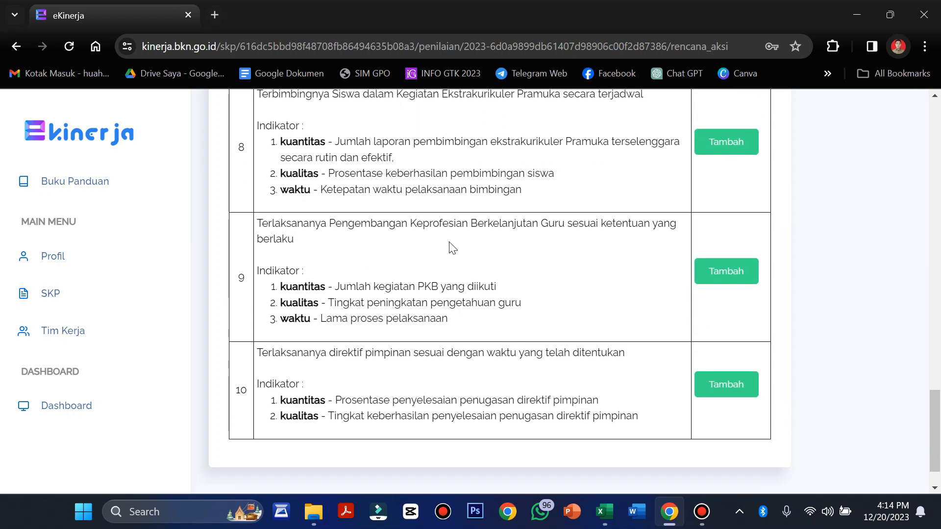
scroll(388, 171, "up", 1)
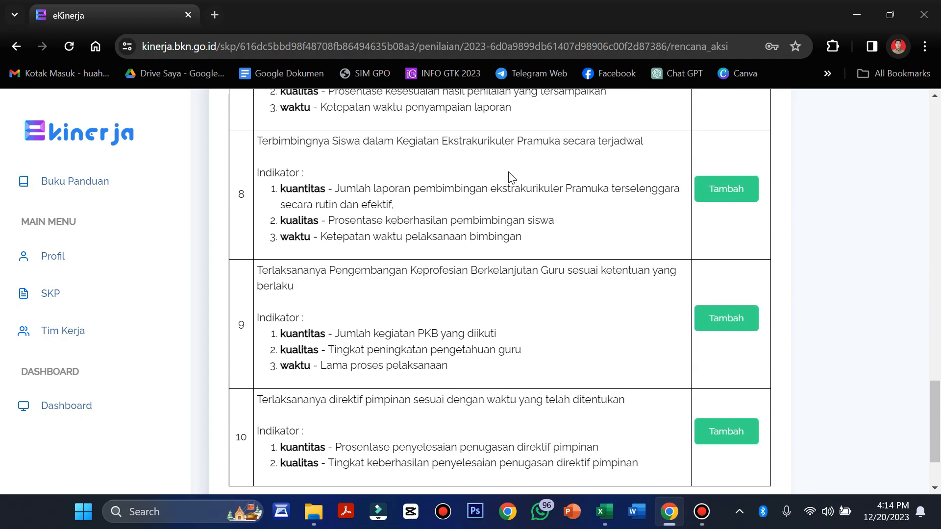
Check work result 8's quantity target in Excel, then in eKinerja enter its new action plan "Menyusun laporan ekstra kurikuler pramuka semester 2"
left_click(605, 512)
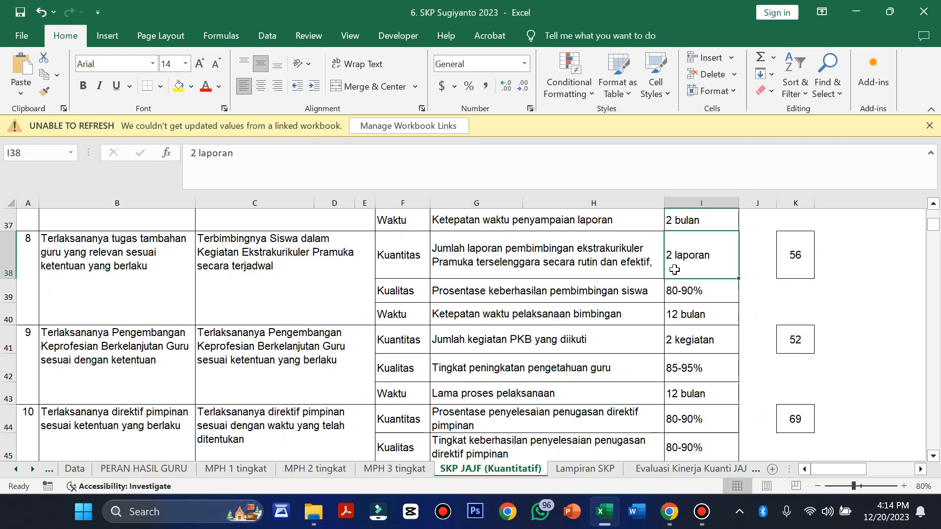
left_click(669, 512)
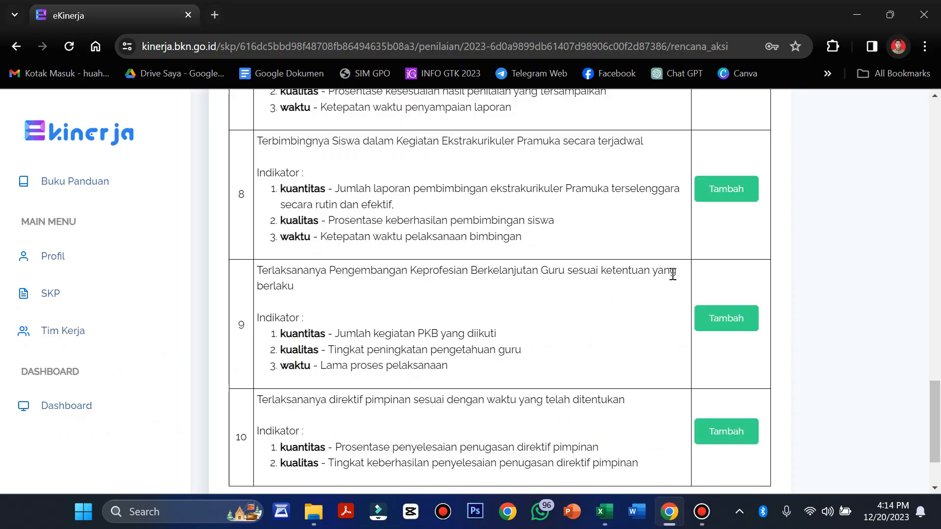
left_click(706, 201)
left_click(496, 199)
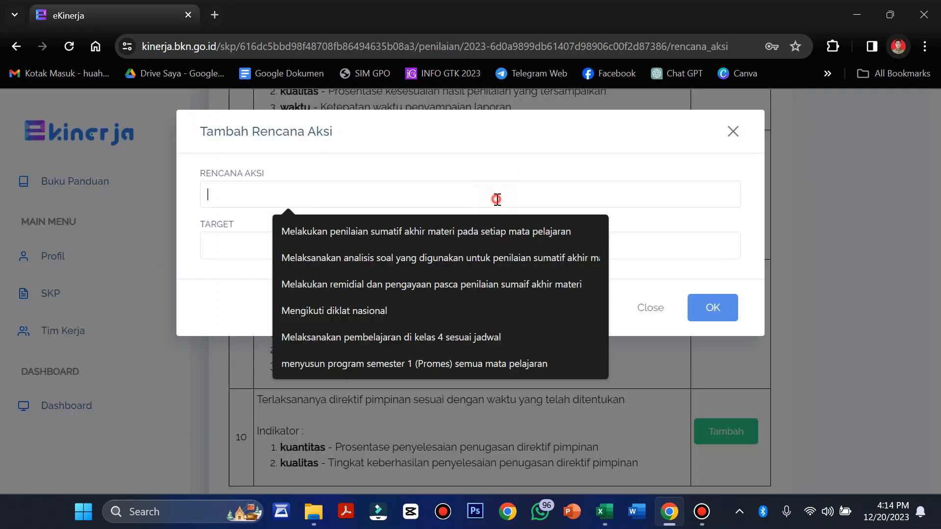
type("Menyusun")
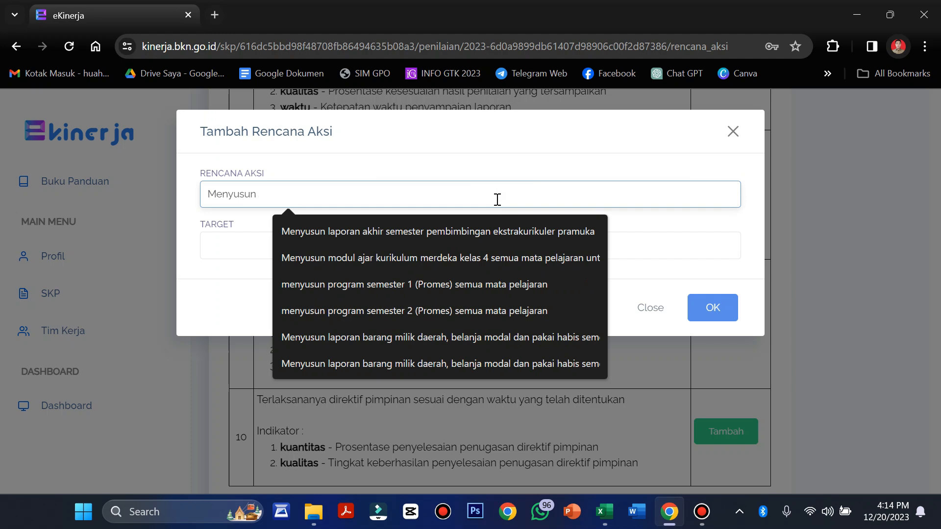
type(" laporan")
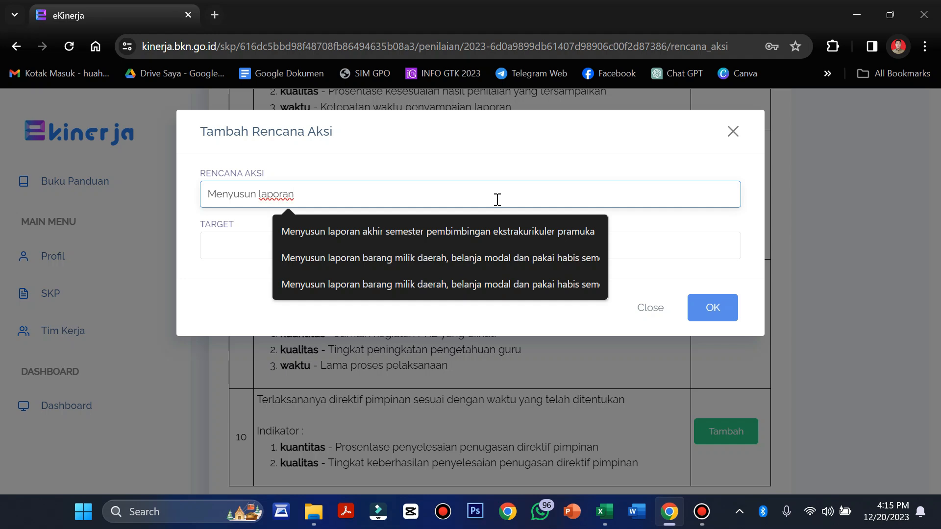
type(" eks")
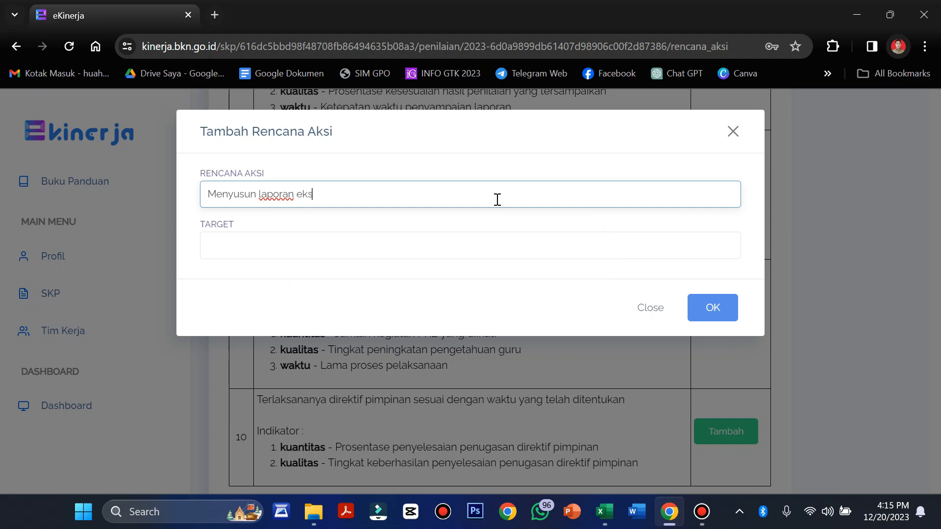
type("tra kurikuler pr")
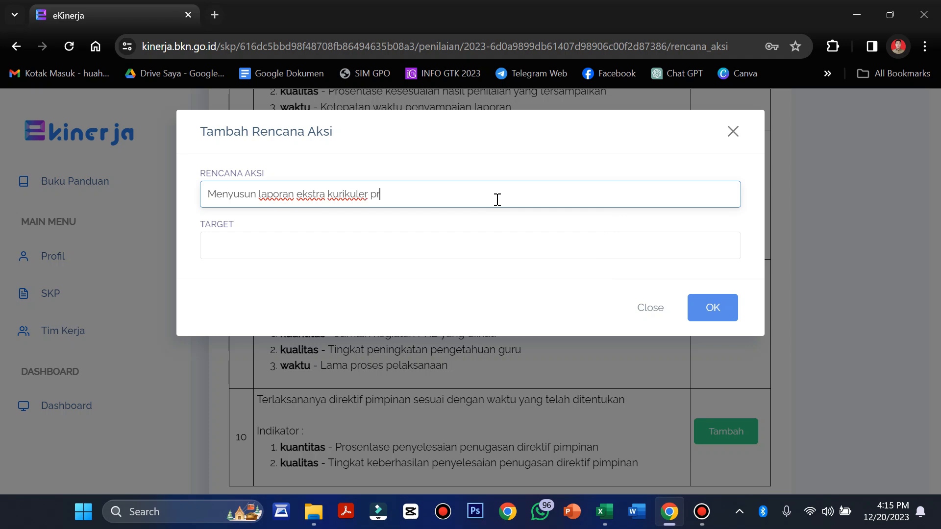
type("amuka seme")
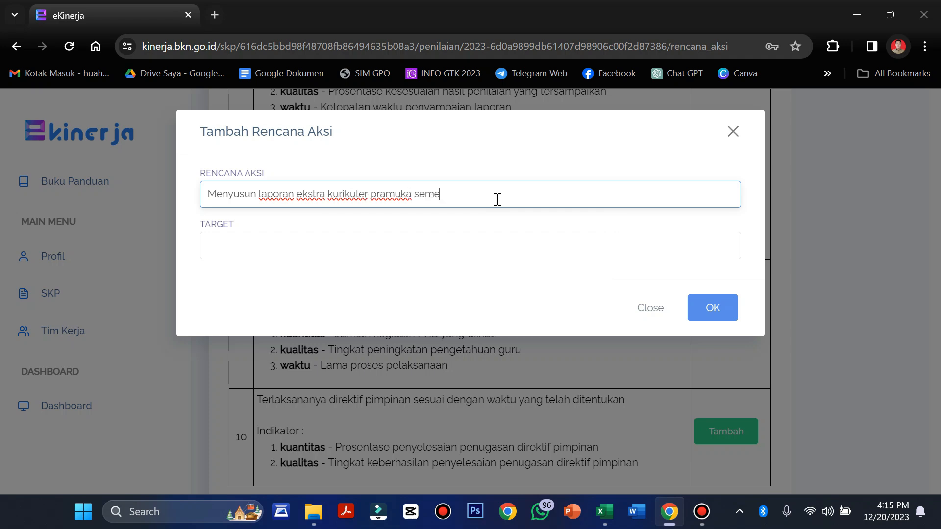
type("ster 2")
Recheck the annual target in Excel and save work result 8's action plan with the target "1 laporan"
left_click(489, 244)
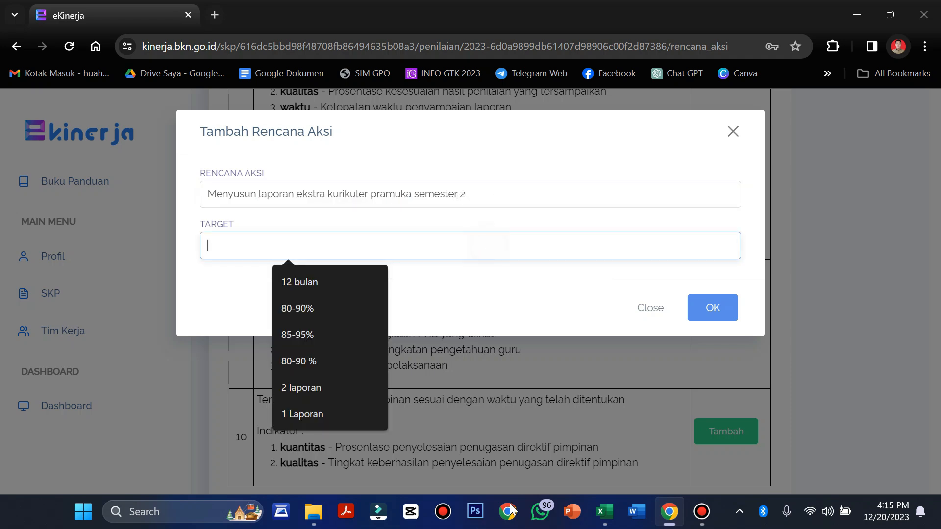
left_click(605, 511)
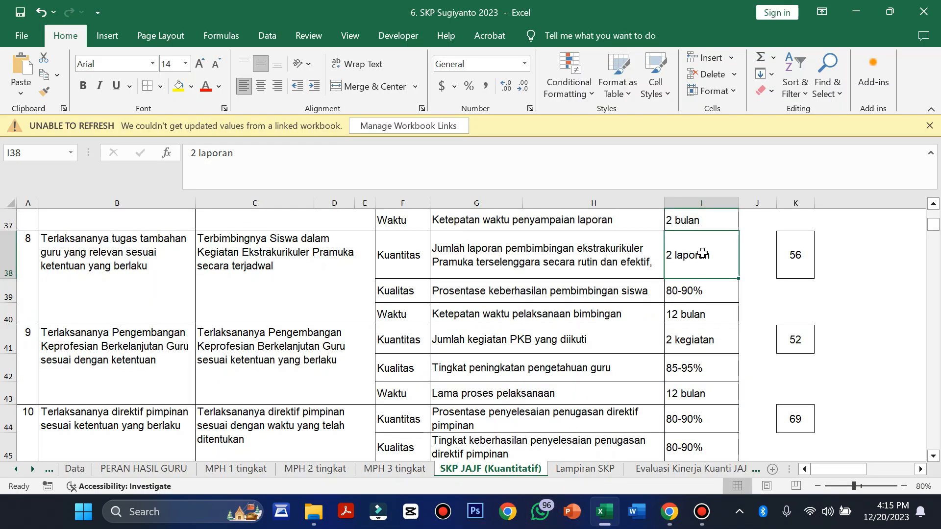
left_click(669, 512)
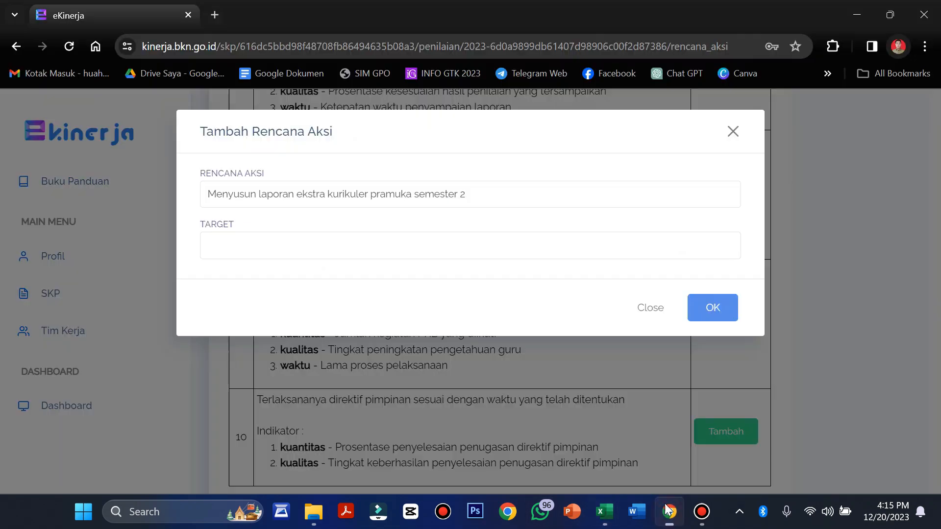
type("1")
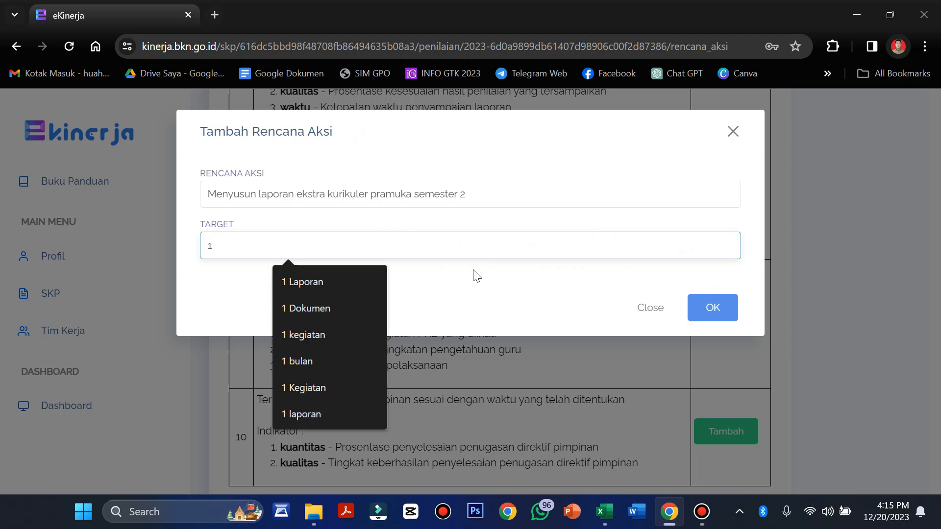
type(" laporan")
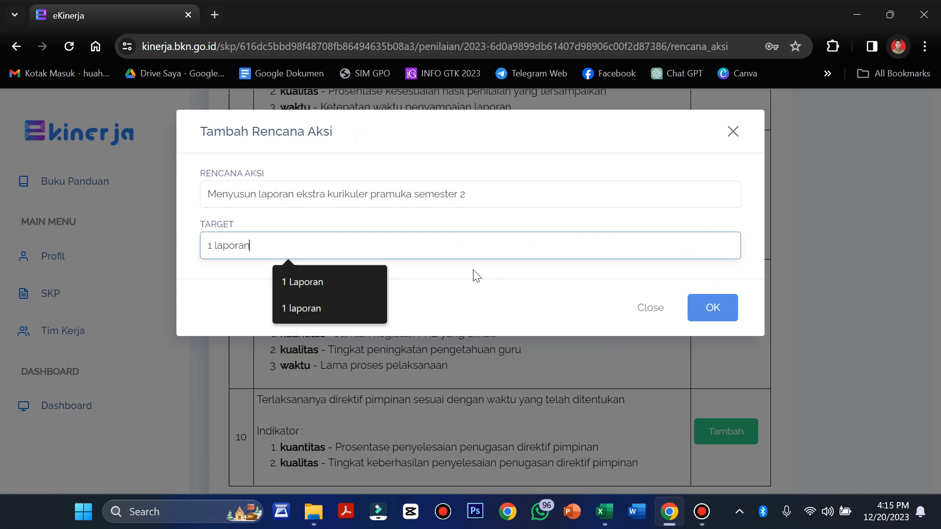
left_click(709, 312)
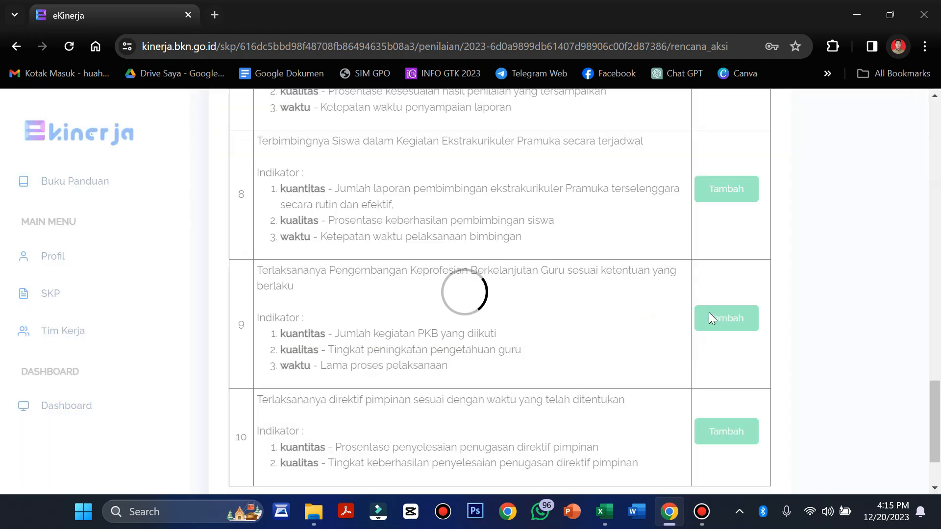
scroll(712, 319, "down", 3)
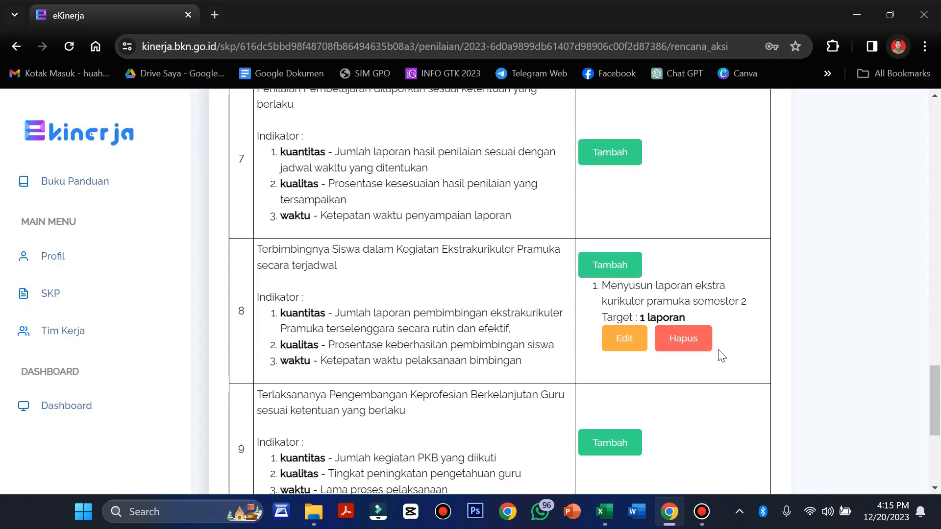
Add an action plan to work result 7 described as "Menyusun rapor siswa kelas 5 semester 2 TP 2022-2023"
scroll(721, 356, "up", 2)
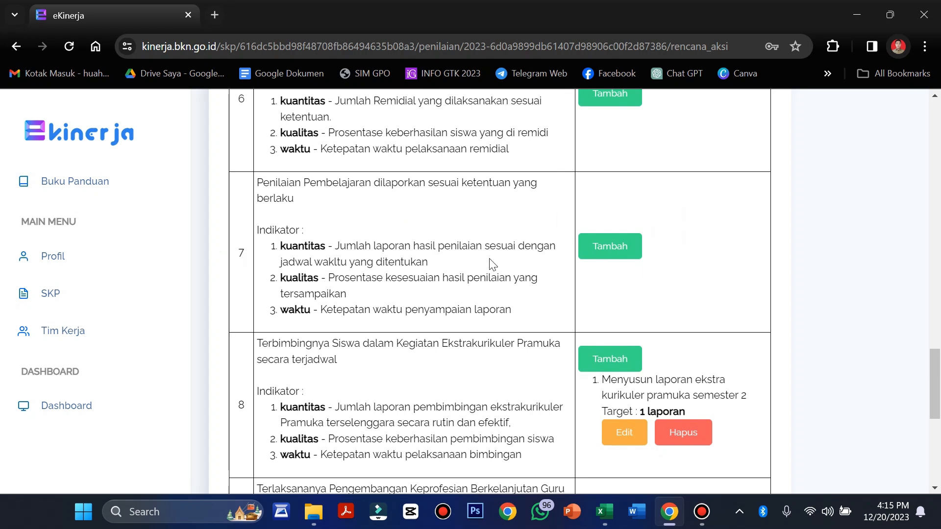
left_click(612, 251)
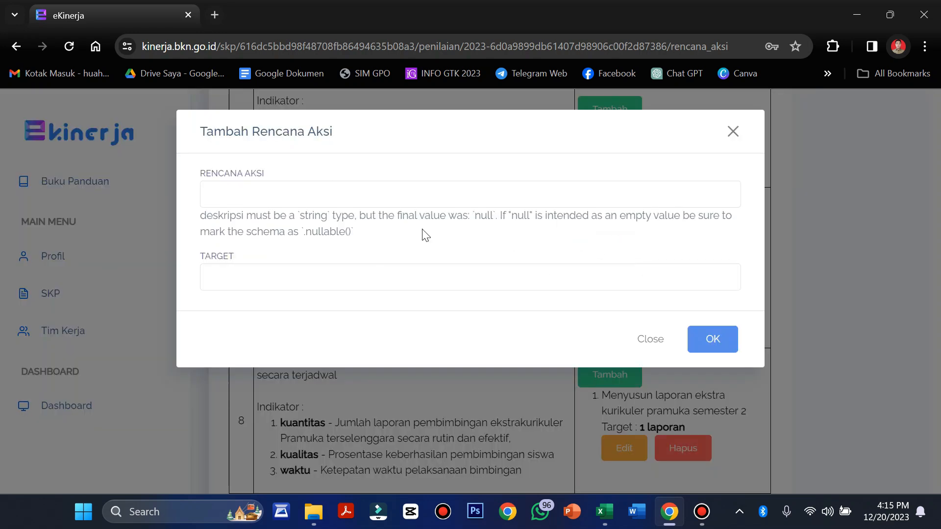
left_click(355, 192)
type("Menyusun")
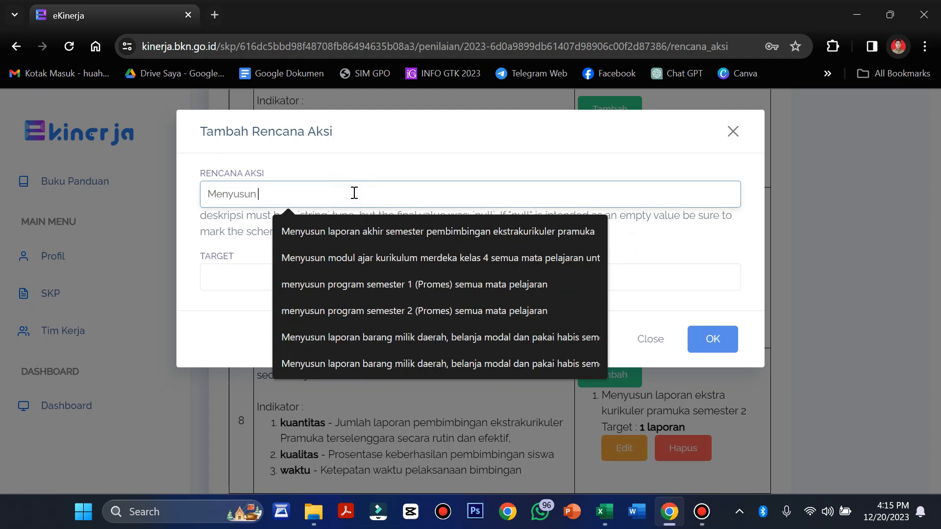
type(" rapor ")
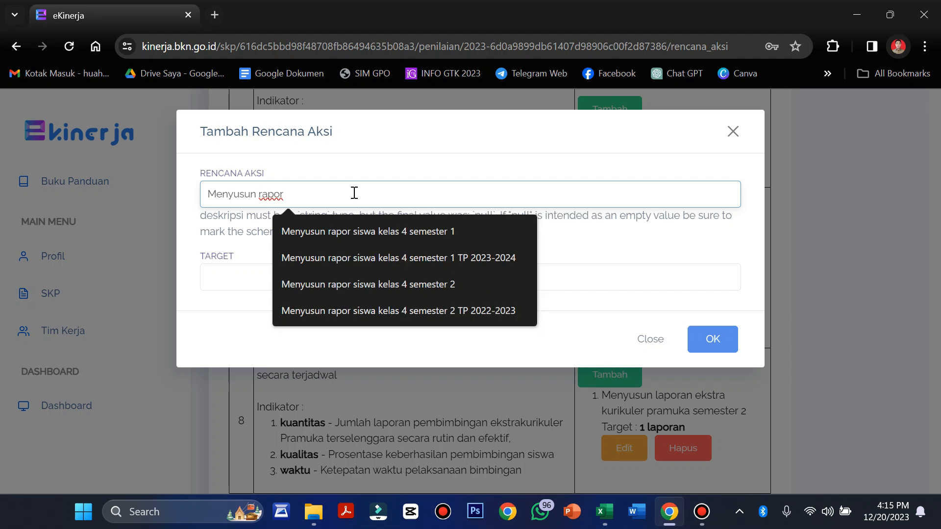
type("siswa kelas 5 seme")
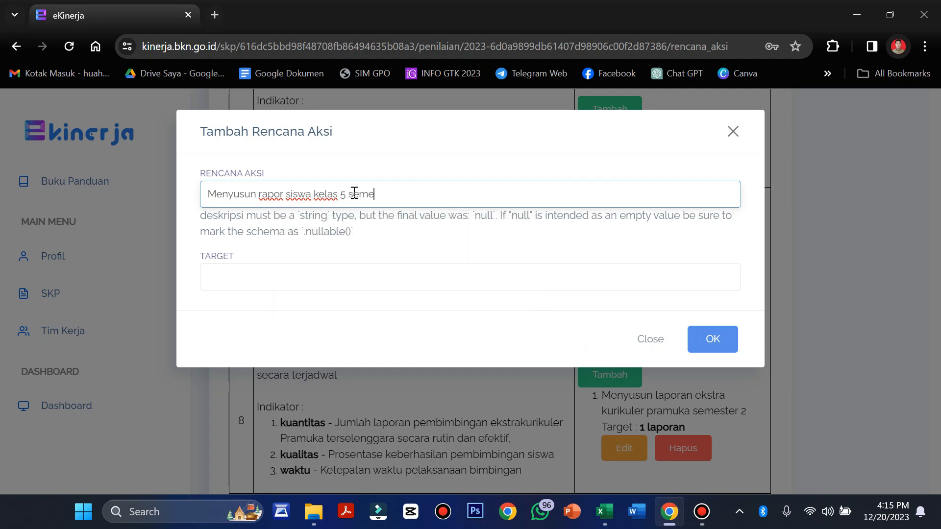
type("ster 2 TP 2022-2023")
Check work result 7's annual quantity target in Excel and save its eKinerja action plan with the target "1 Laporan"
left_click(345, 279)
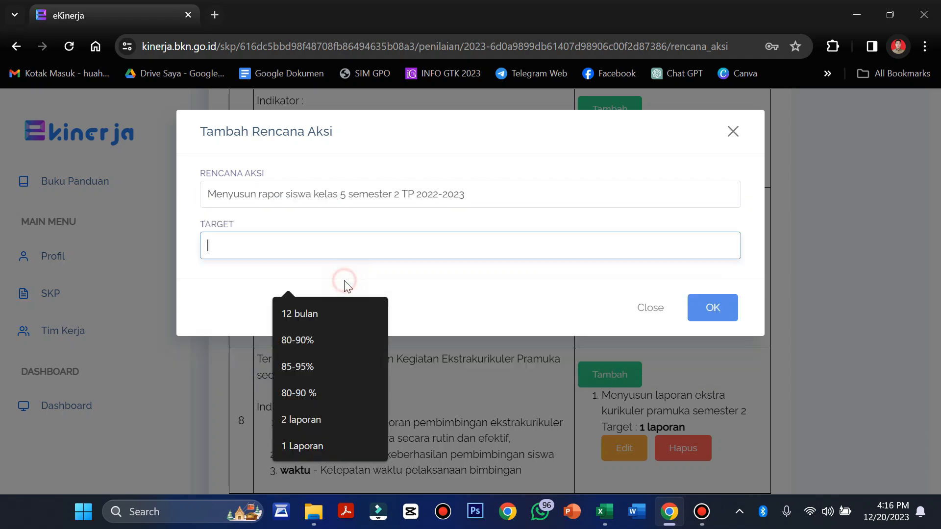
left_click(605, 512)
scroll(134, 286, "up", 2)
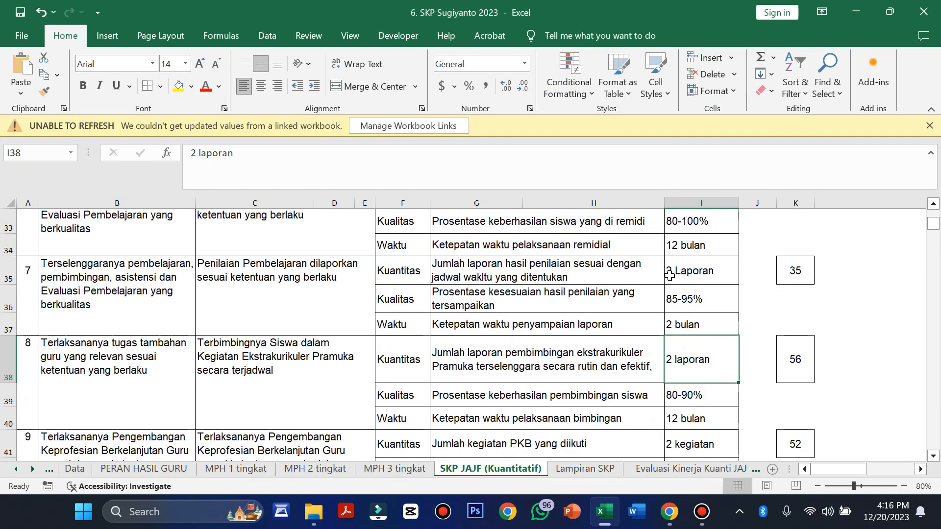
left_click(697, 279)
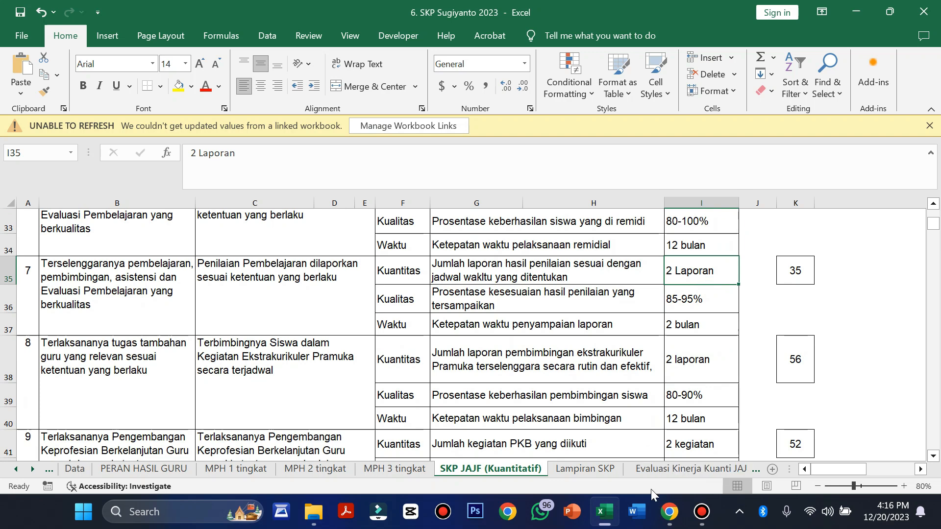
left_click(670, 512)
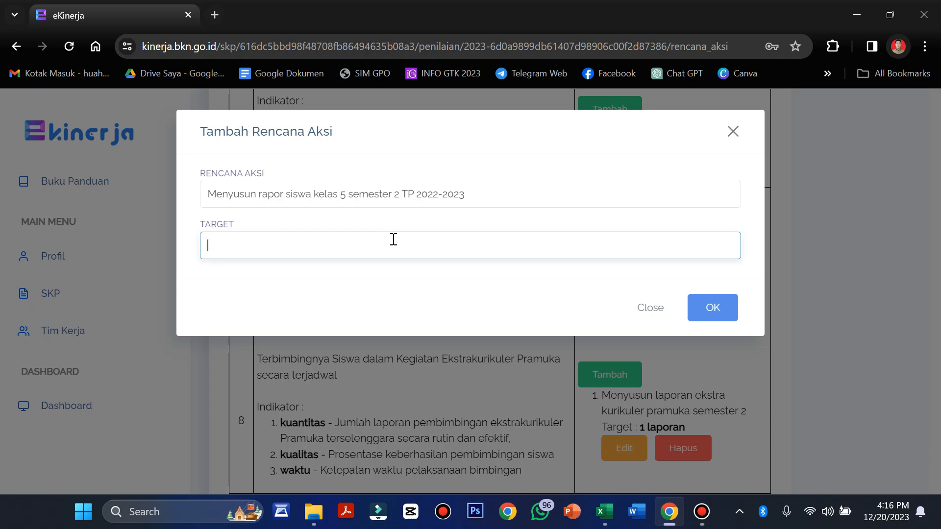
type("1 Laporan")
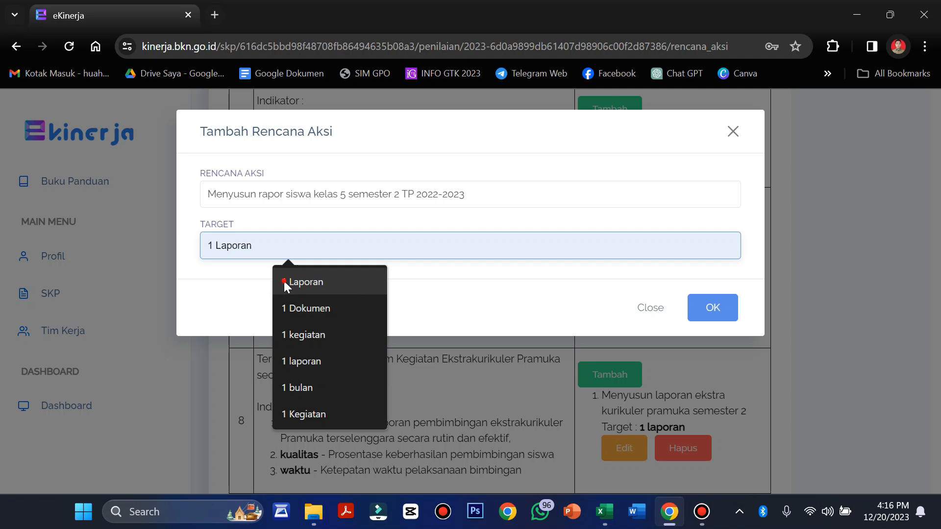
left_click(287, 282)
left_click(705, 308)
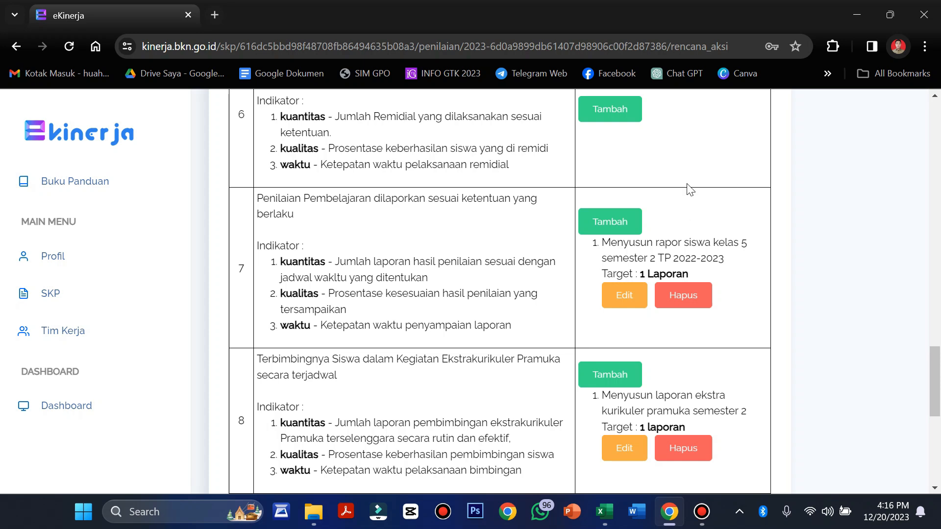
Look back over the triwulan II action plans up to work result 1 and return to the Penilaian SKP overview
scroll(690, 190, "up", 10)
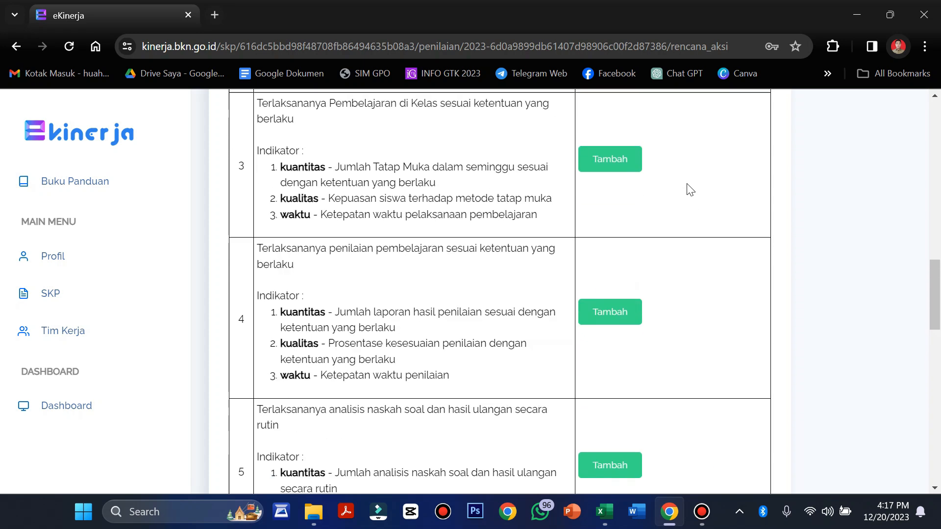
scroll(690, 190, "up", 6)
scroll(691, 190, "down", 3)
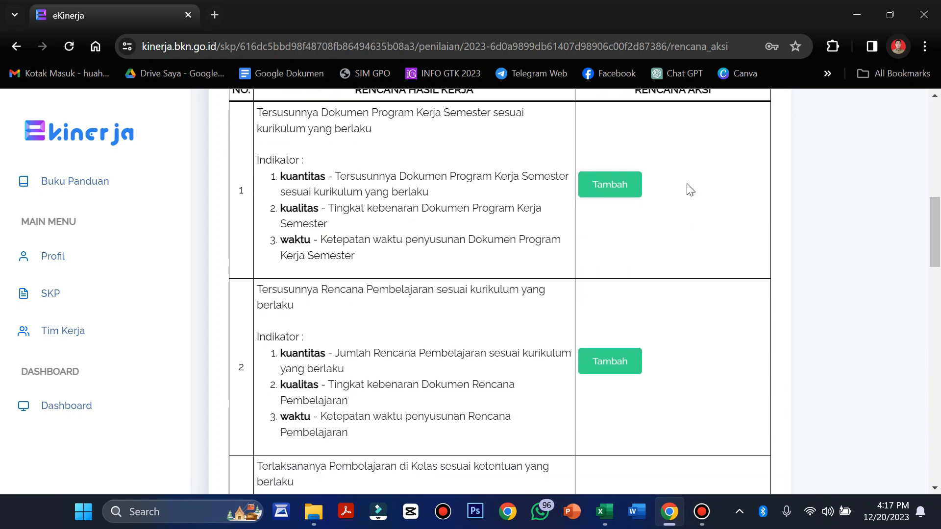
scroll(690, 190, "up", 3)
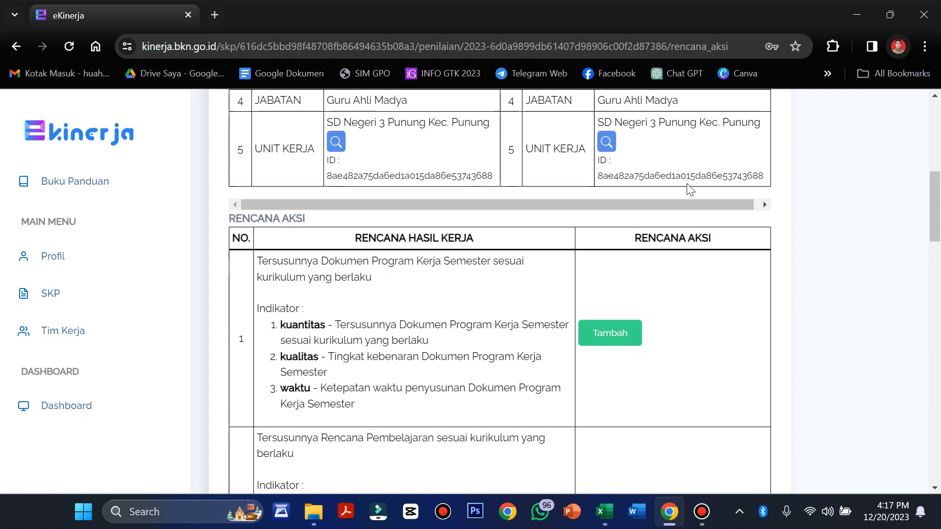
scroll(686, 188, "up", 9)
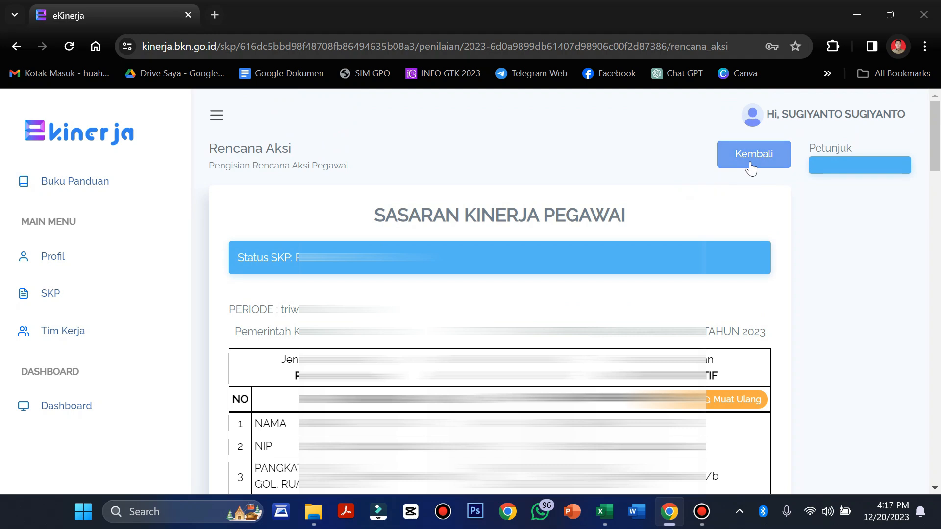
left_click(726, 158)
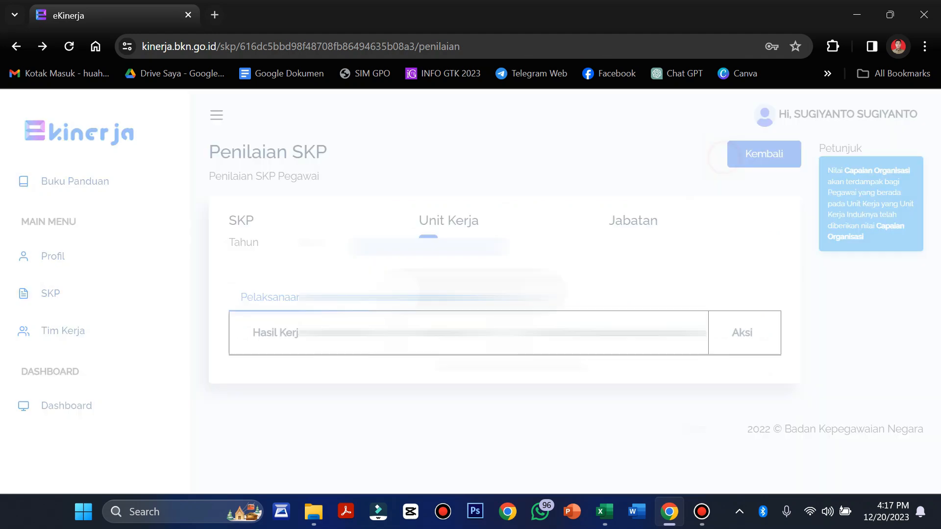
Review the assessment periods on the Penilaian SKP page, from triwulan II through triwulan IV to the final AKHIR period
scroll(509, 365, "down", 15)
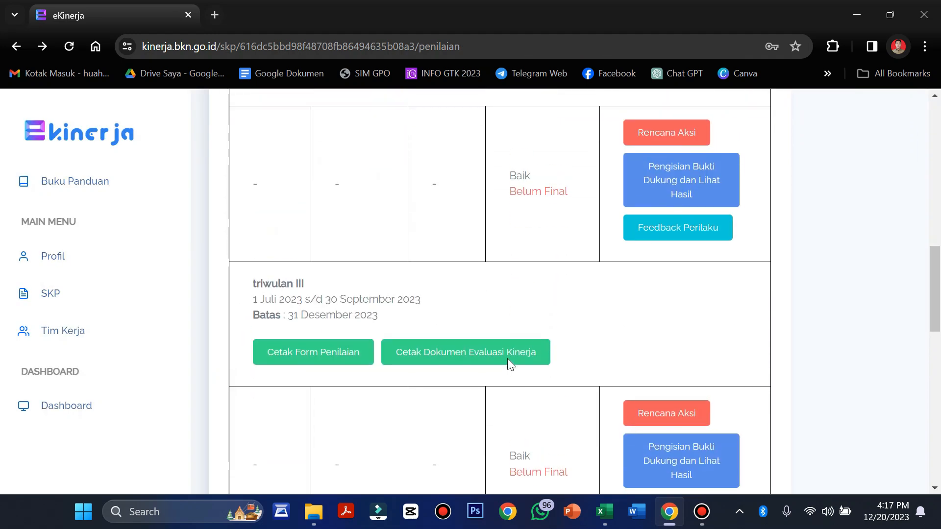
scroll(510, 365, "down", 5)
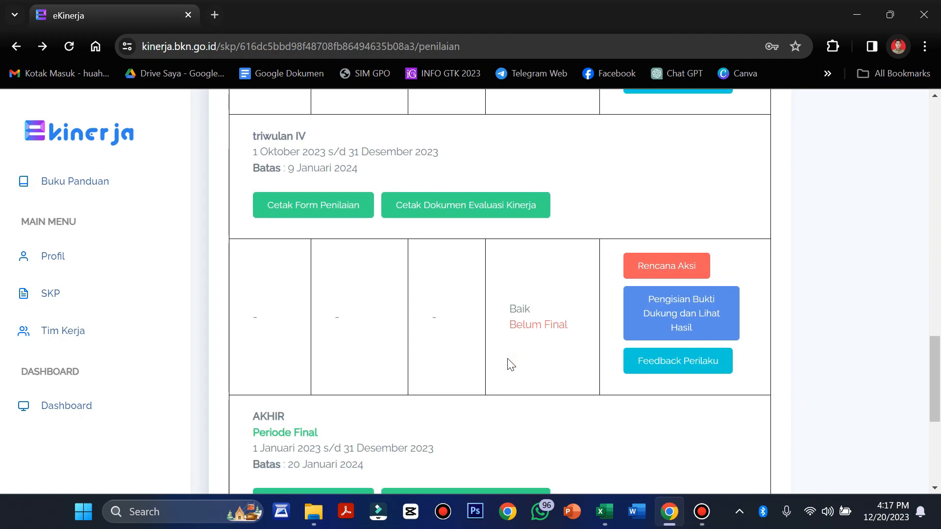
scroll(510, 365, "up", 14)
scroll(509, 365, "down", 14)
scroll(510, 365, "down", 2)
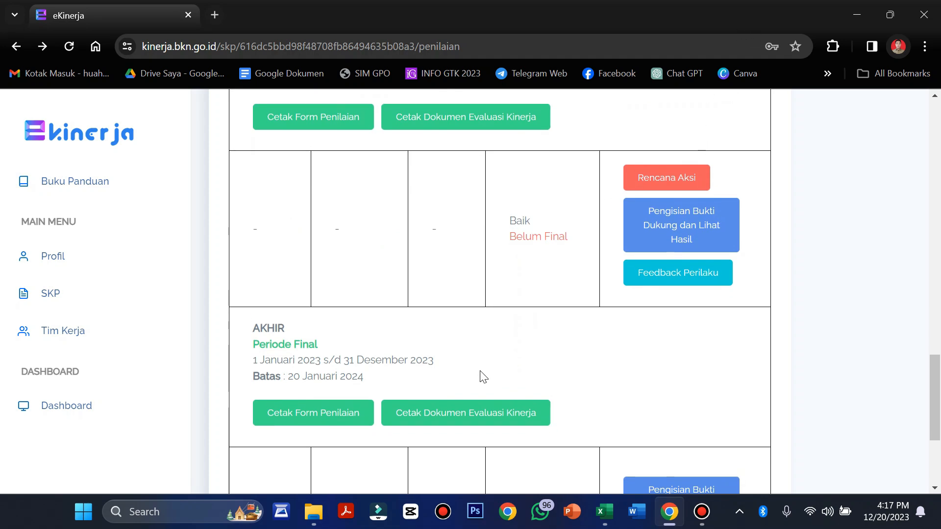
scroll(483, 377, "down", 4)
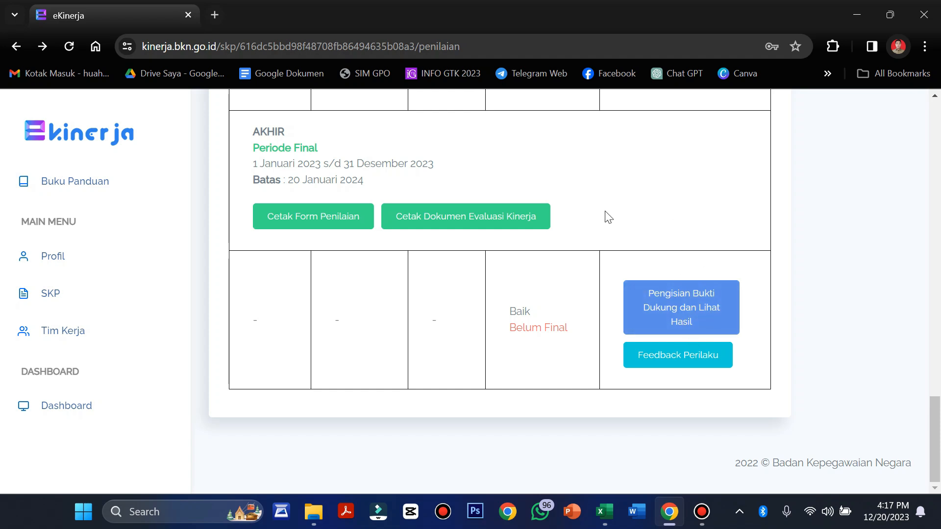
scroll(608, 216, "up", 20)
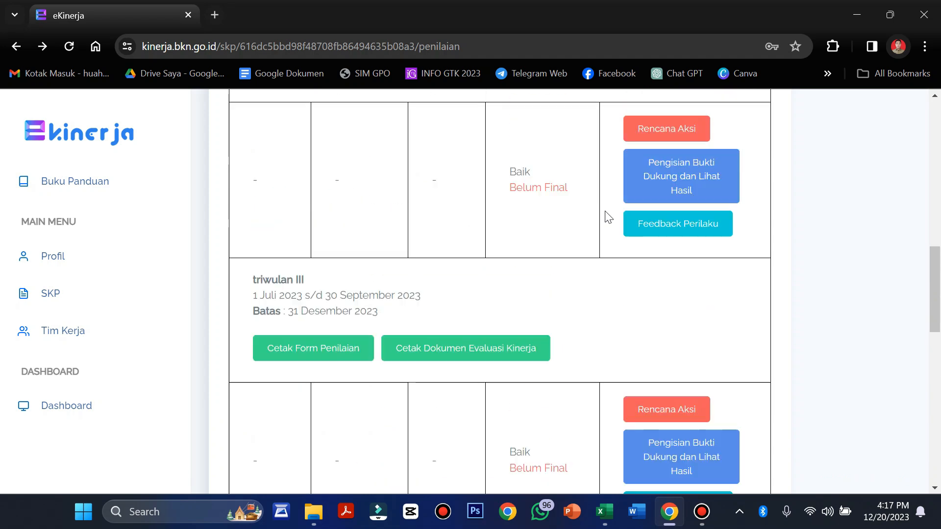
scroll(608, 216, "down", 20)
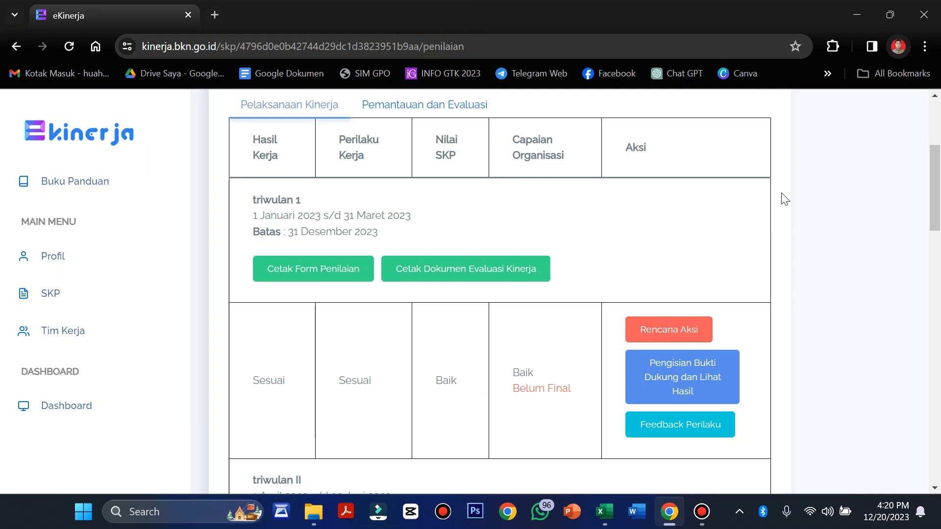
Look through the quarterly periods of the other SKP and open the action plans for triwulan 1
scroll(785, 198, "down", 18)
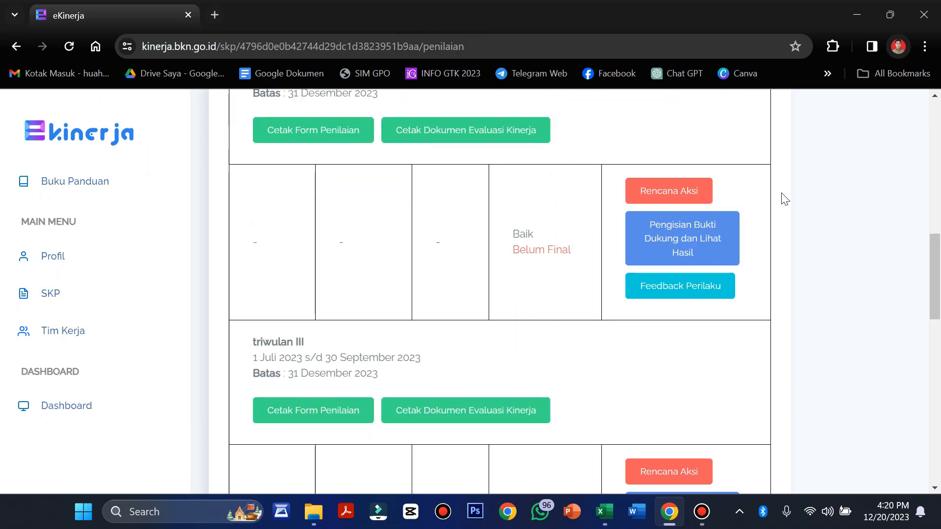
scroll(785, 198, "up", 20)
scroll(784, 199, "down", 5)
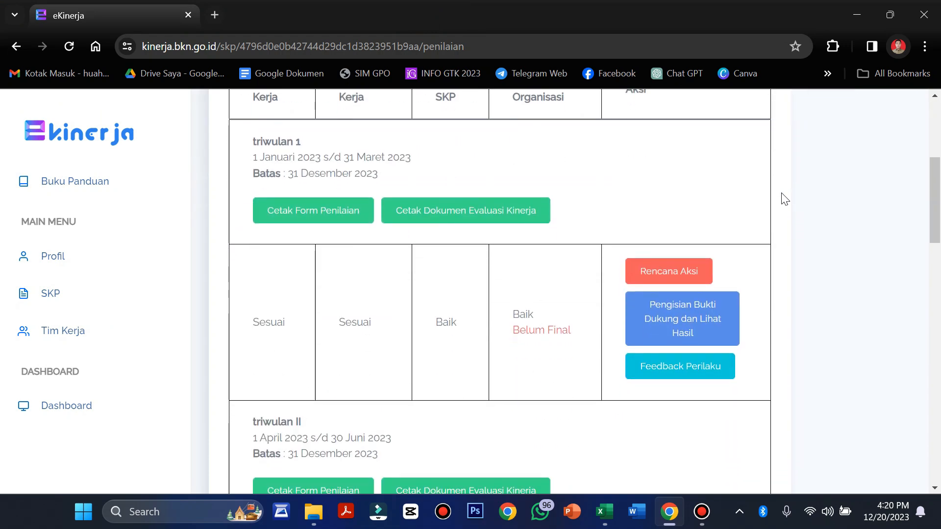
scroll(785, 199, "up", 1)
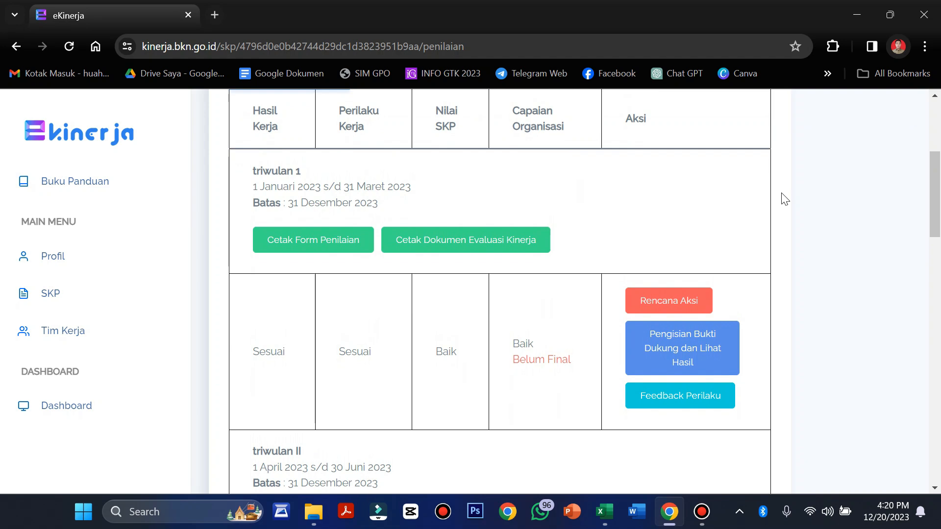
left_click(669, 300)
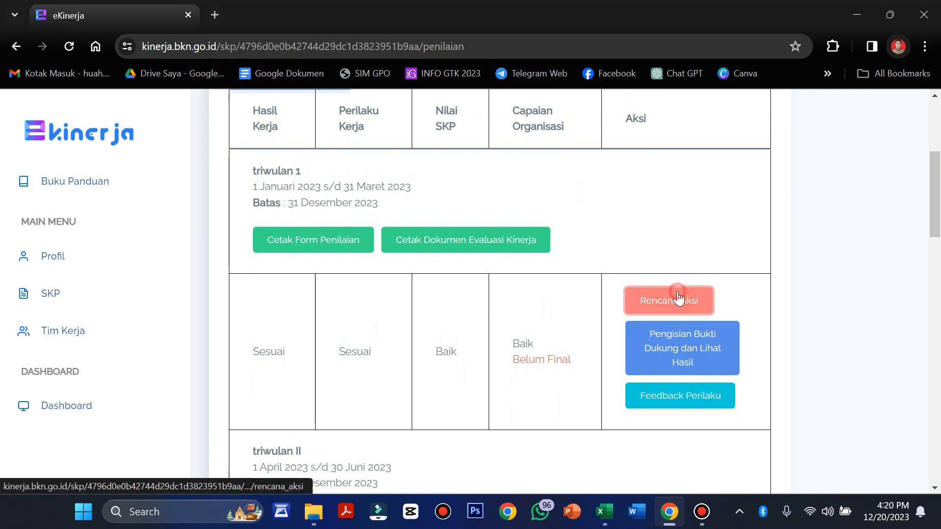
Examine the triwulan 1 action plans and targets entered for work results 1 to 3
scroll(580, 299, "down", 12)
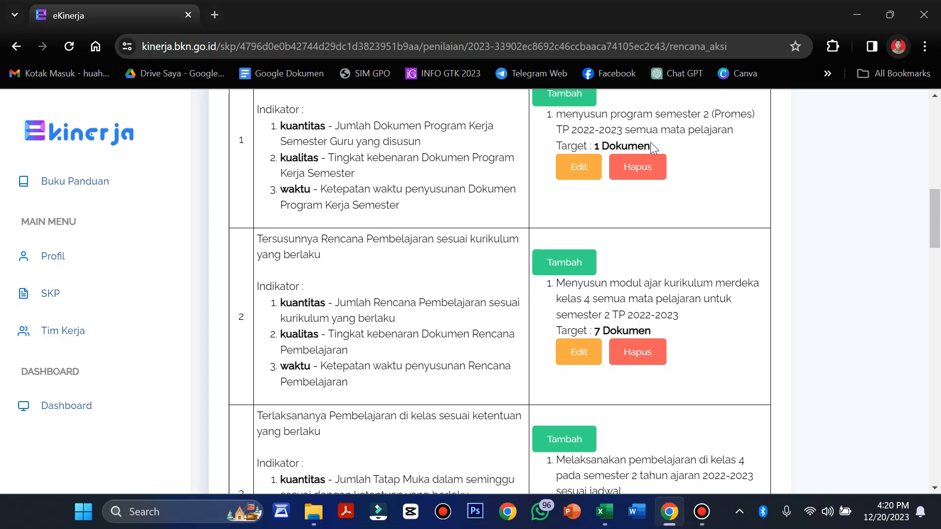
scroll(639, 208, "down", 4)
scroll(638, 207, "up", 2)
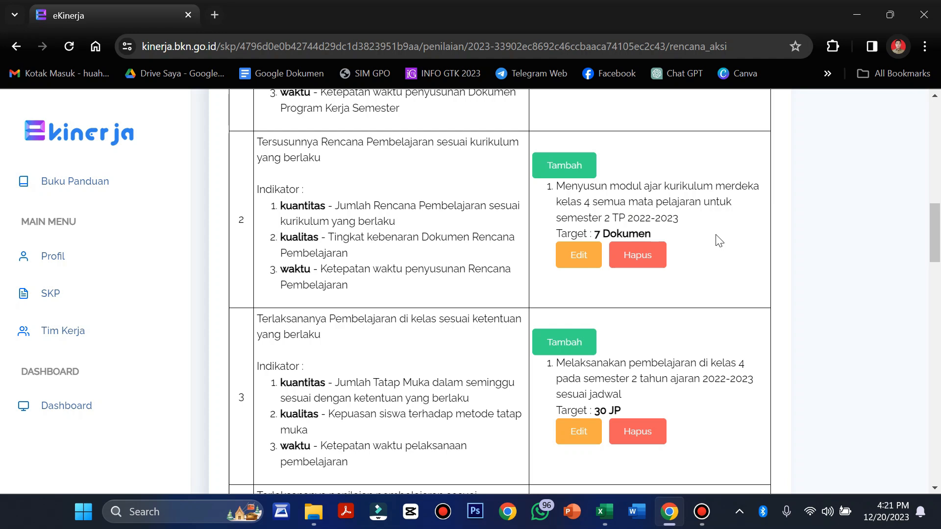
scroll(719, 240, "down", 3)
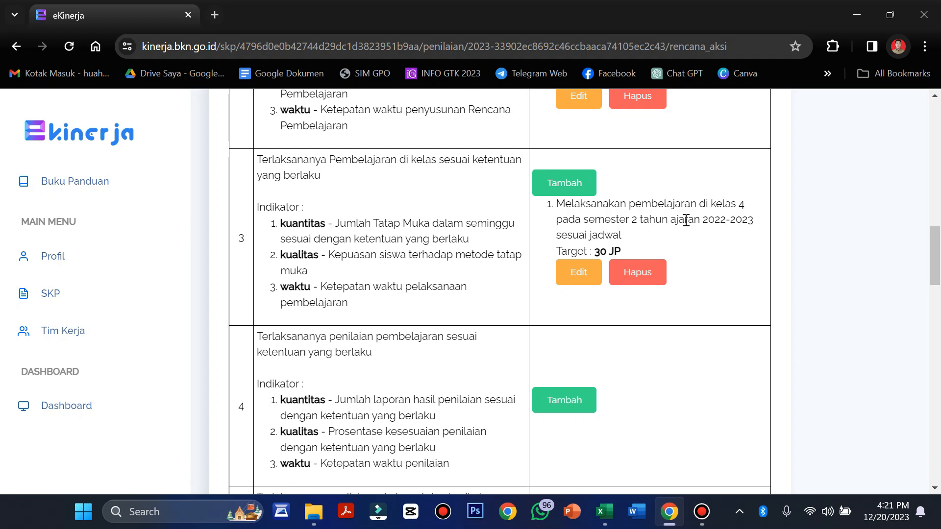
Examine the triwulan 1 indicators and action plan entries for work results 4 to 12
scroll(685, 220, "down", 3)
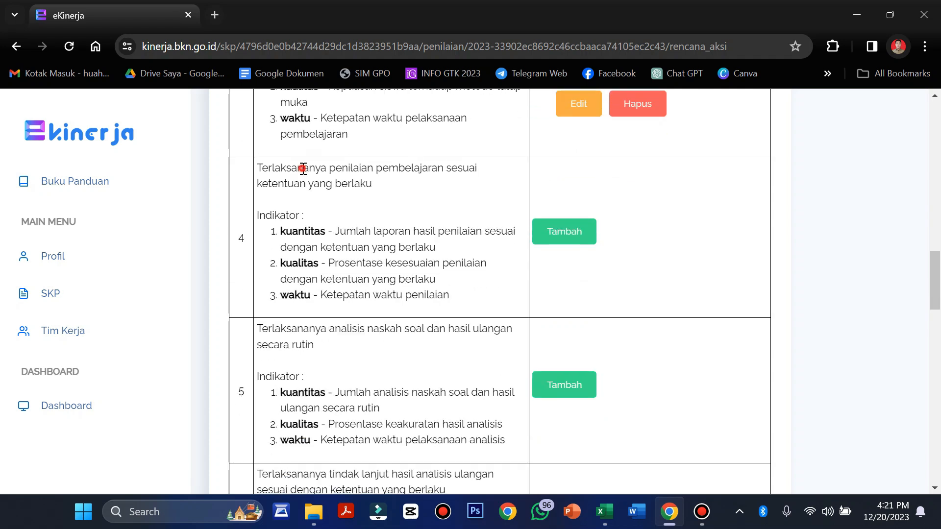
scroll(430, 180, "down", 1)
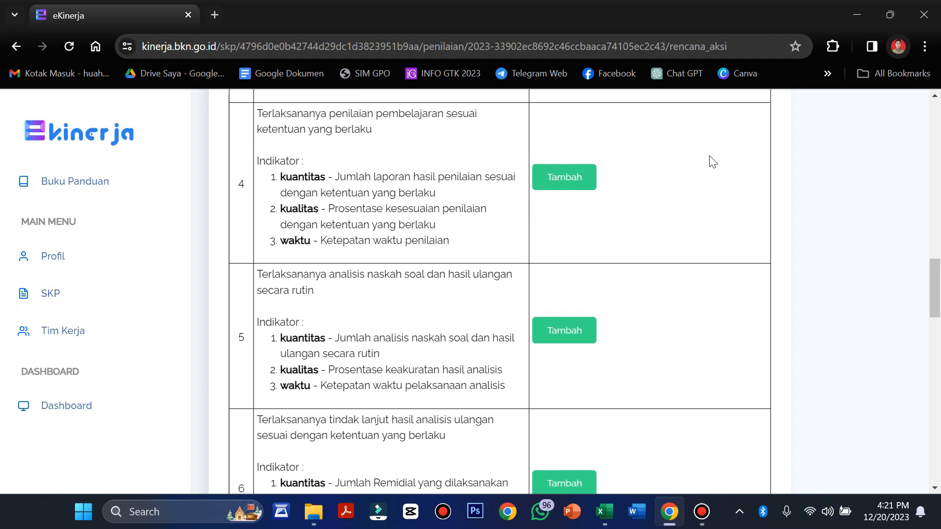
scroll(713, 162, "down", 8)
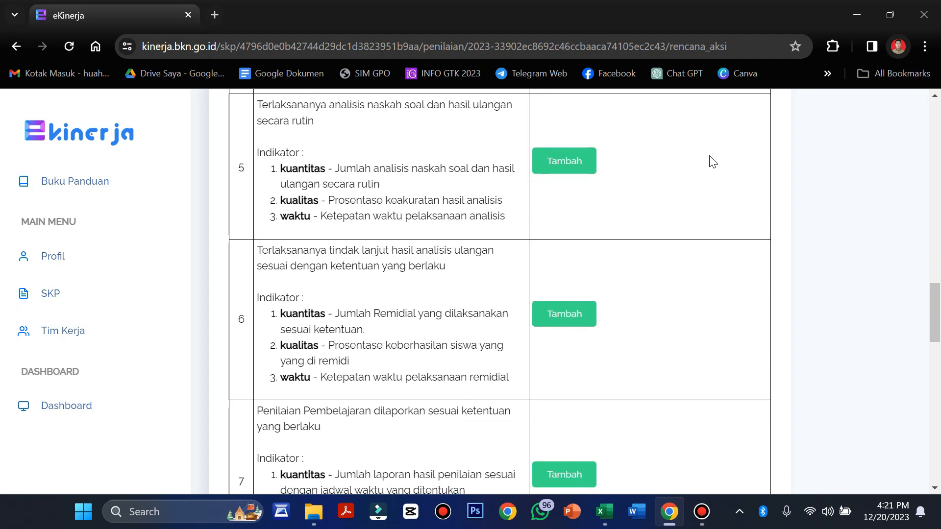
scroll(713, 161, "up", 8)
scroll(712, 161, "down", 2)
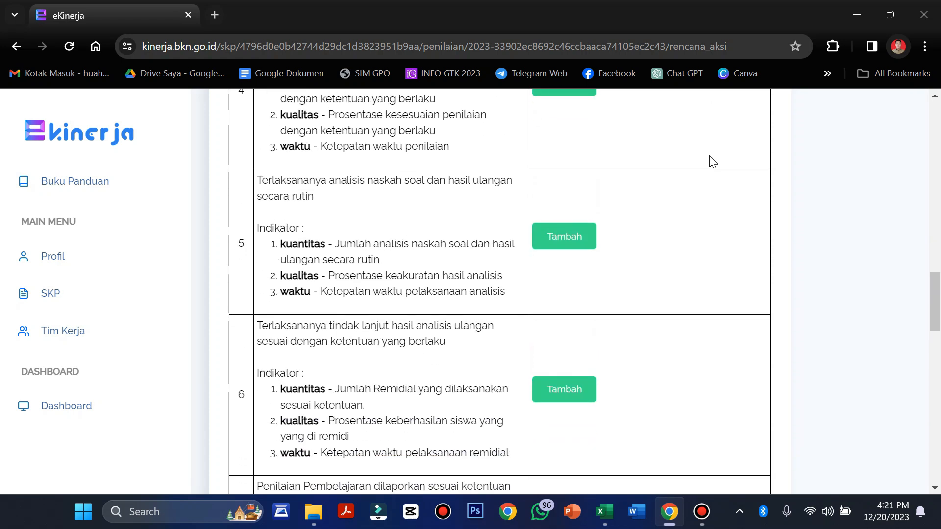
scroll(658, 197, "down", 2)
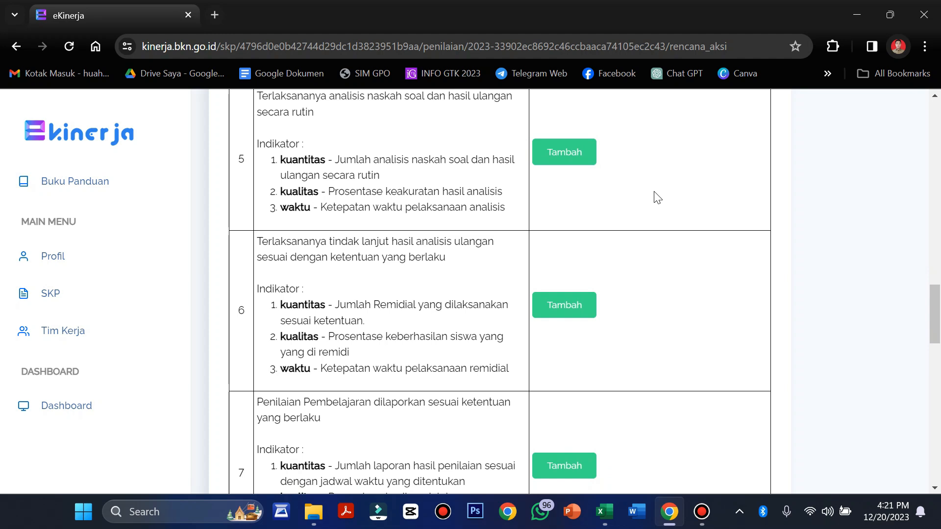
scroll(658, 197, "down", 3)
scroll(672, 184, "up", 1)
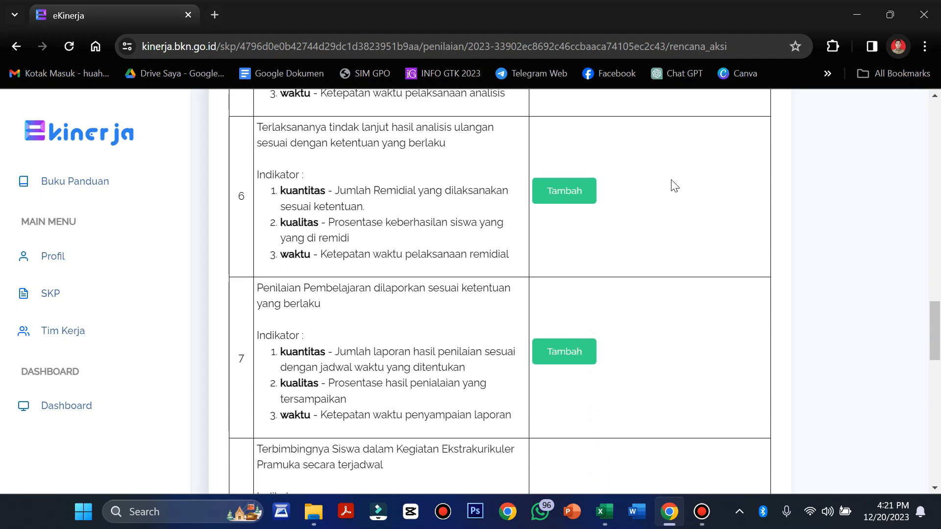
scroll(675, 186, "down", 3)
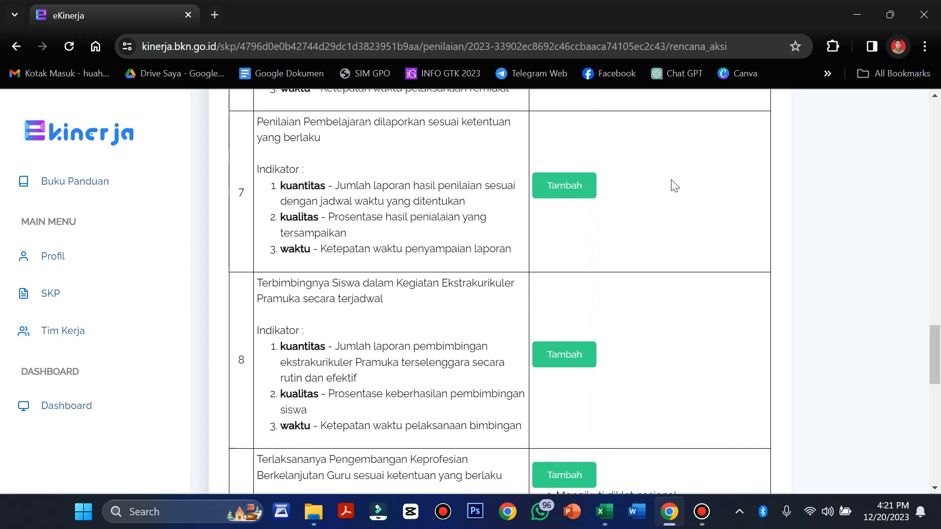
scroll(701, 211, "down", 3)
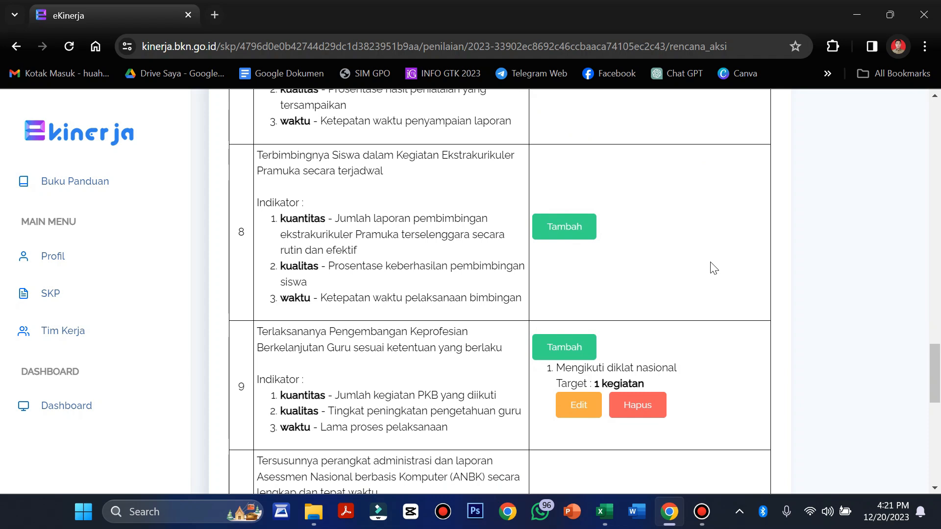
scroll(714, 268, "down", 3)
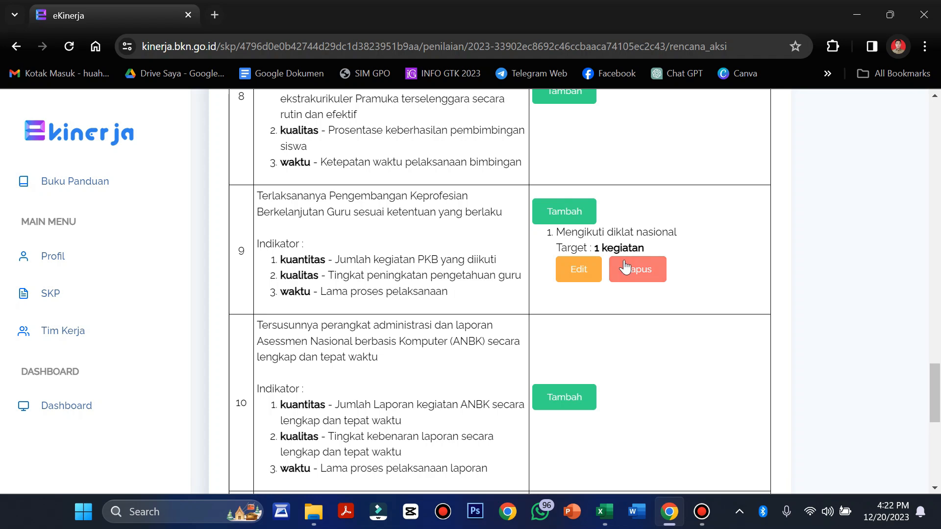
scroll(625, 267, "down", 3)
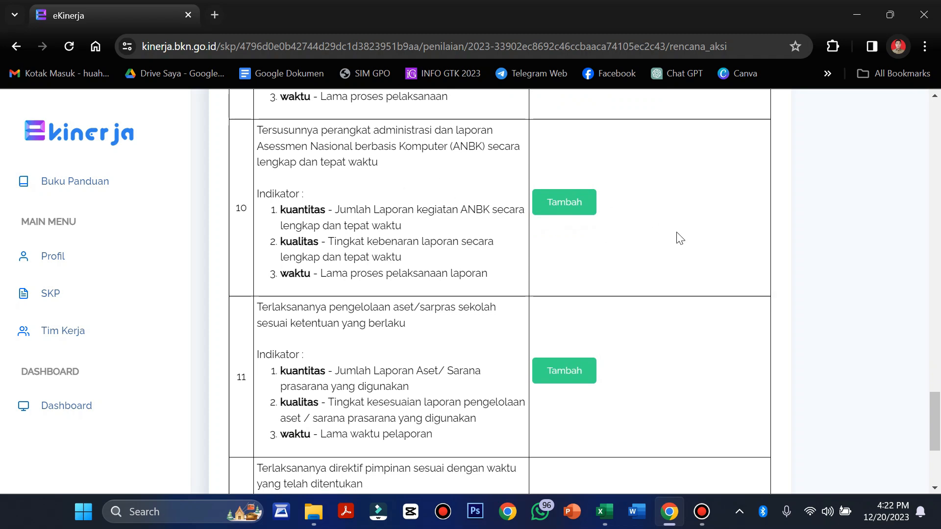
scroll(679, 239, "down", 3)
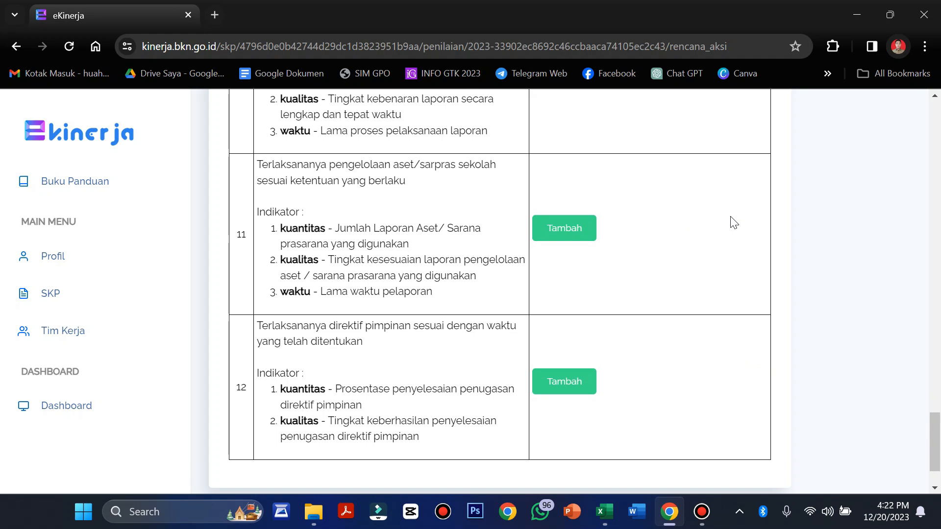
Recheck the triwulan 1 action plans and targets across all twelve work results
scroll(734, 222, "down", 2)
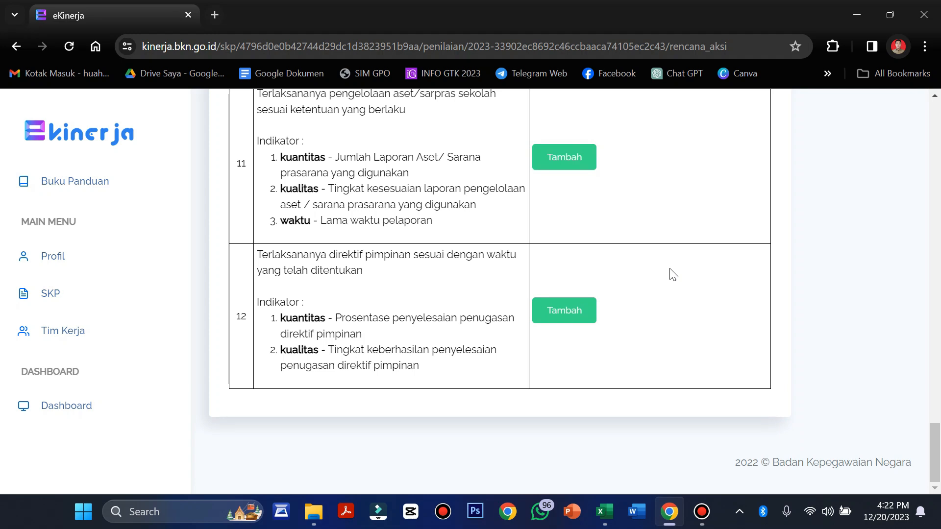
scroll(673, 273, "up", 20)
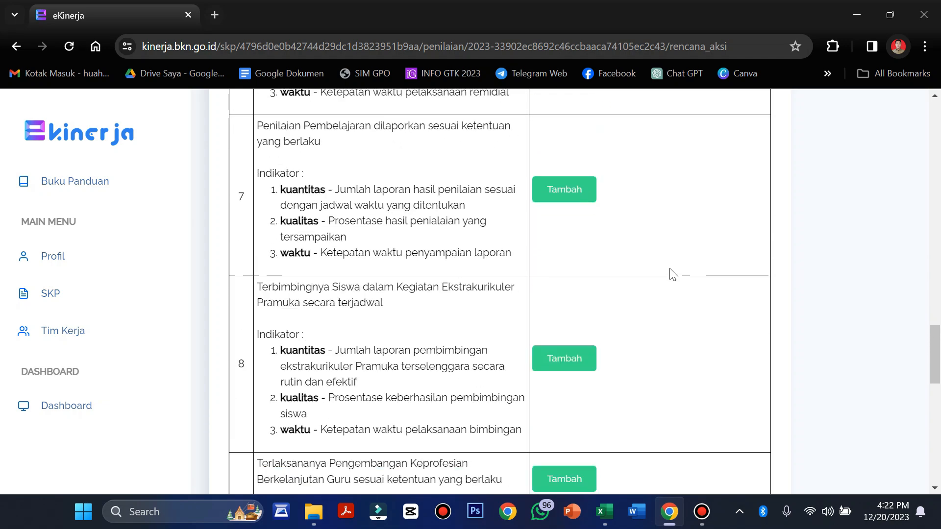
scroll(673, 274, "up", 10)
scroll(673, 274, "down", 4)
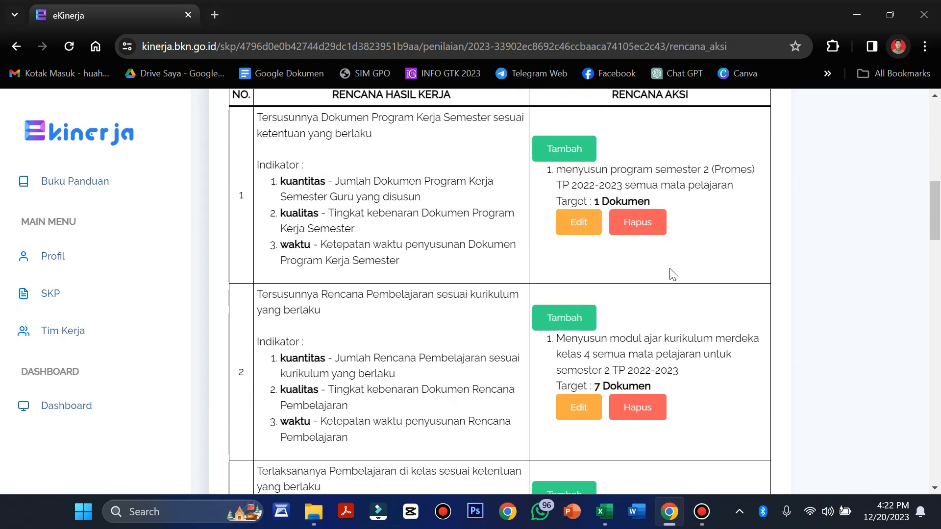
scroll(673, 274, "down", 4)
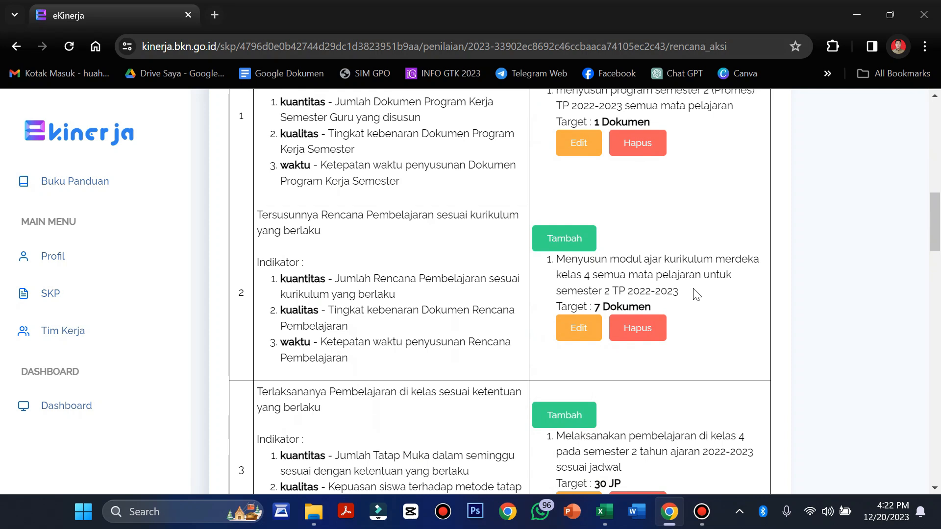
scroll(696, 300, "down", 20)
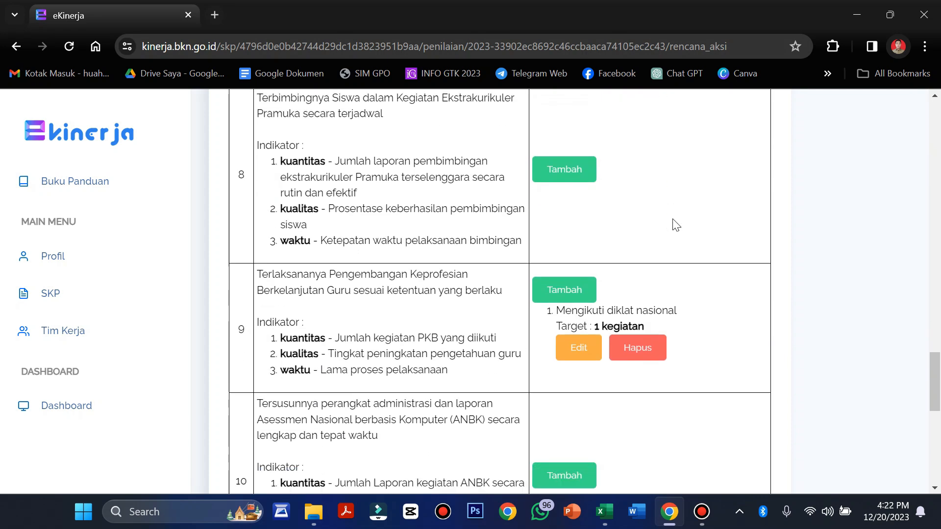
scroll(715, 315, "down", 7)
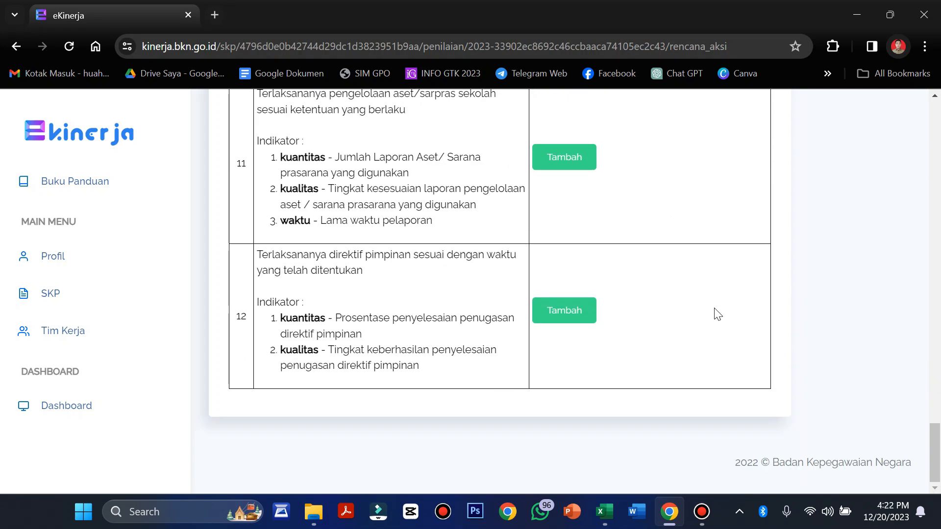
scroll(718, 314, "up", 20)
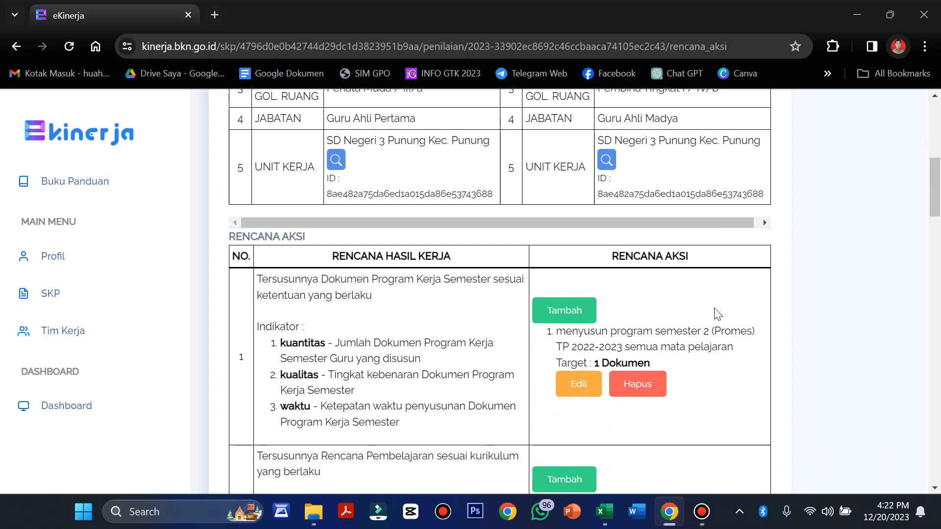
scroll(718, 314, "up", 1)
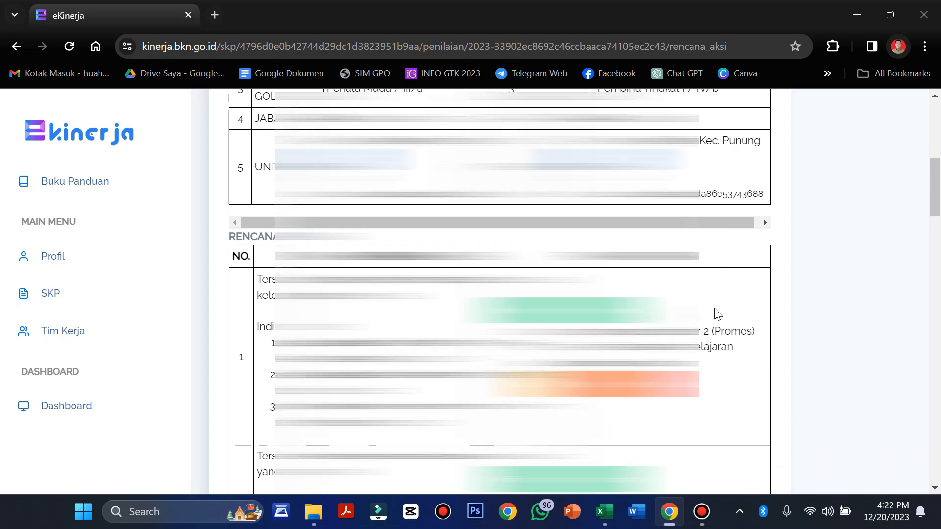
Return to the list of assessment periods and open the action plans for triwulan II
scroll(718, 314, "up", 5)
left_click(739, 156)
scroll(564, 330, "down", 3)
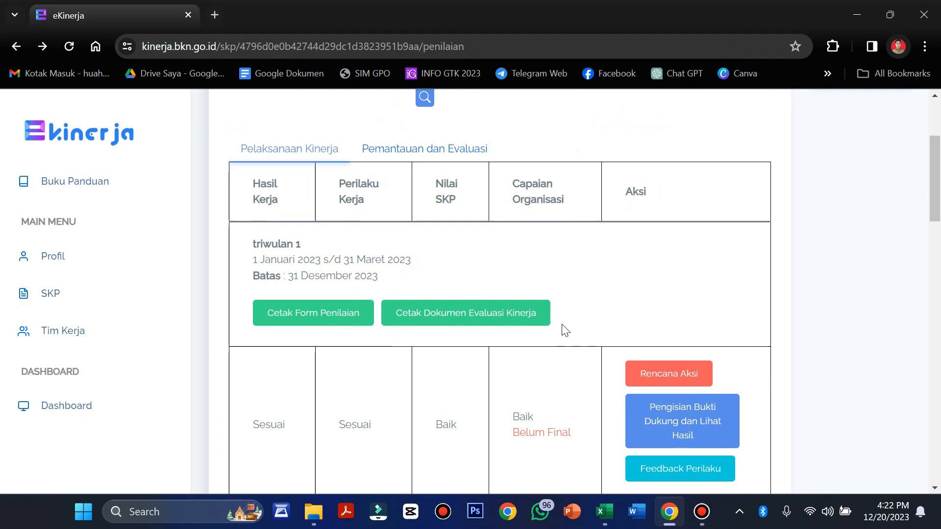
scroll(564, 330, "down", 7)
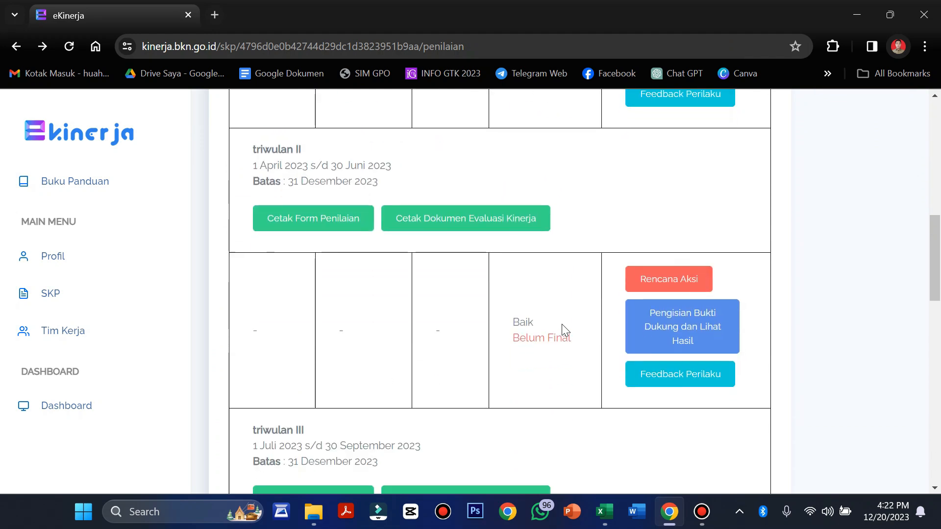
left_click(662, 286)
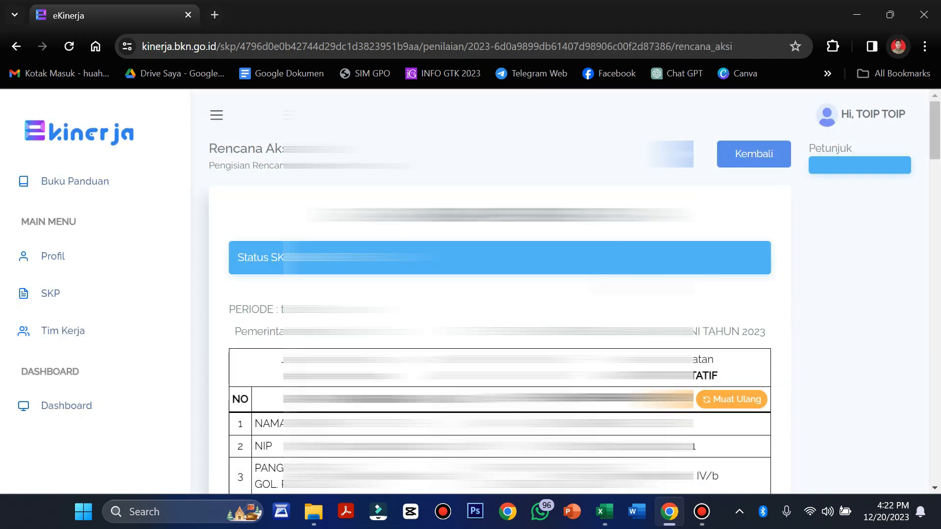
Examine the triwulan II action plan entries and targets for work results 1 to 5
scroll(664, 288, "down", 10)
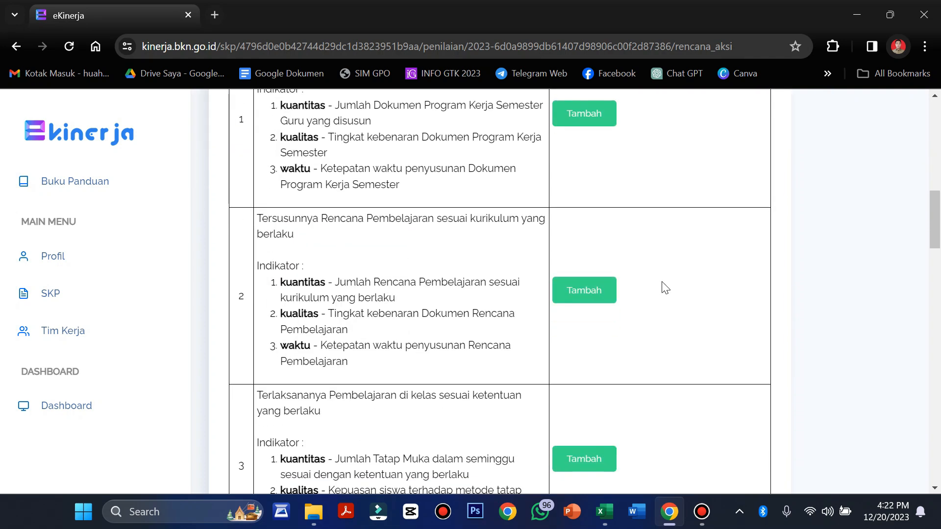
scroll(658, 188, "down", 3)
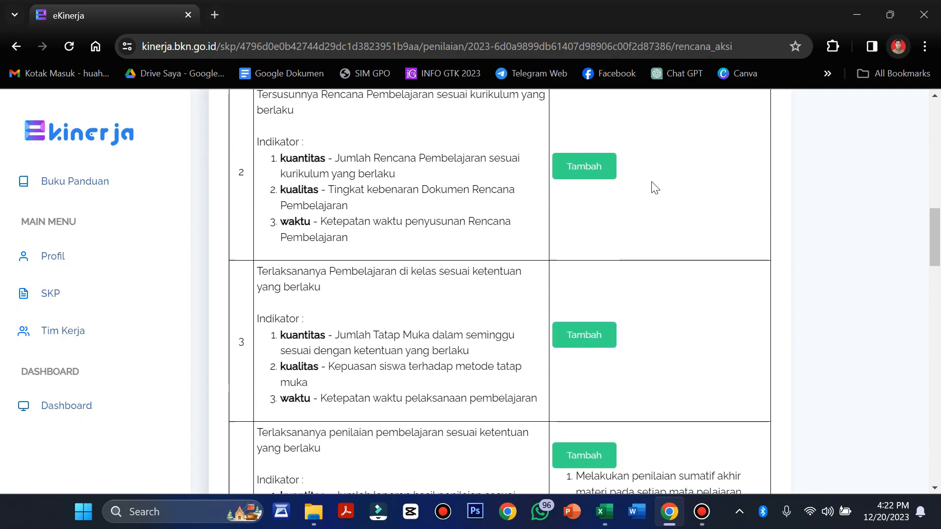
scroll(678, 192, "down", 3)
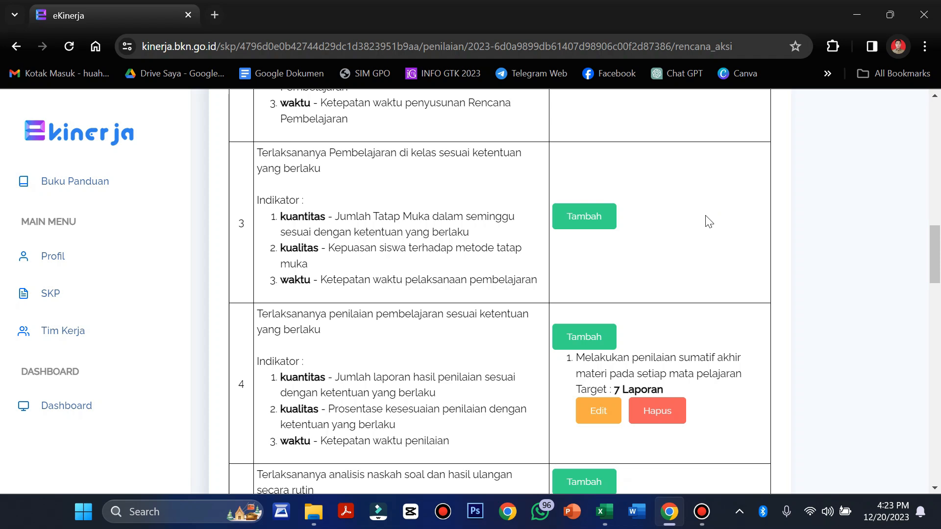
scroll(673, 230, "down", 3)
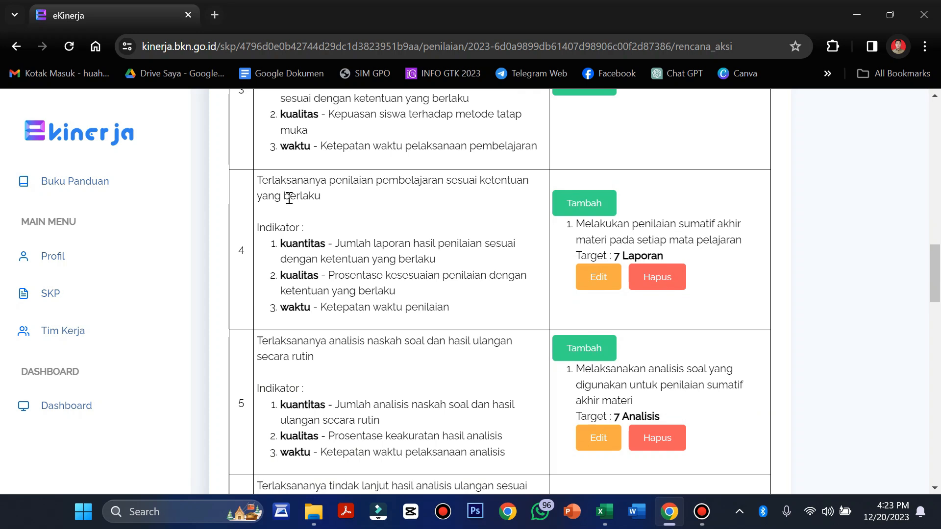
scroll(722, 235, "down", 1)
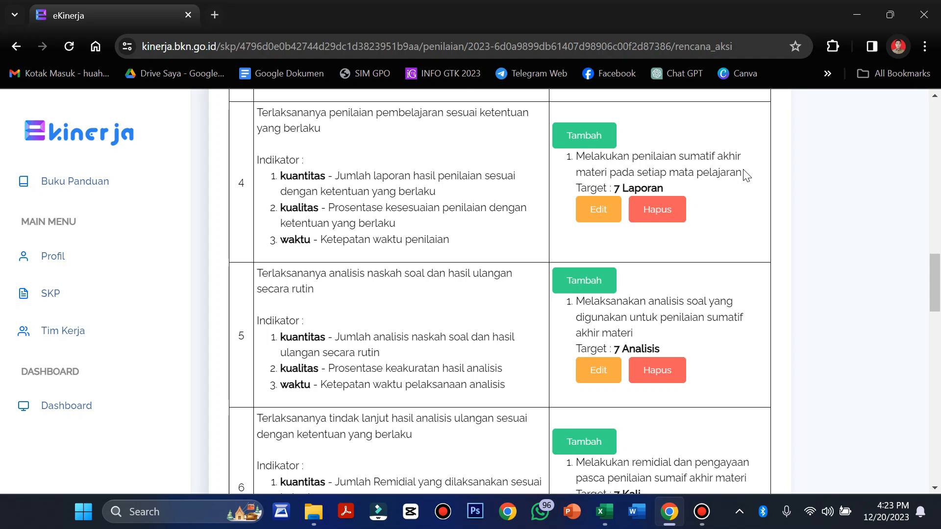
scroll(740, 175, "down", 2)
scroll(730, 175, "up", 1)
scroll(723, 175, "down", 1)
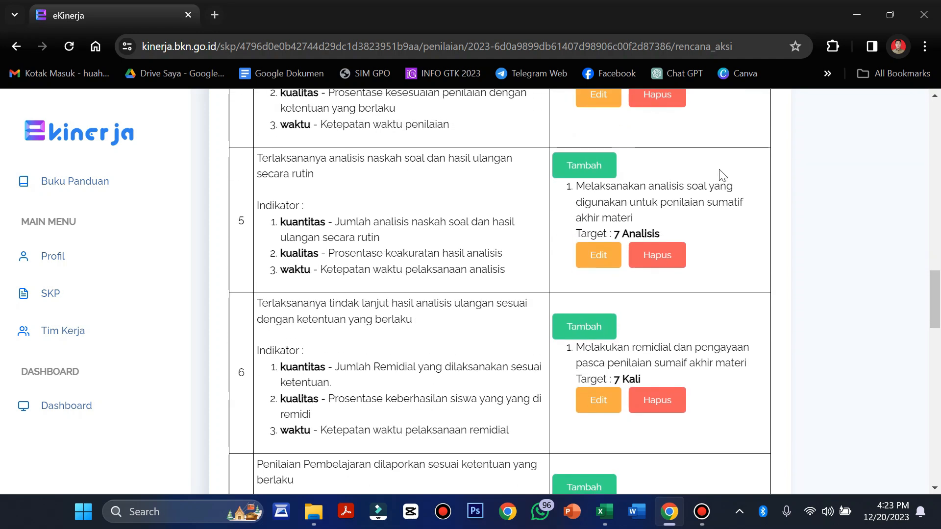
Examine the triwulan II action plans and targets for work results 6 to 12
scroll(739, 201, "down", 3)
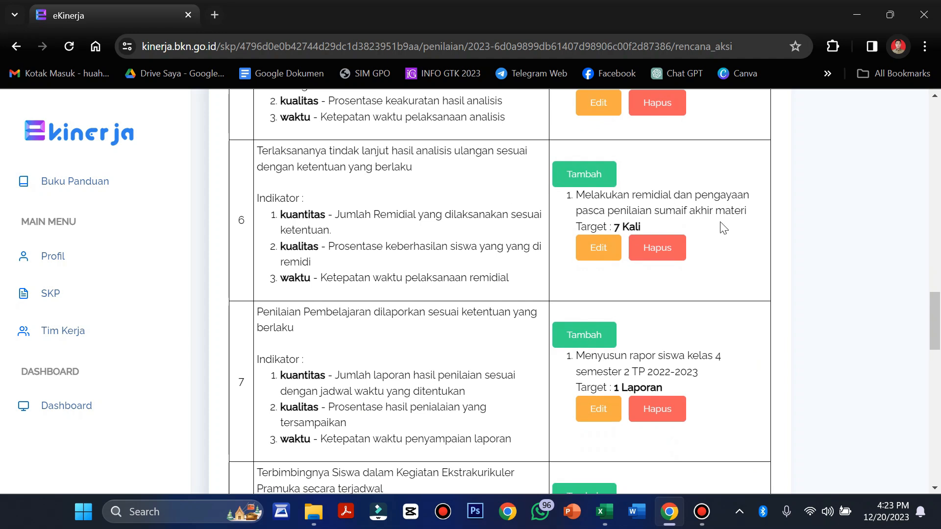
scroll(721, 225, "down", 3)
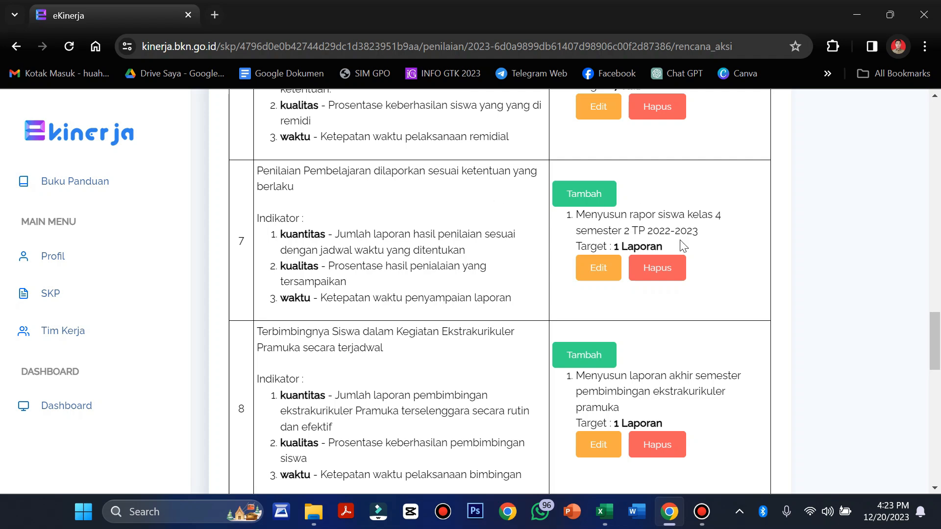
scroll(698, 237, "down", 4)
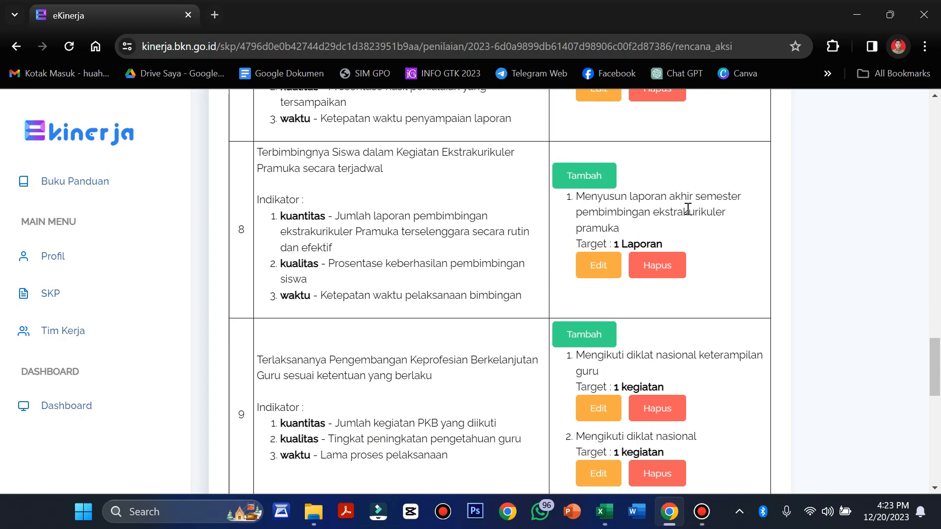
scroll(688, 209, "down", 4)
scroll(688, 209, "down", 1)
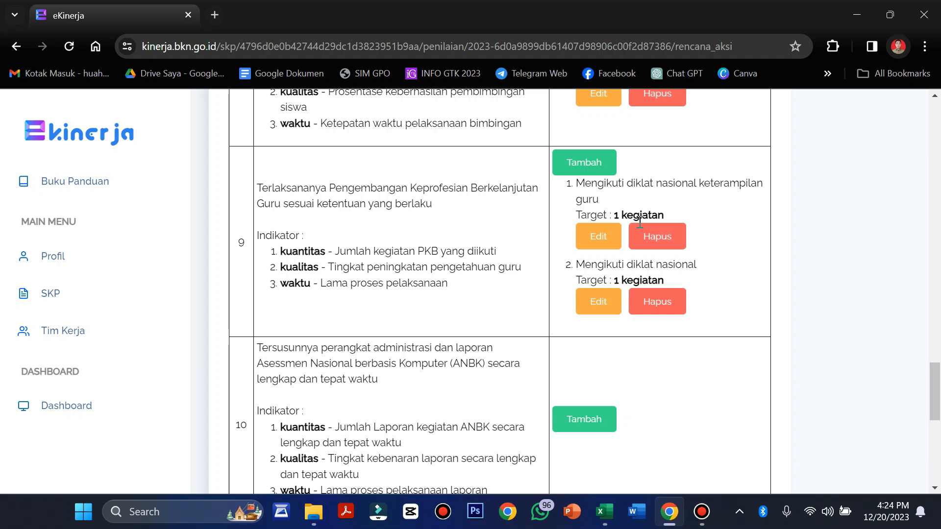
scroll(683, 286, "down", 5)
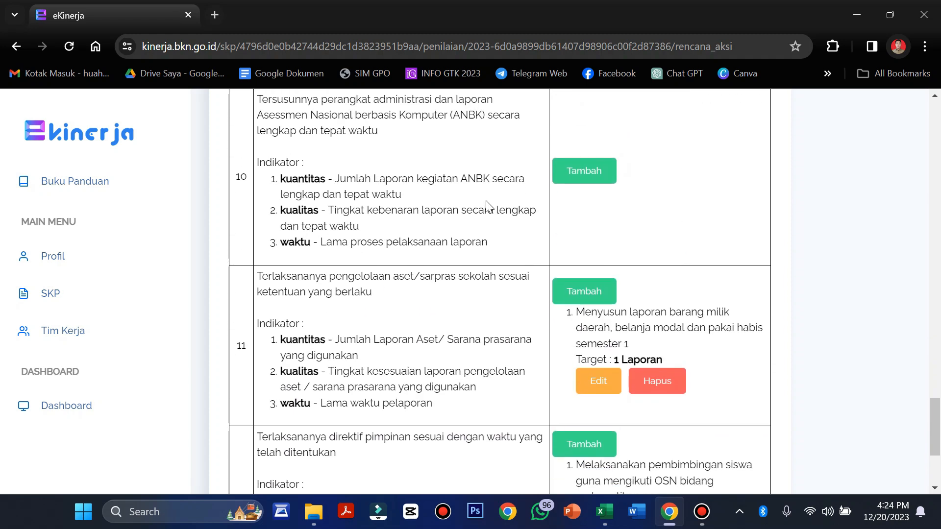
scroll(704, 181, "down", 2)
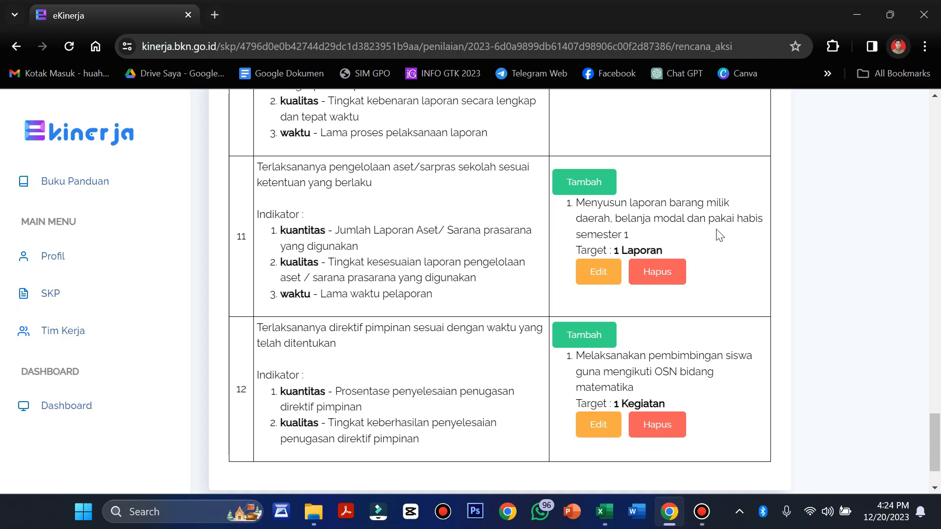
scroll(719, 236, "down", 3)
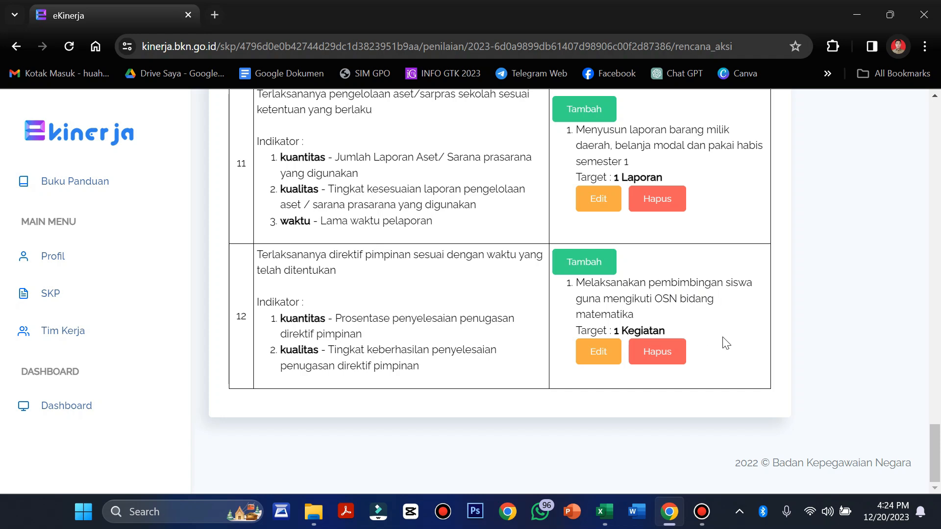
Look over the whole triwulan II list again, comparing which work results have action plans and which have none
scroll(726, 342, "up", 20)
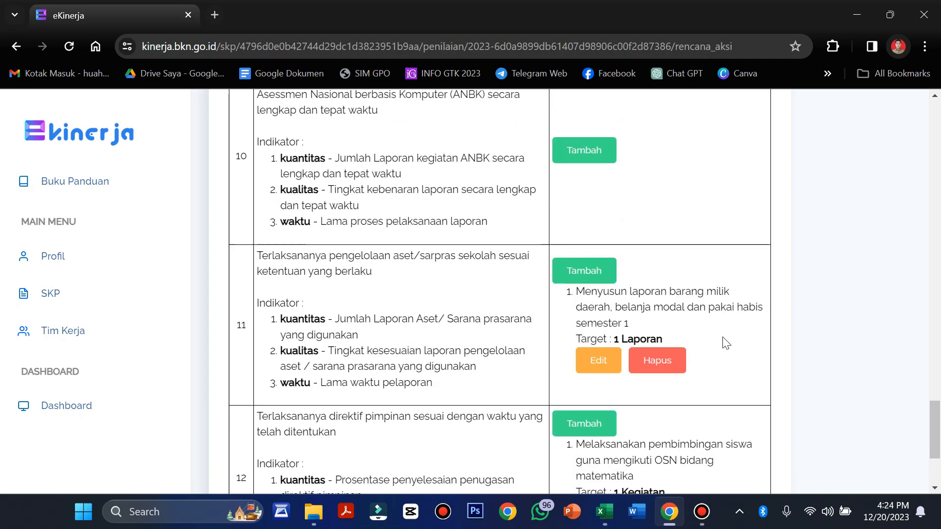
scroll(726, 343, "down", 10)
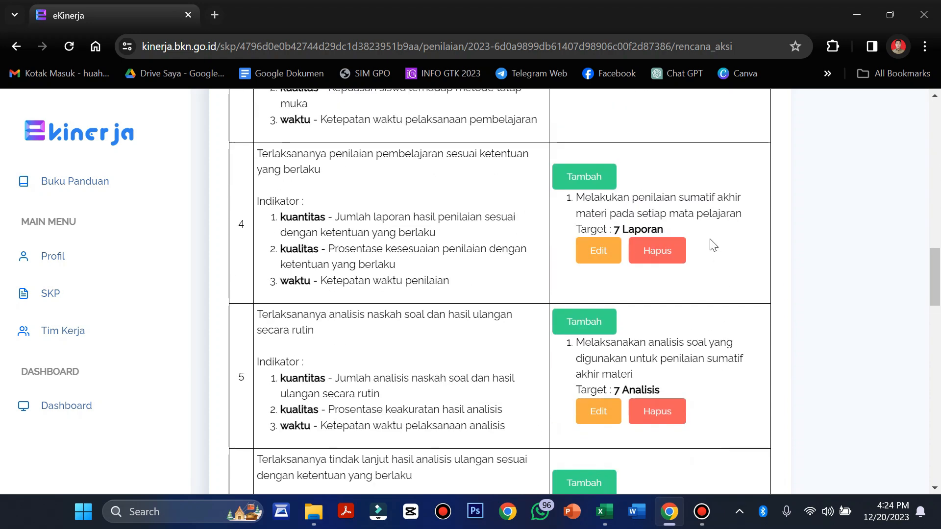
scroll(713, 245, "down", 9)
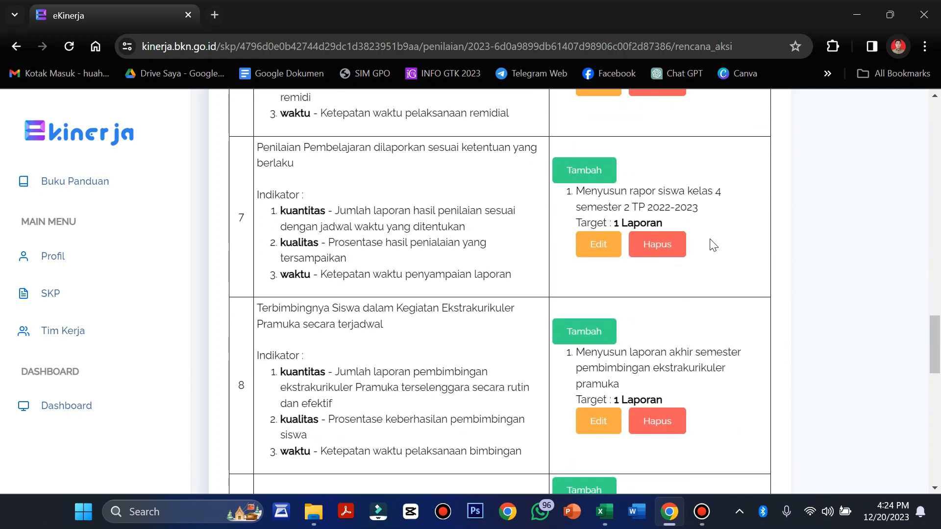
scroll(714, 246, "down", 15)
scroll(713, 246, "up", 8)
scroll(713, 245, "down", 7)
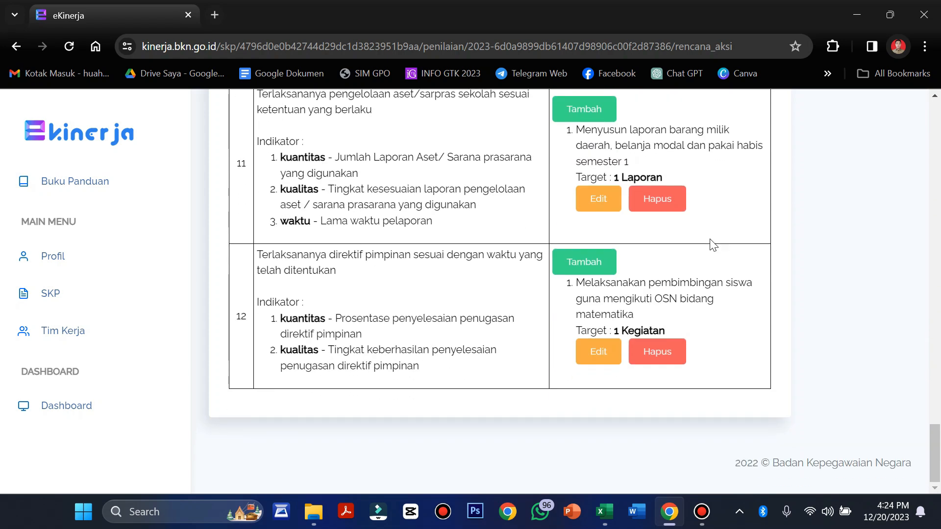
scroll(713, 245, "up", 8)
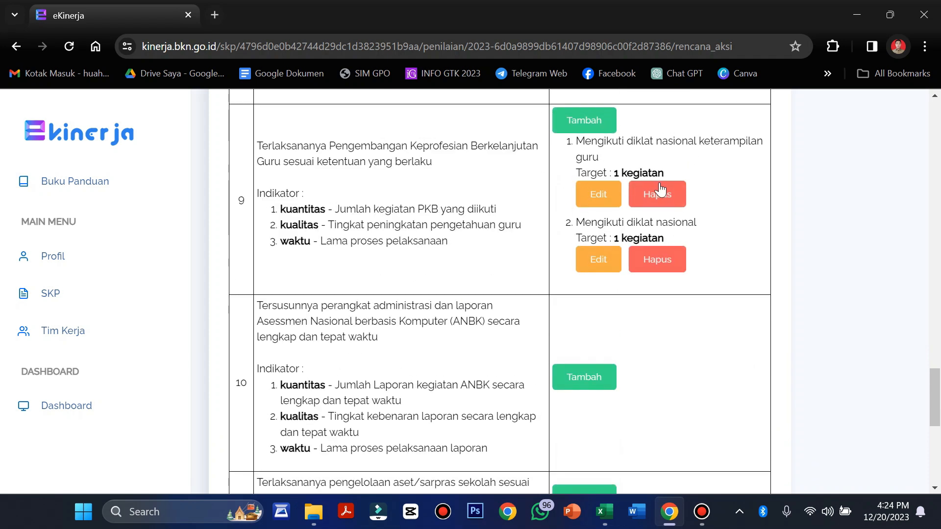
scroll(634, 221, "down", 7)
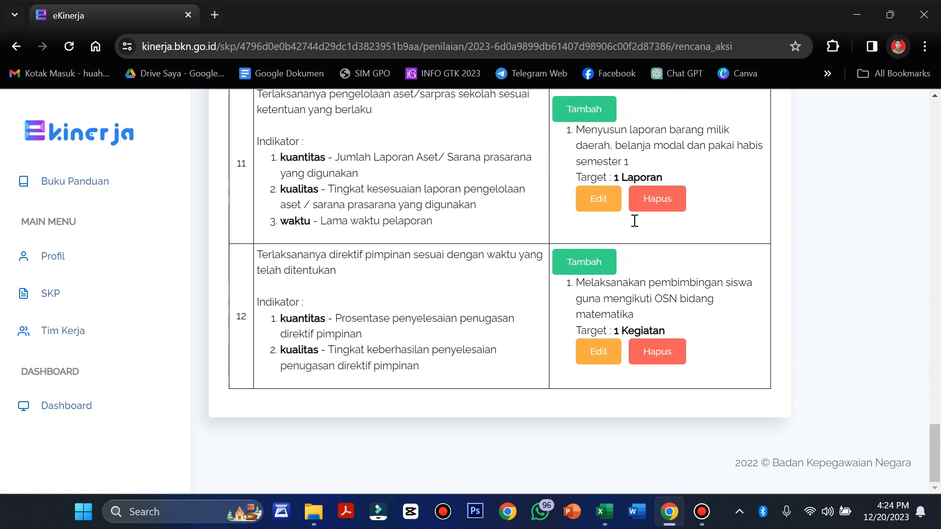
scroll(300, 269, "up", 20)
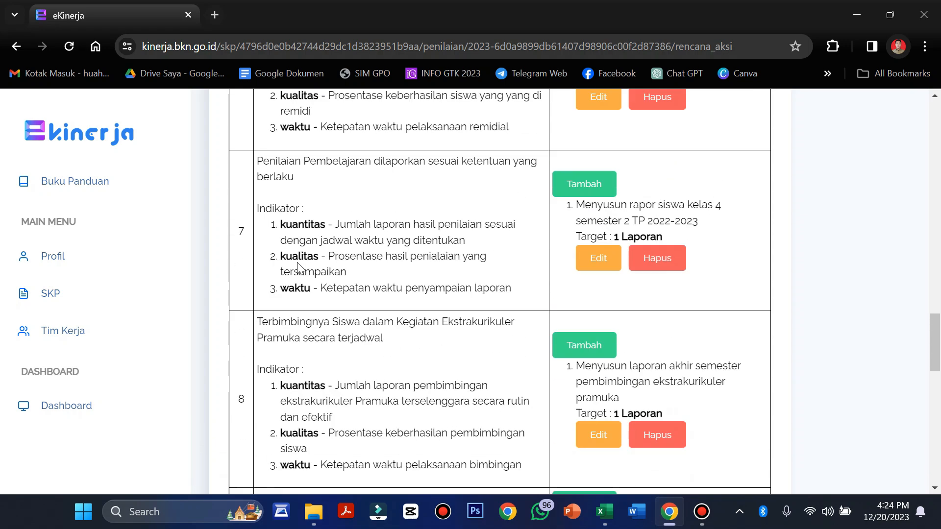
scroll(300, 268, "up", 15)
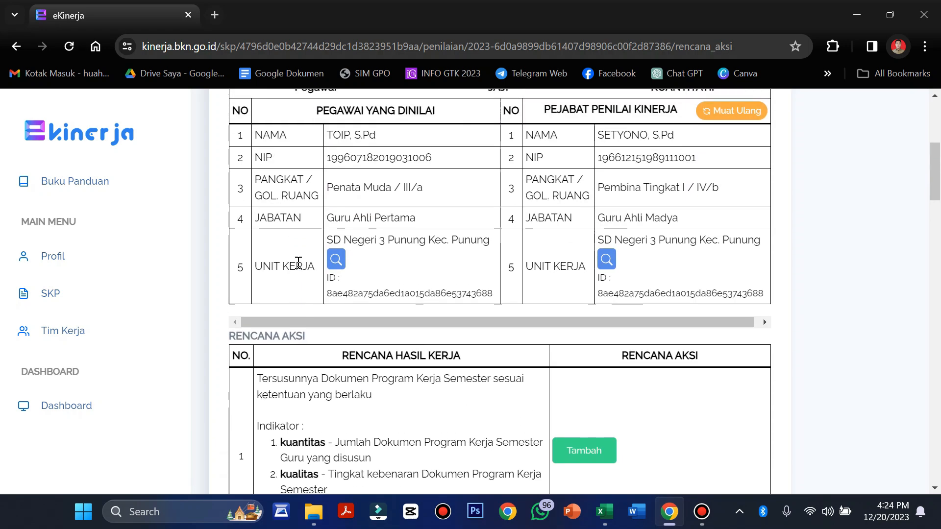
scroll(298, 263, "down", 5)
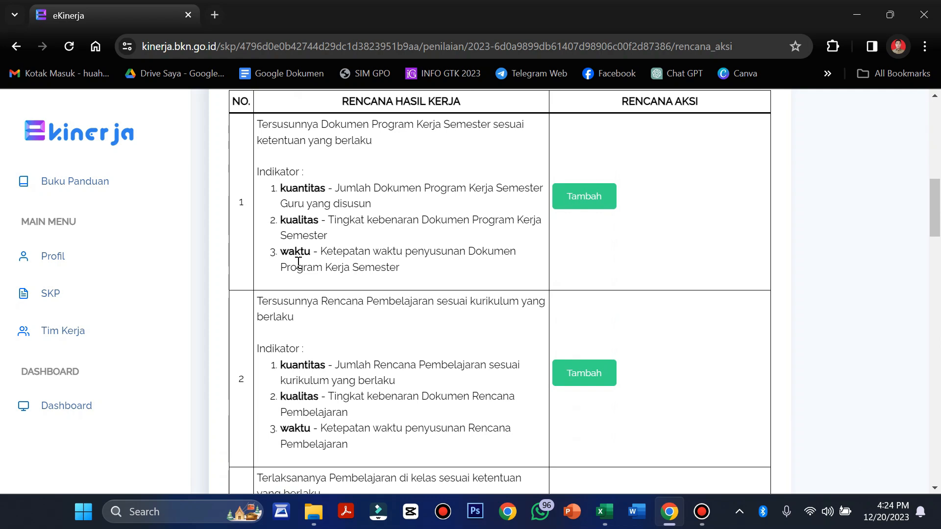